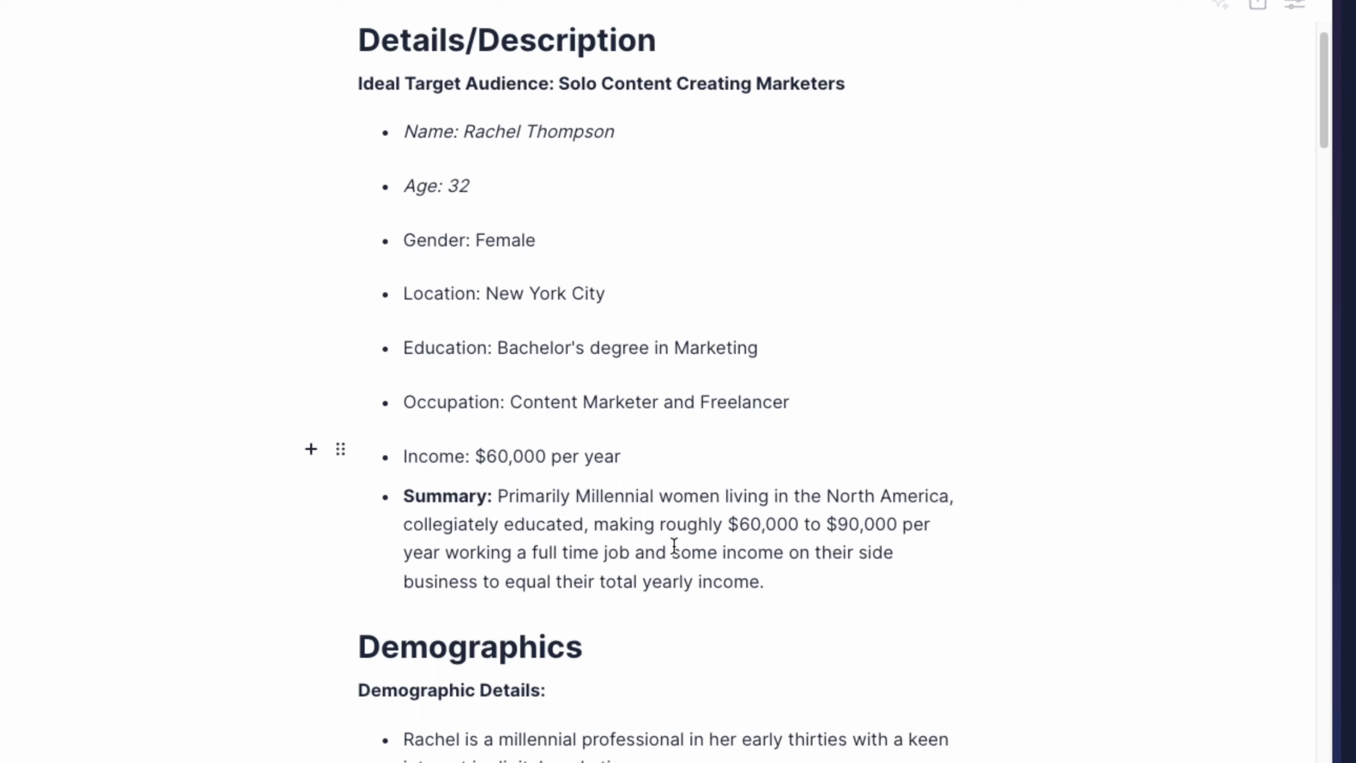
Open the GenieChat history and find the prompt that turns the demographic details into a summary for matching people
scroll(672, 540, "down", 10)
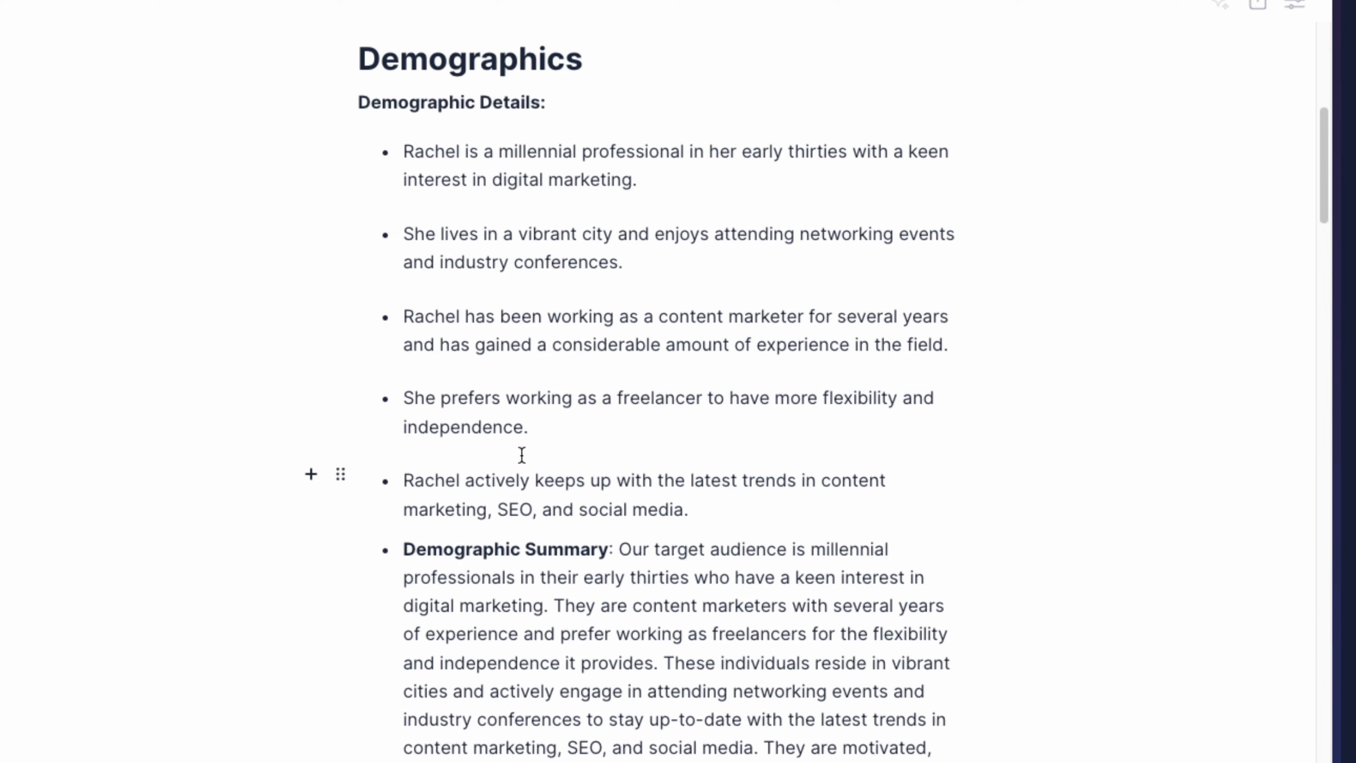
left_click(268, 130)
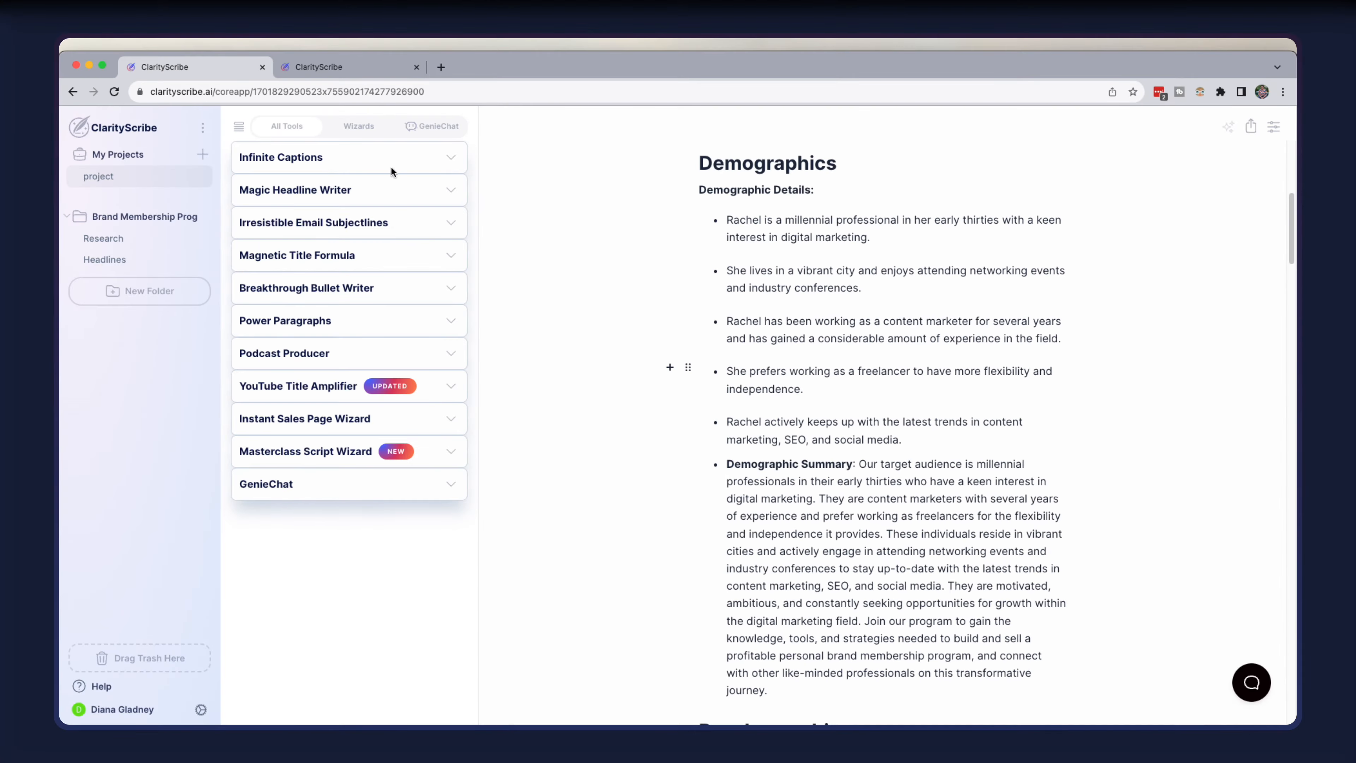
left_click(411, 126)
scroll(371, 439, "up", 10)
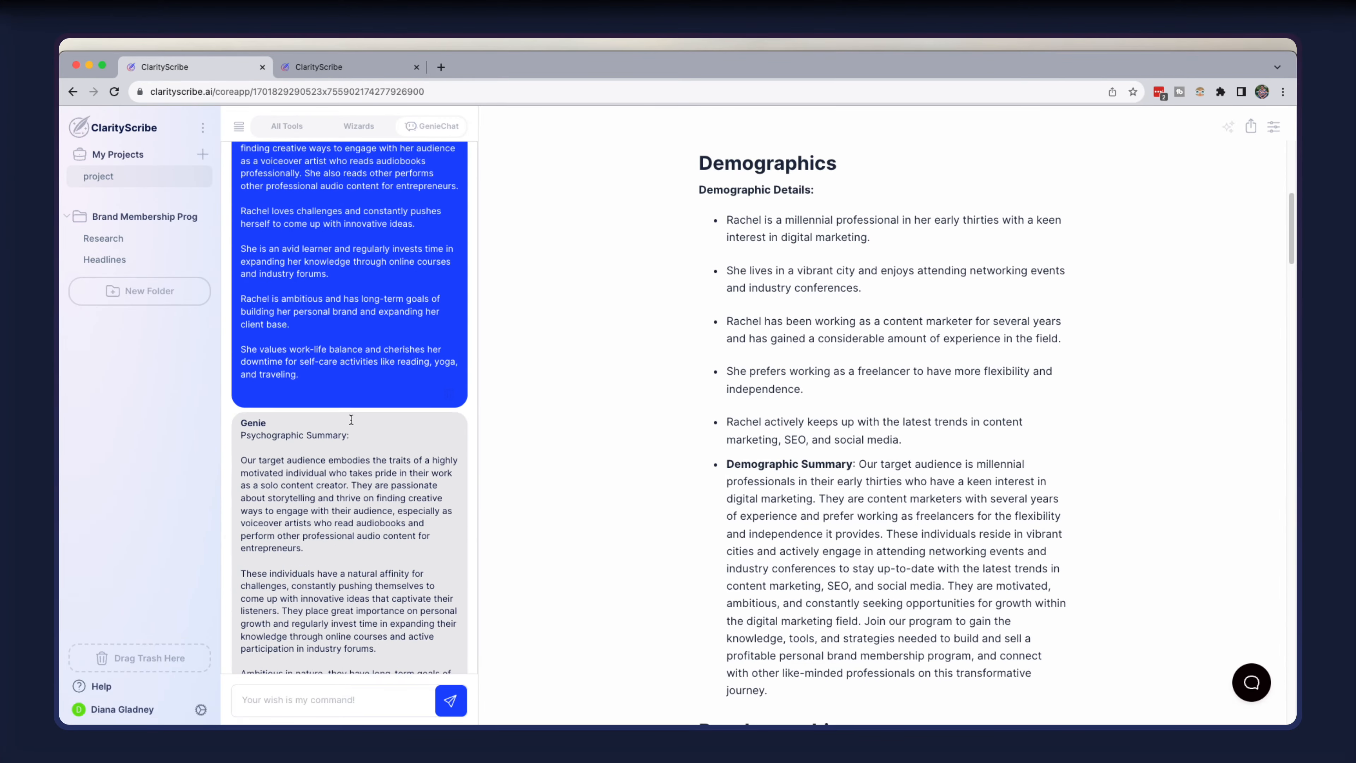
scroll(350, 418, "up", 7)
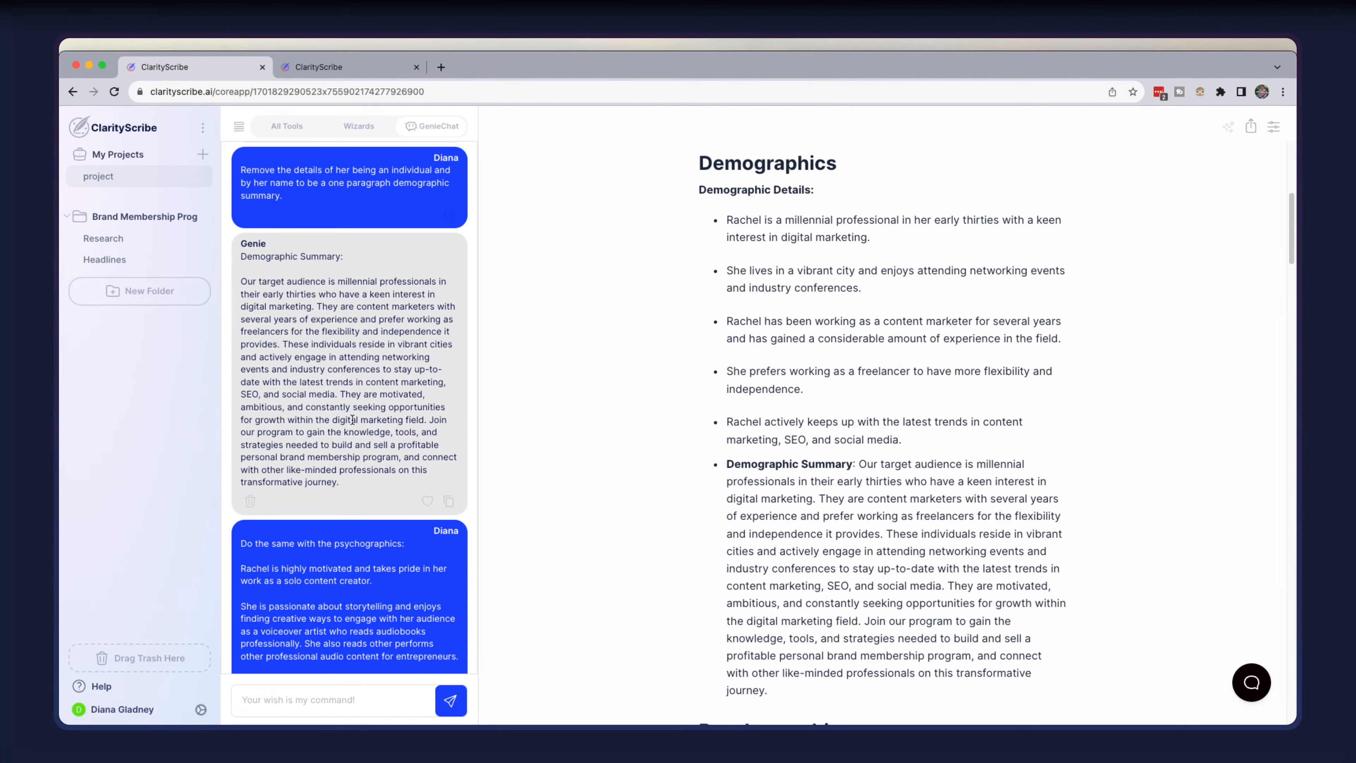
scroll(352, 420, "up", 4)
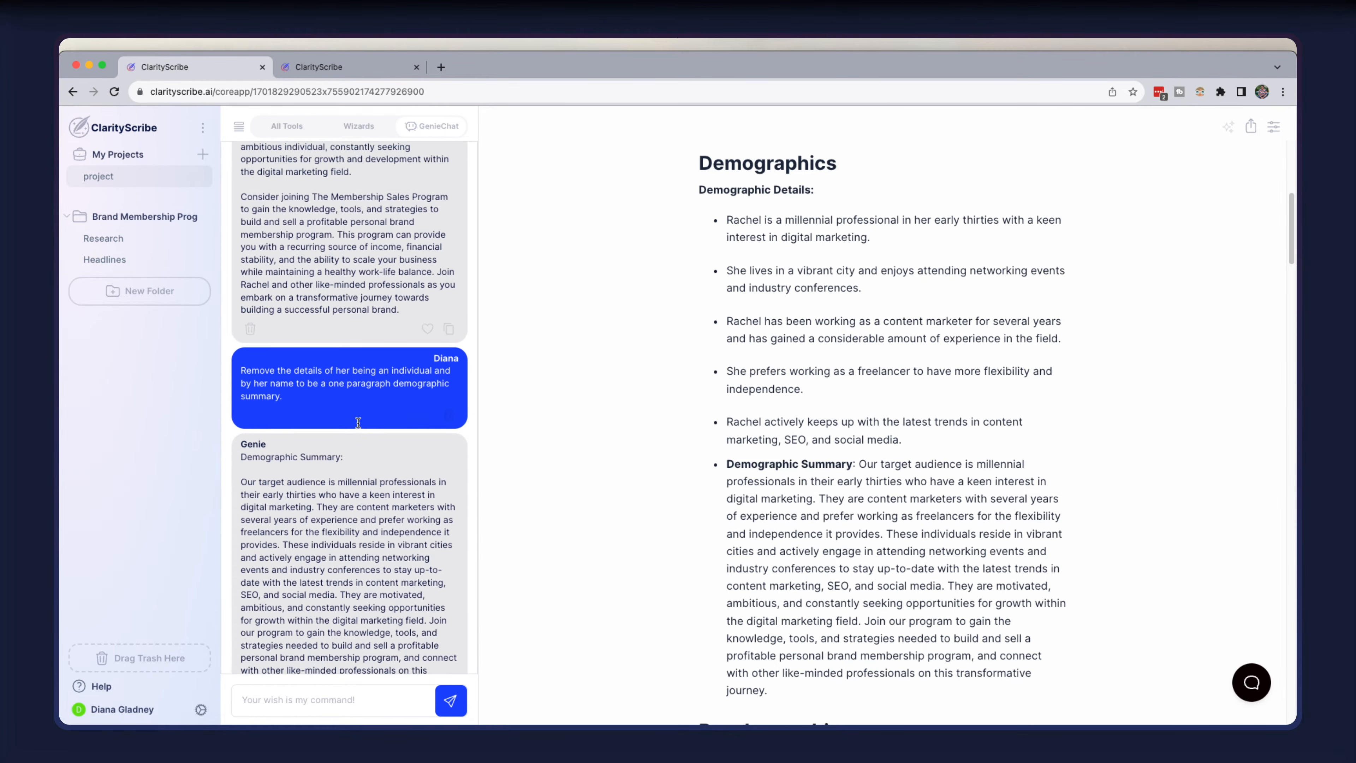
scroll(357, 423, "up", 6)
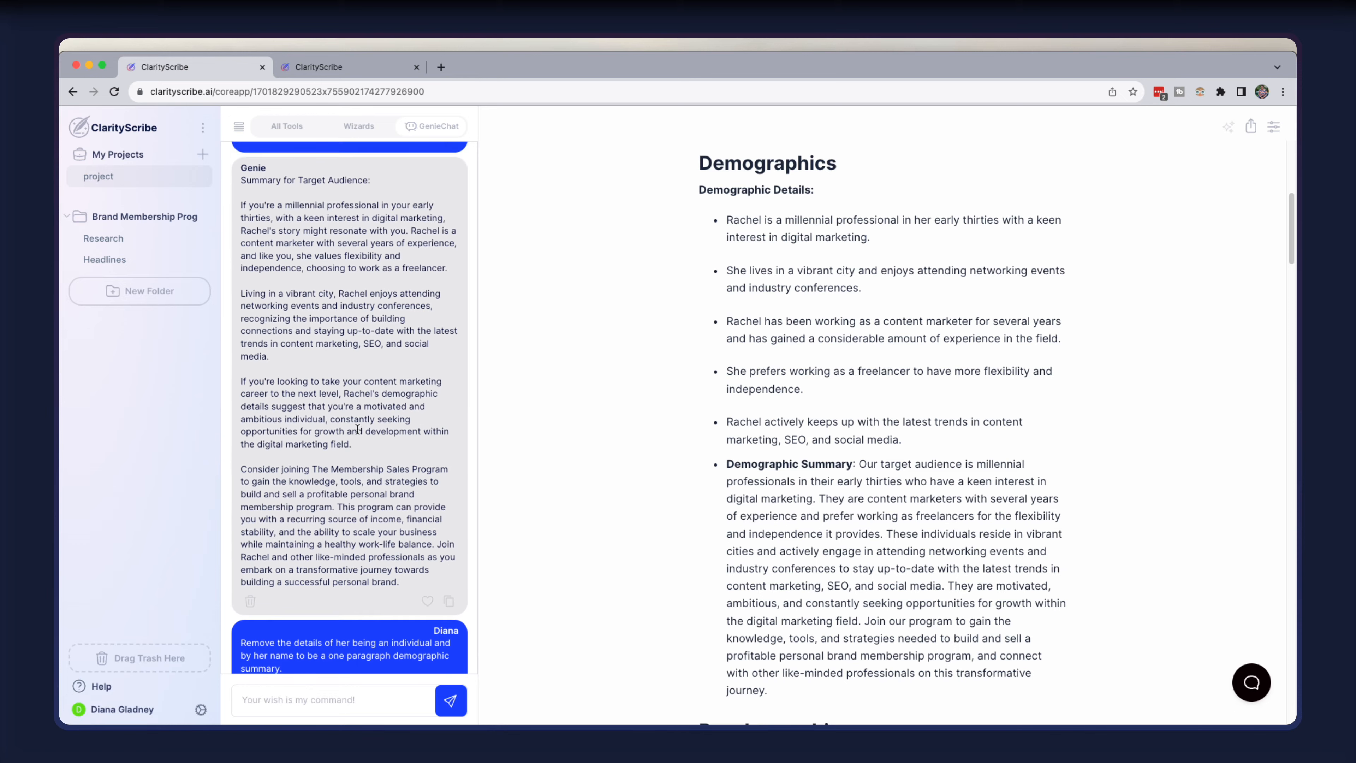
scroll(358, 423, "up", 9)
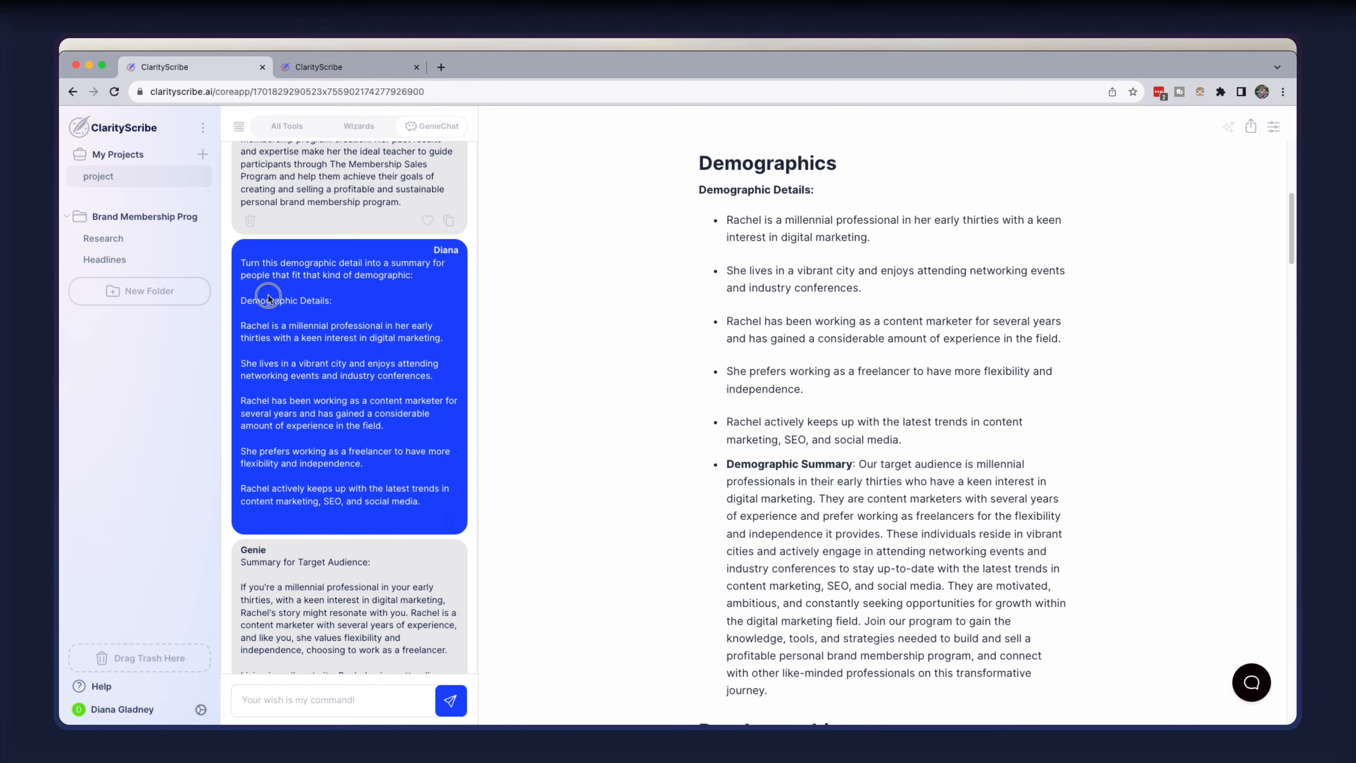
Review Genie's target audience summary, the follow-up request to remove individual details, and the one-paragraph demographic summary
scroll(355, 406, "down", 6)
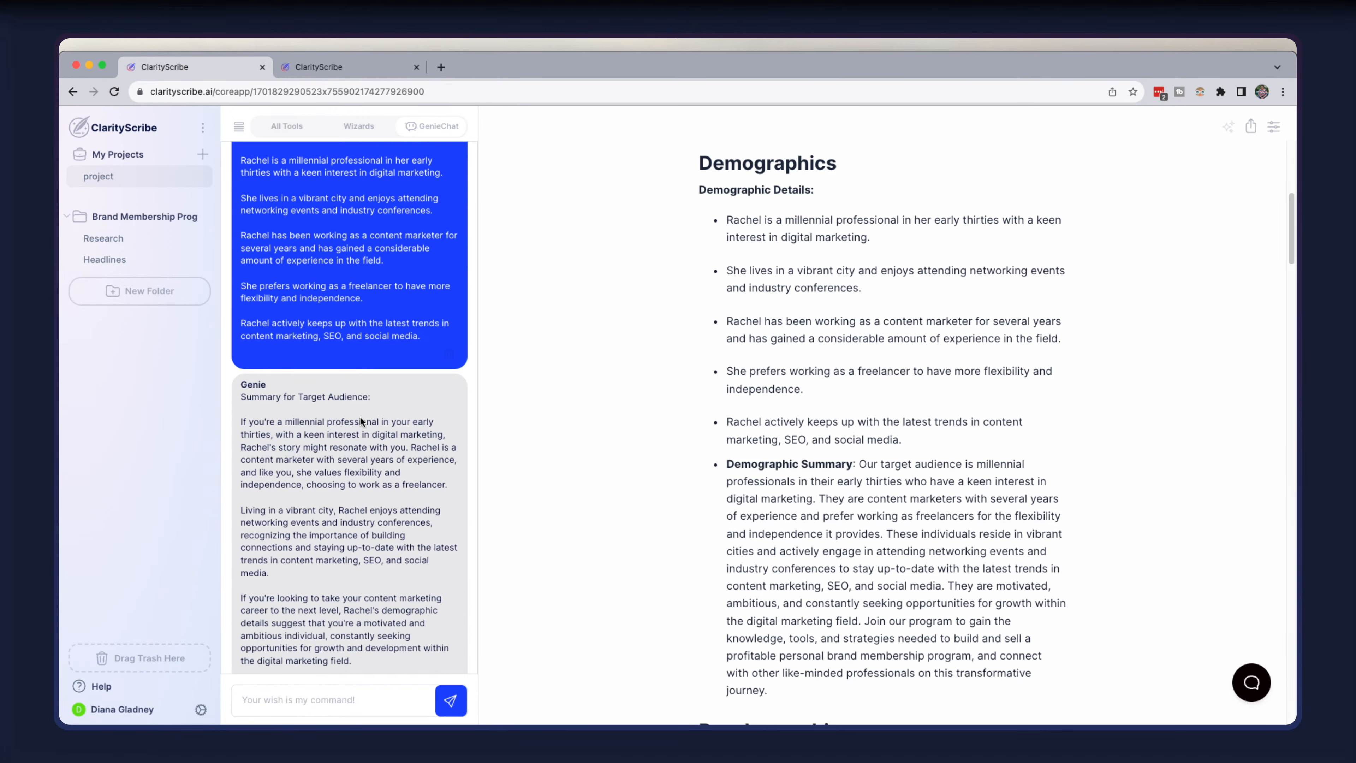
scroll(366, 423, "down", 4)
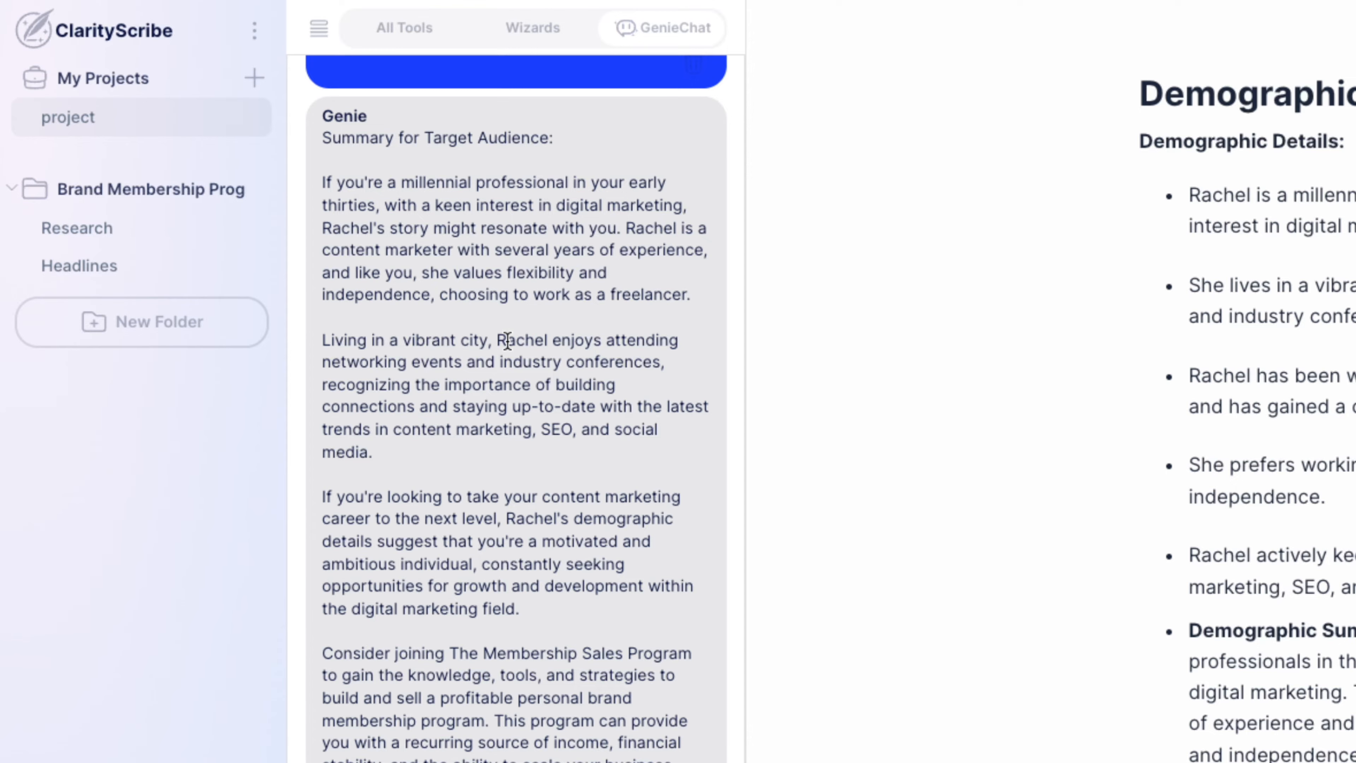
scroll(508, 344, "down", 5)
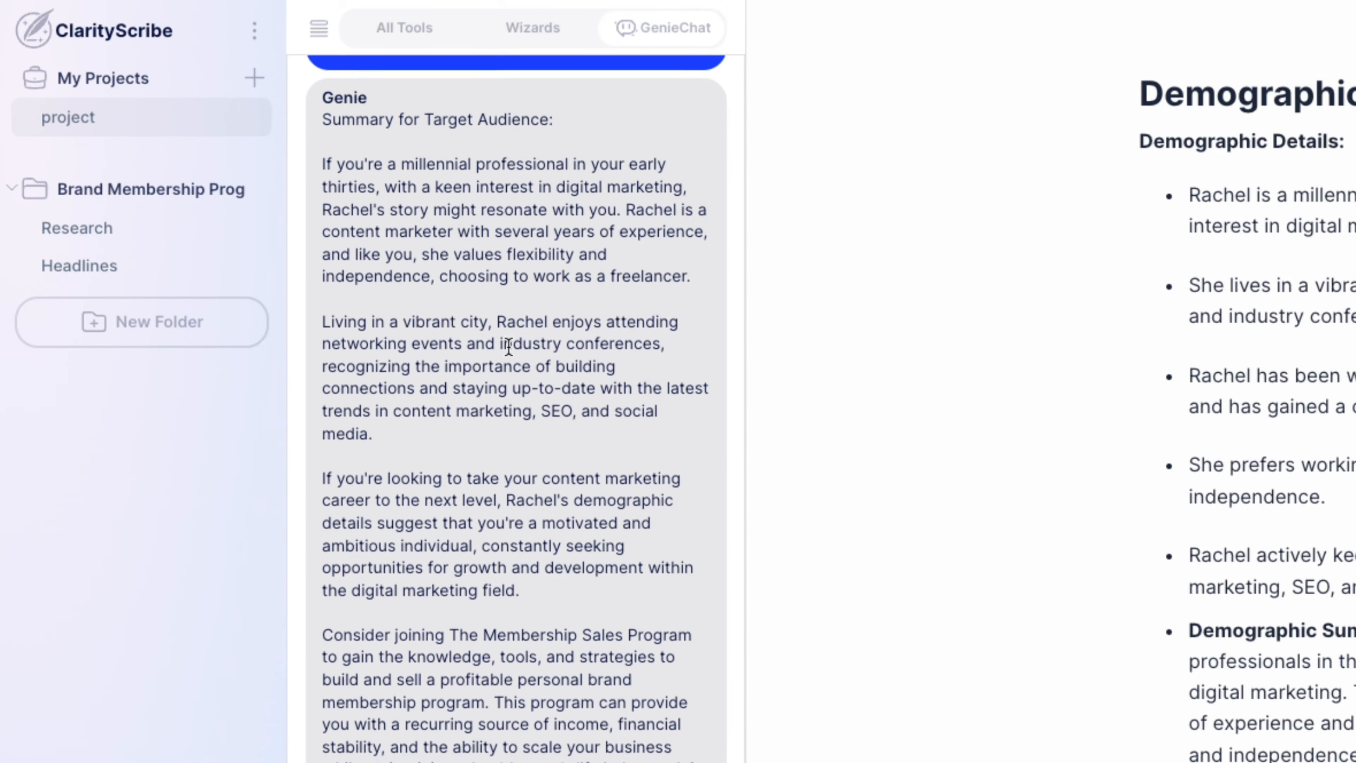
scroll(508, 352, "down", 8)
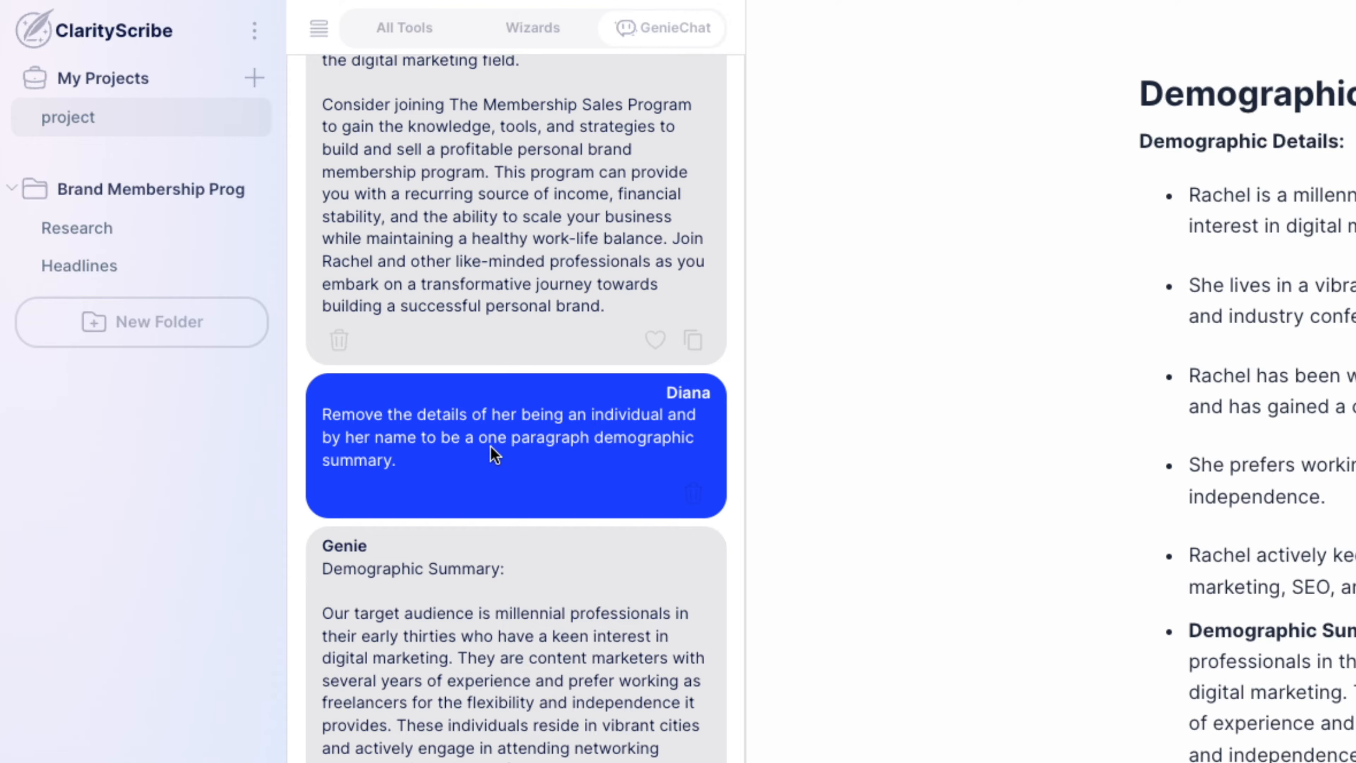
scroll(494, 449, "down", 3)
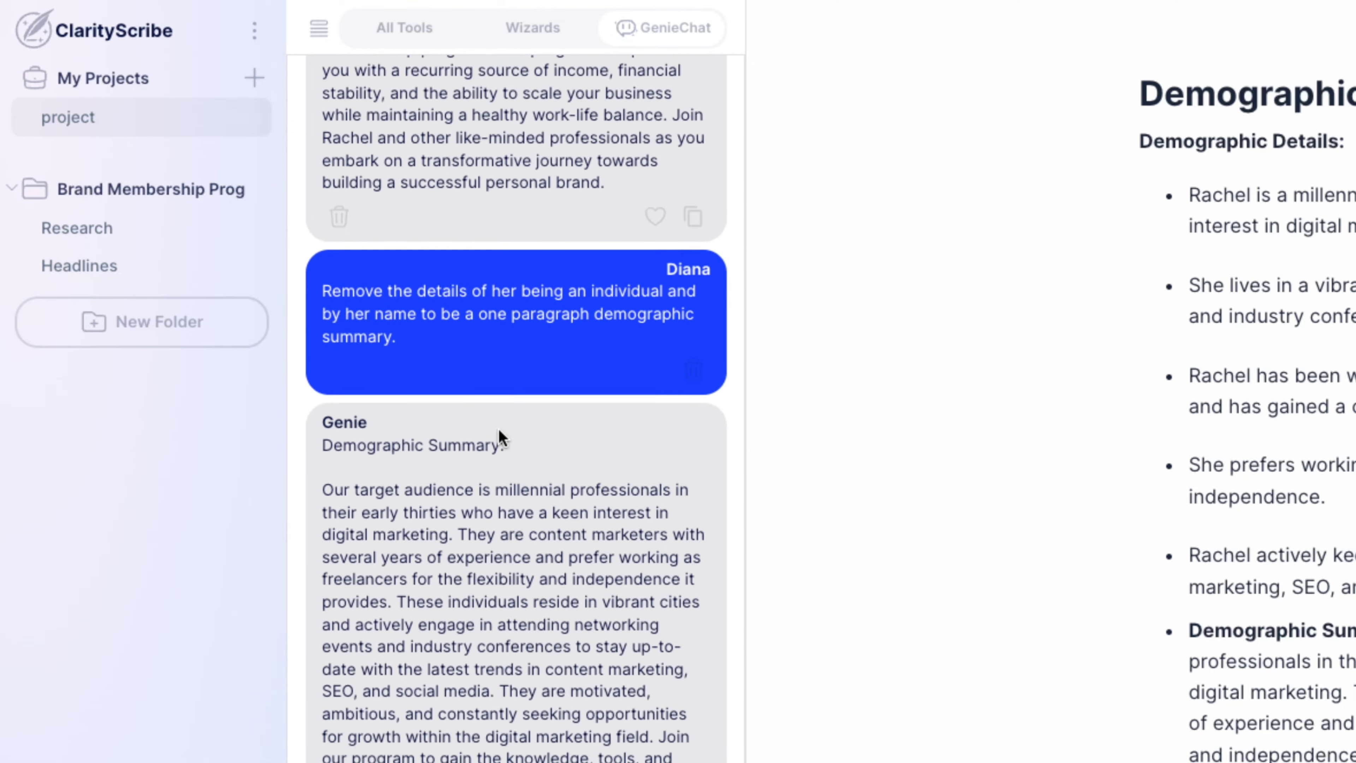
scroll(502, 438, "down", 5)
left_click_drag(344, 293, 558, 584)
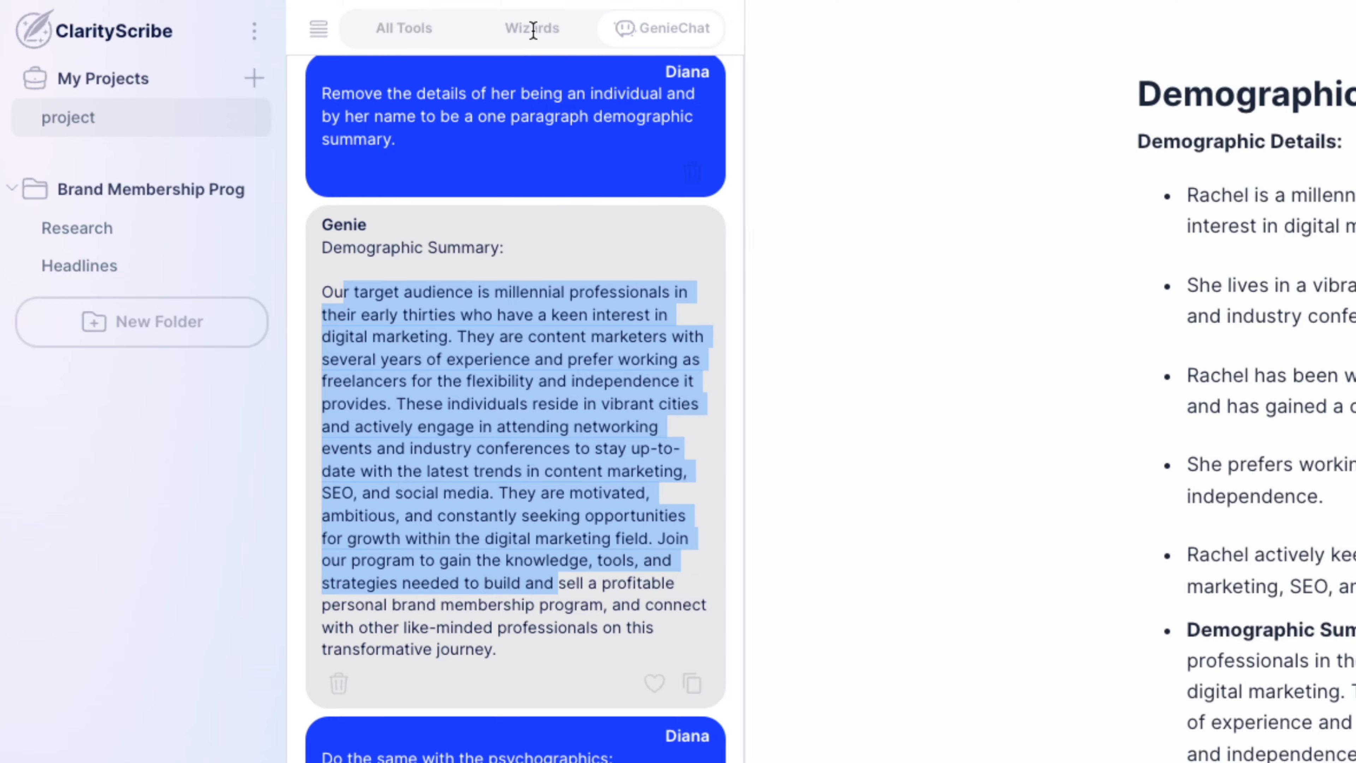
Open the Masterclass Script Wizard and read through the whole answer to "Who is your ideal customer?"
left_click(533, 29)
left_click(510, 265)
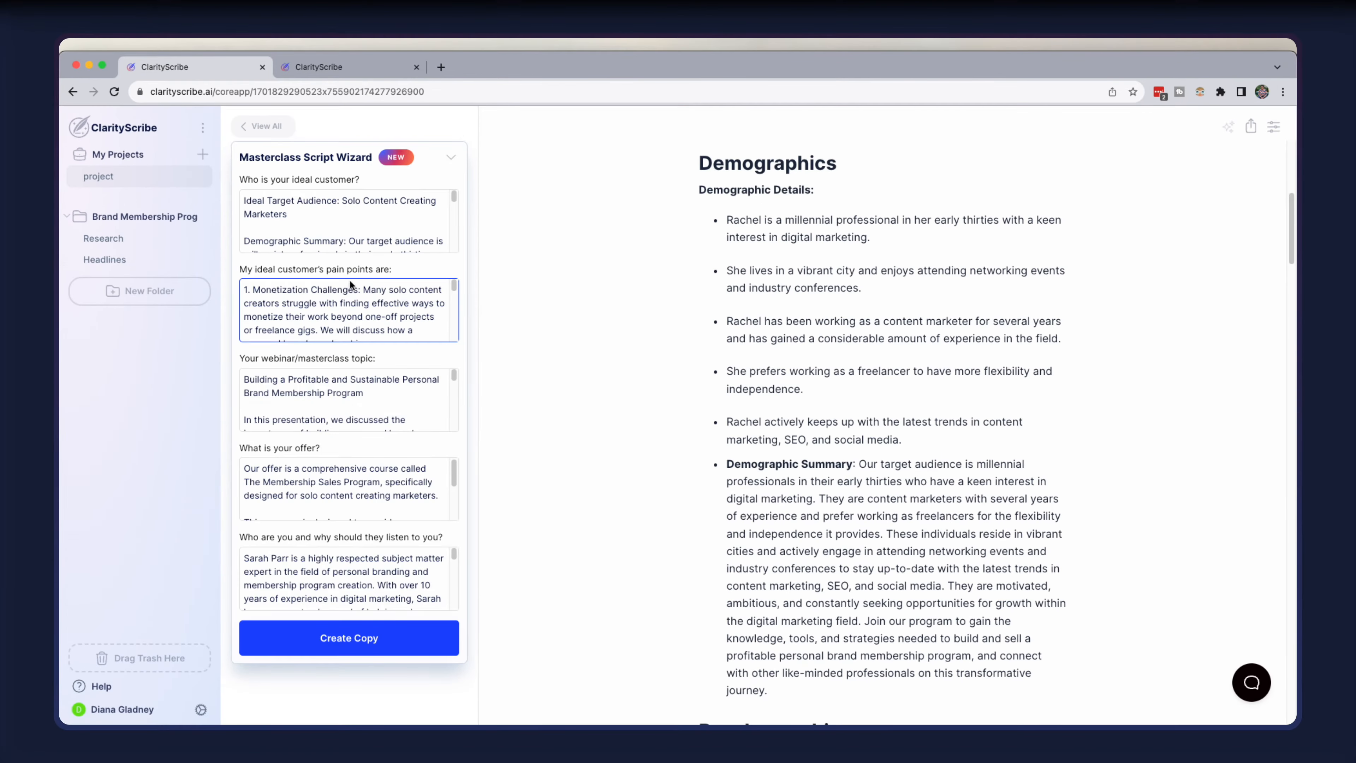
left_click_drag(733, 225, 864, 377)
scroll(864, 377, "down", 1)
scroll(864, 378, "down", 1)
left_click(840, 405)
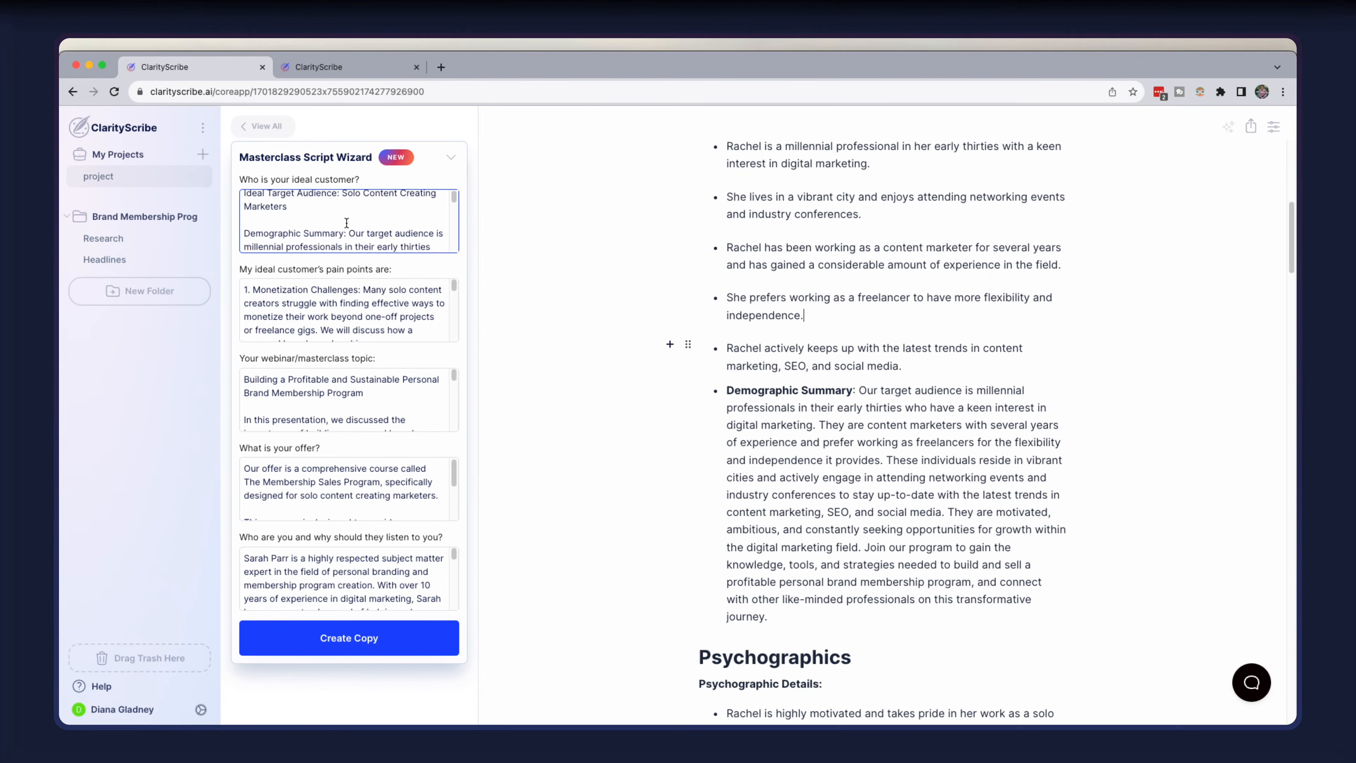
scroll(347, 224, "down", 2)
scroll(347, 223, "down", 6)
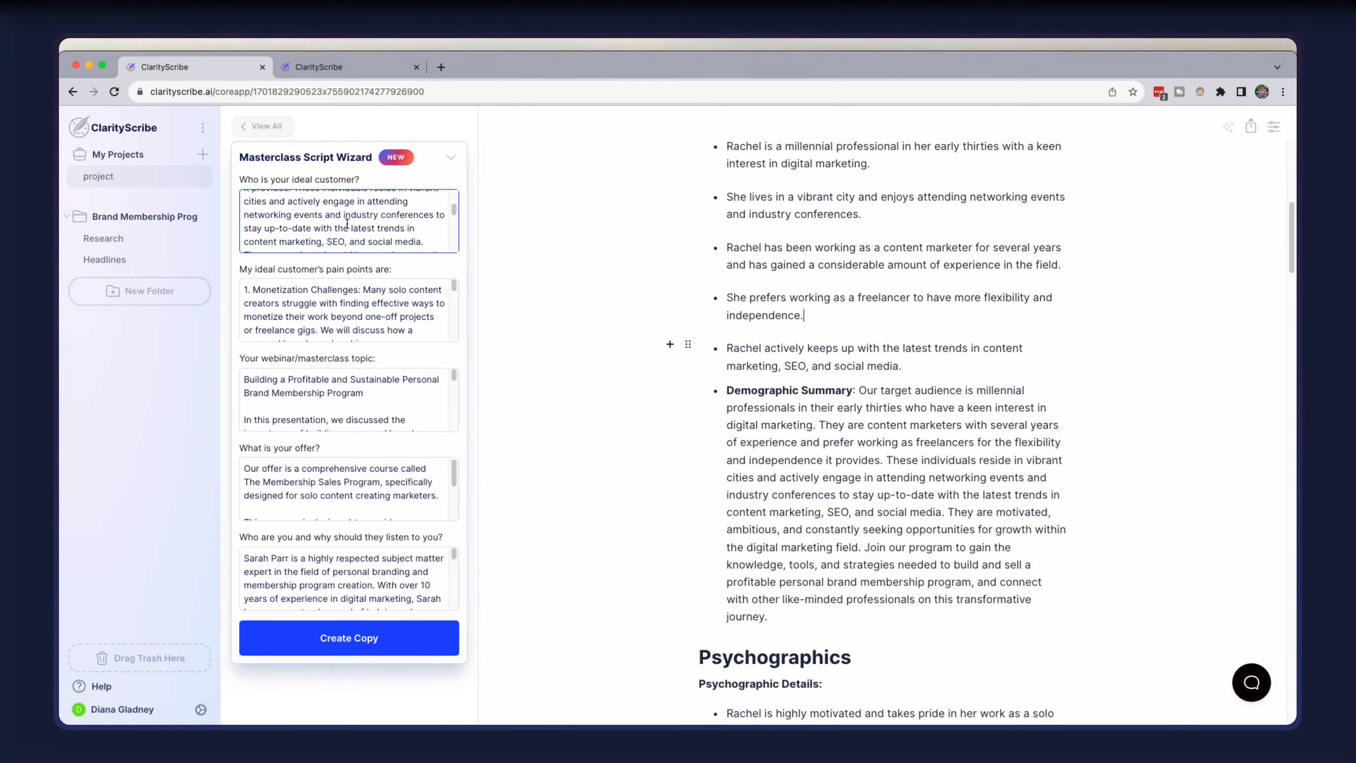
scroll(347, 224, "down", 3)
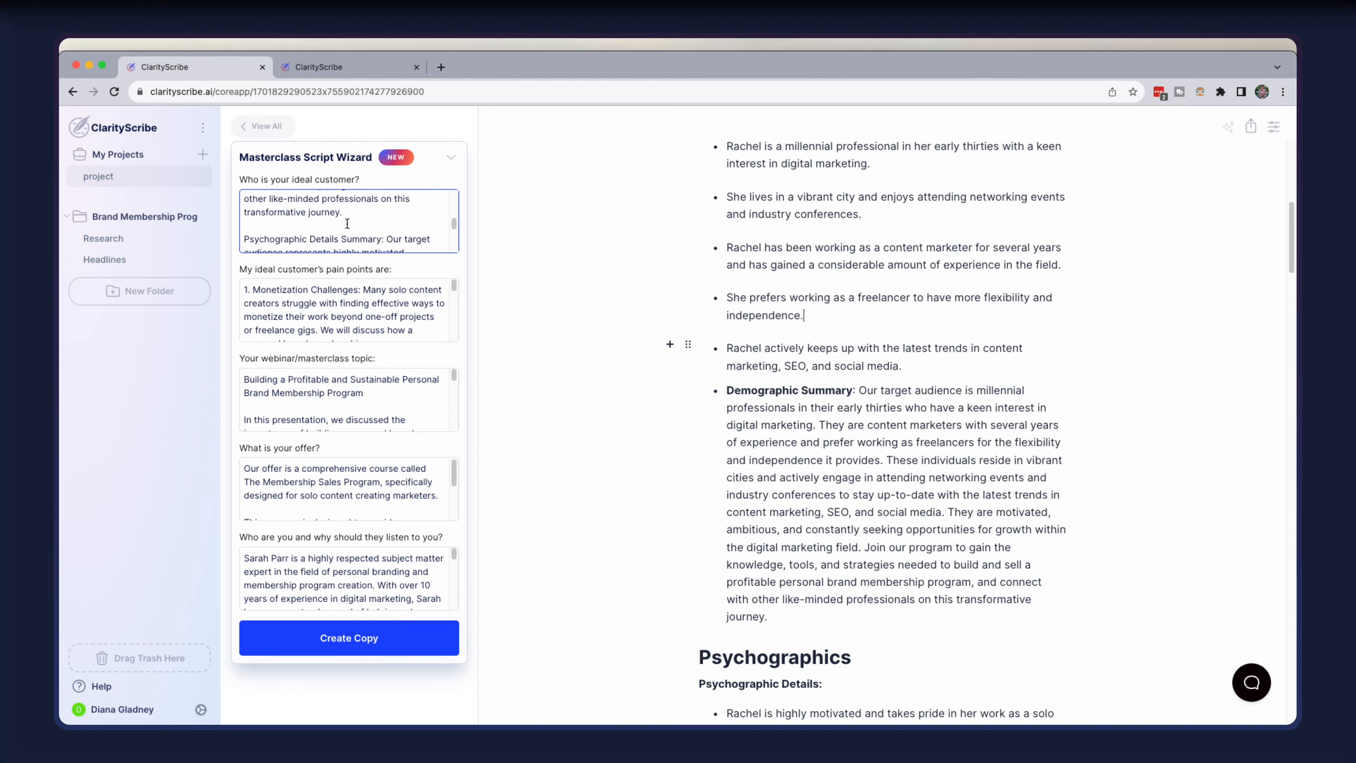
scroll(348, 223, "down", 10)
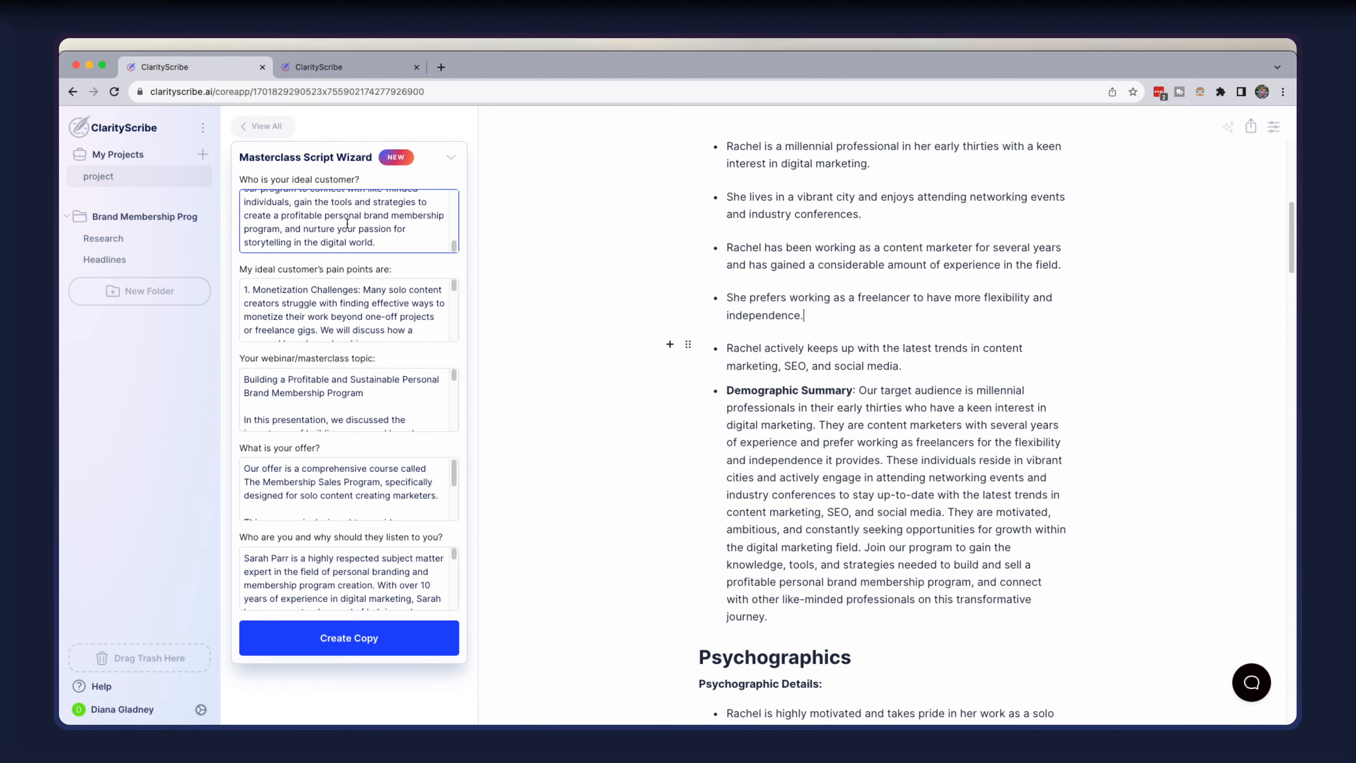
Examine the Psychographics section of the document, from the detail bullets to the Psychographic Details Summary
scroll(790, 378, "down", 2)
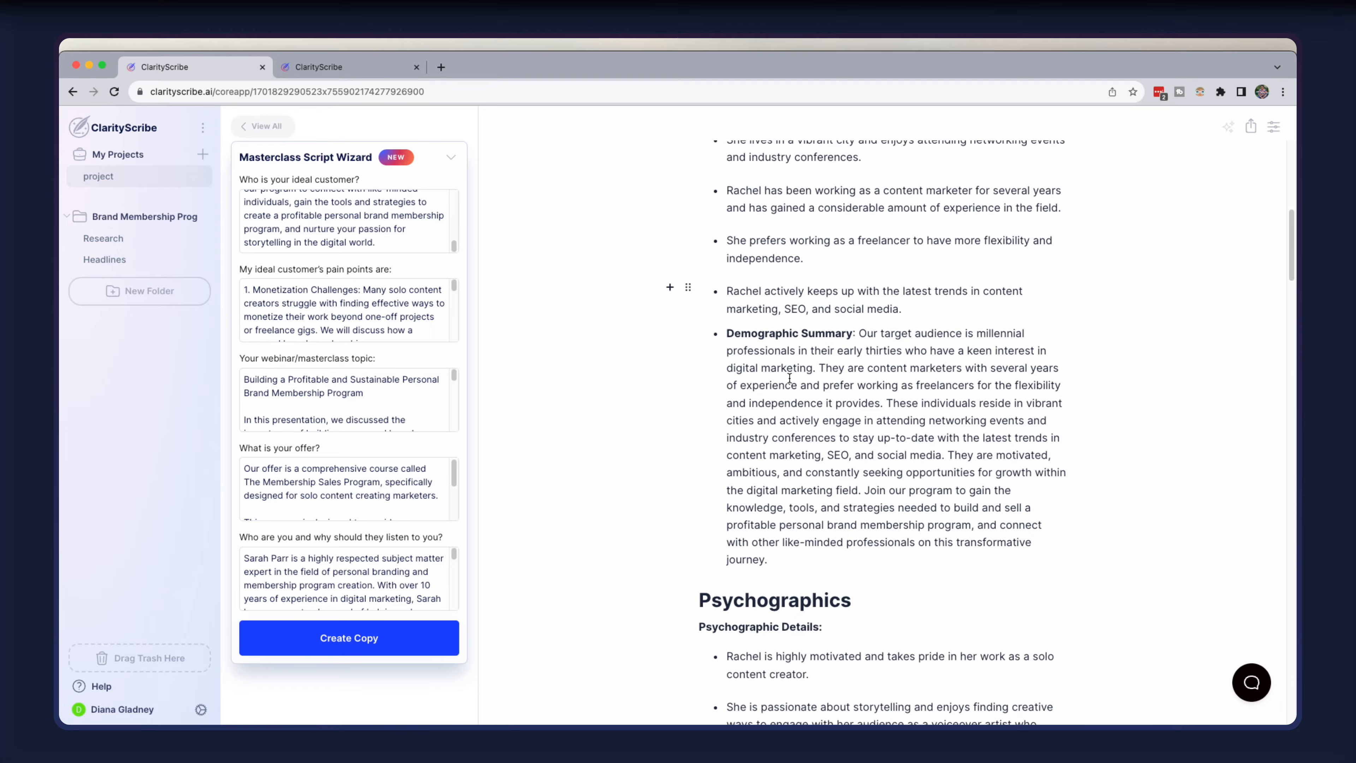
scroll(791, 380, "down", 10)
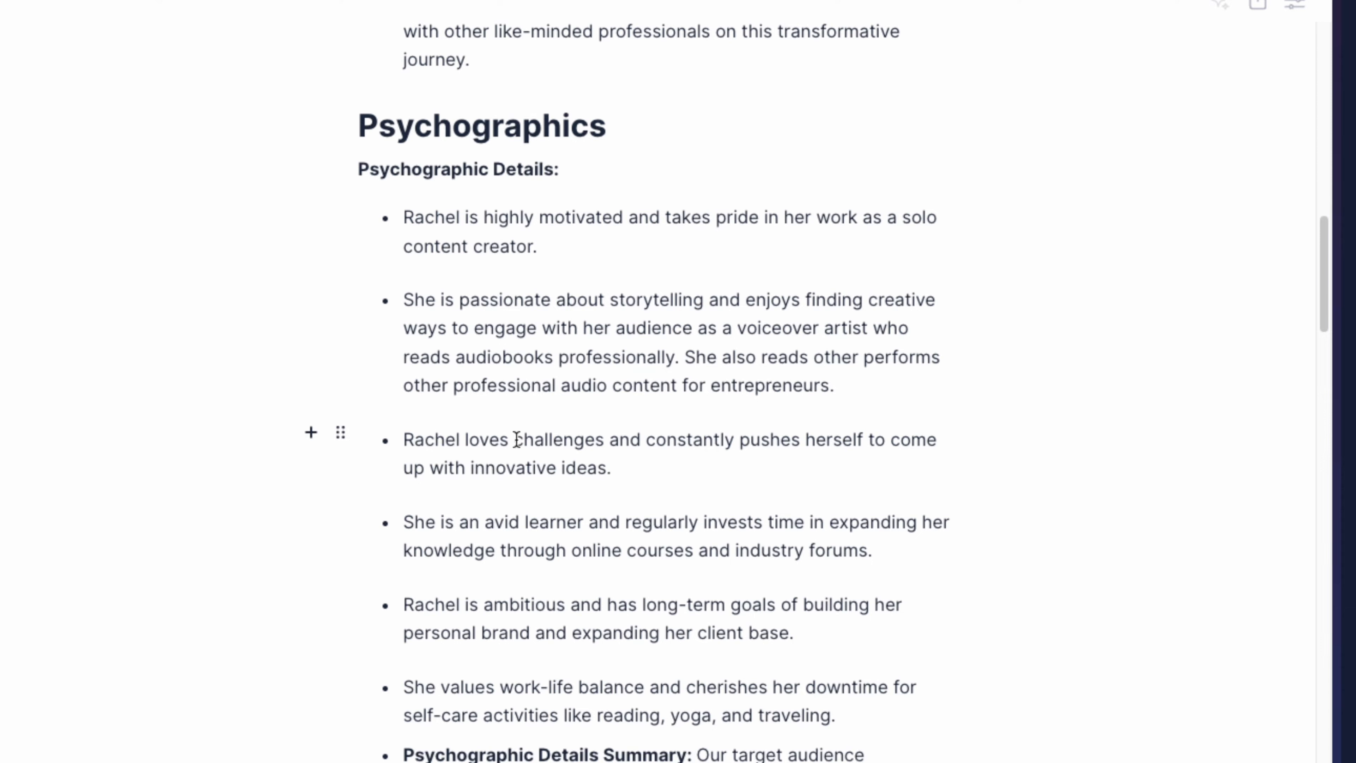
scroll(554, 456, "down", 2)
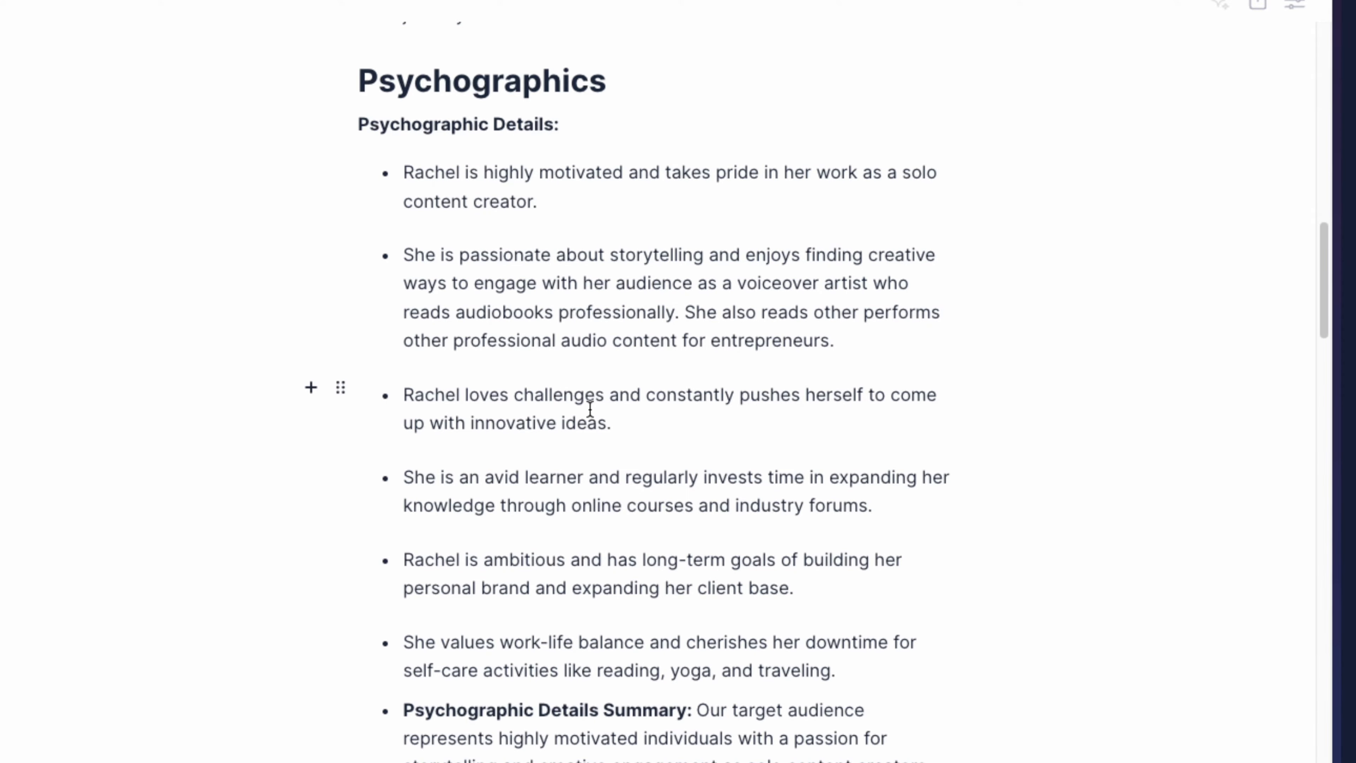
scroll(581, 448, "down", 2)
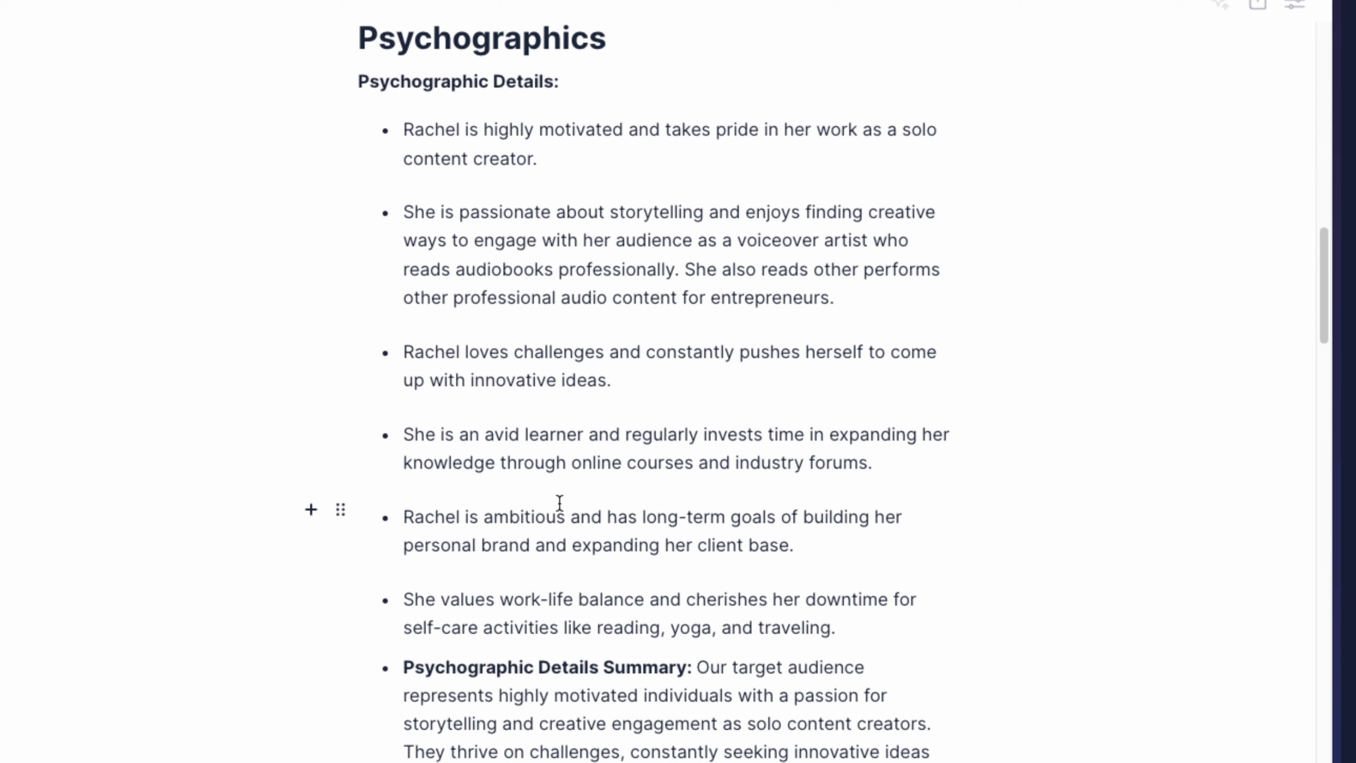
scroll(556, 507, "down", 1)
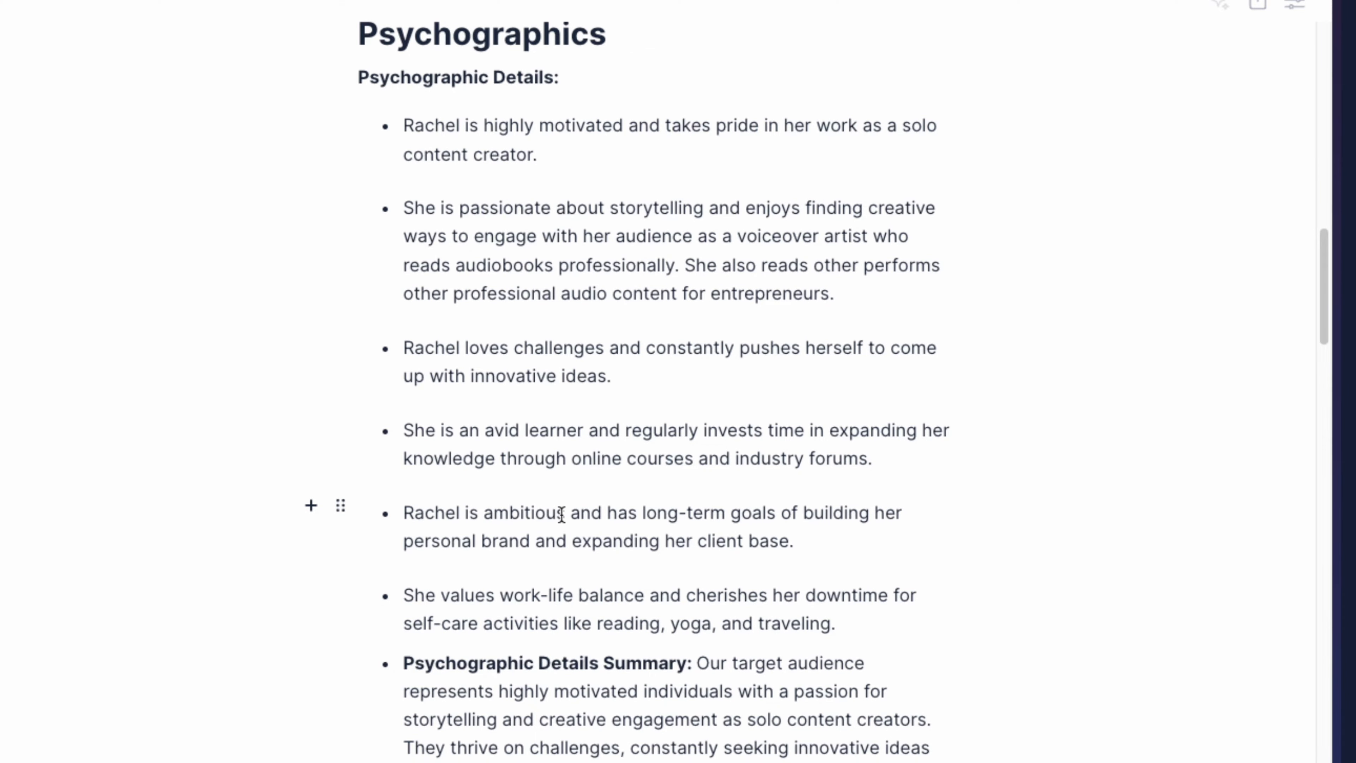
scroll(575, 523, "down", 1)
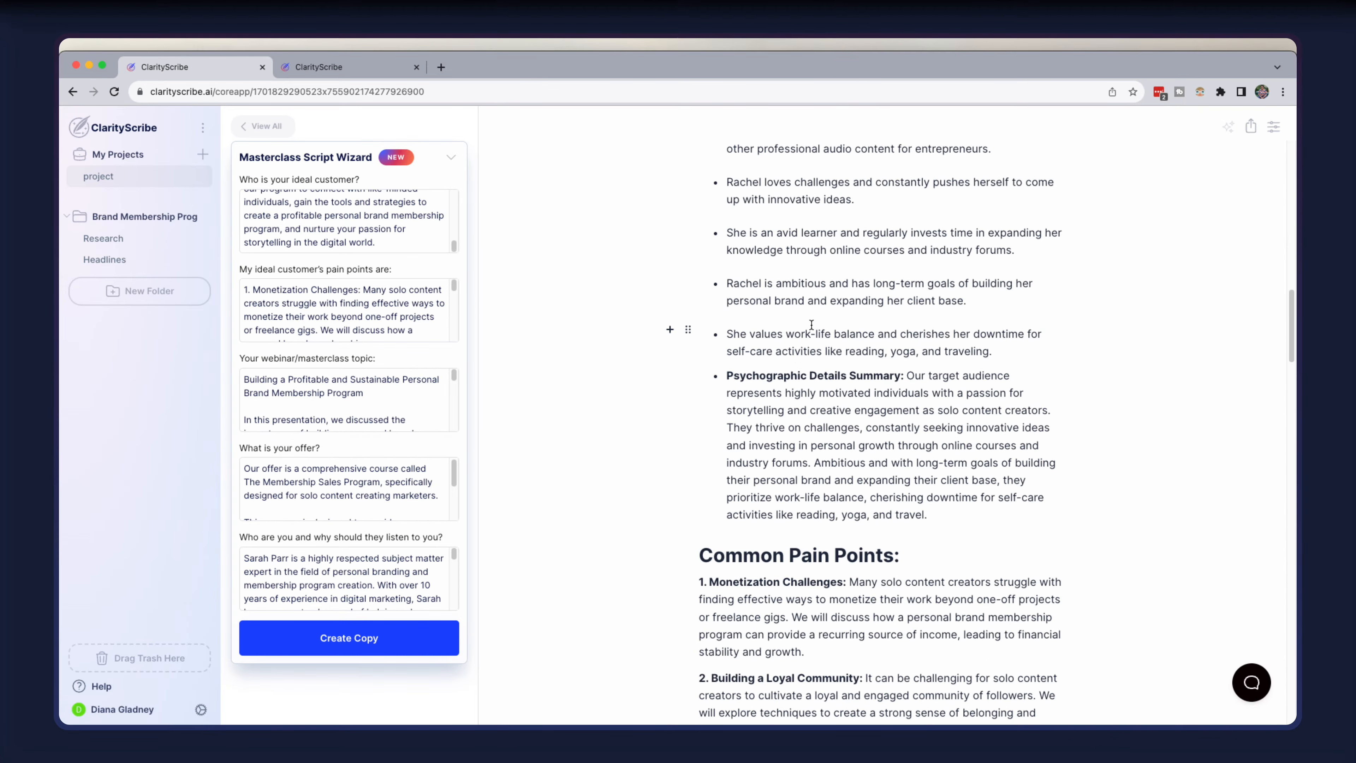
Compare the Psychographic Details Summary in the wizard's ideal customer answer with the one in the document
left_click(353, 210)
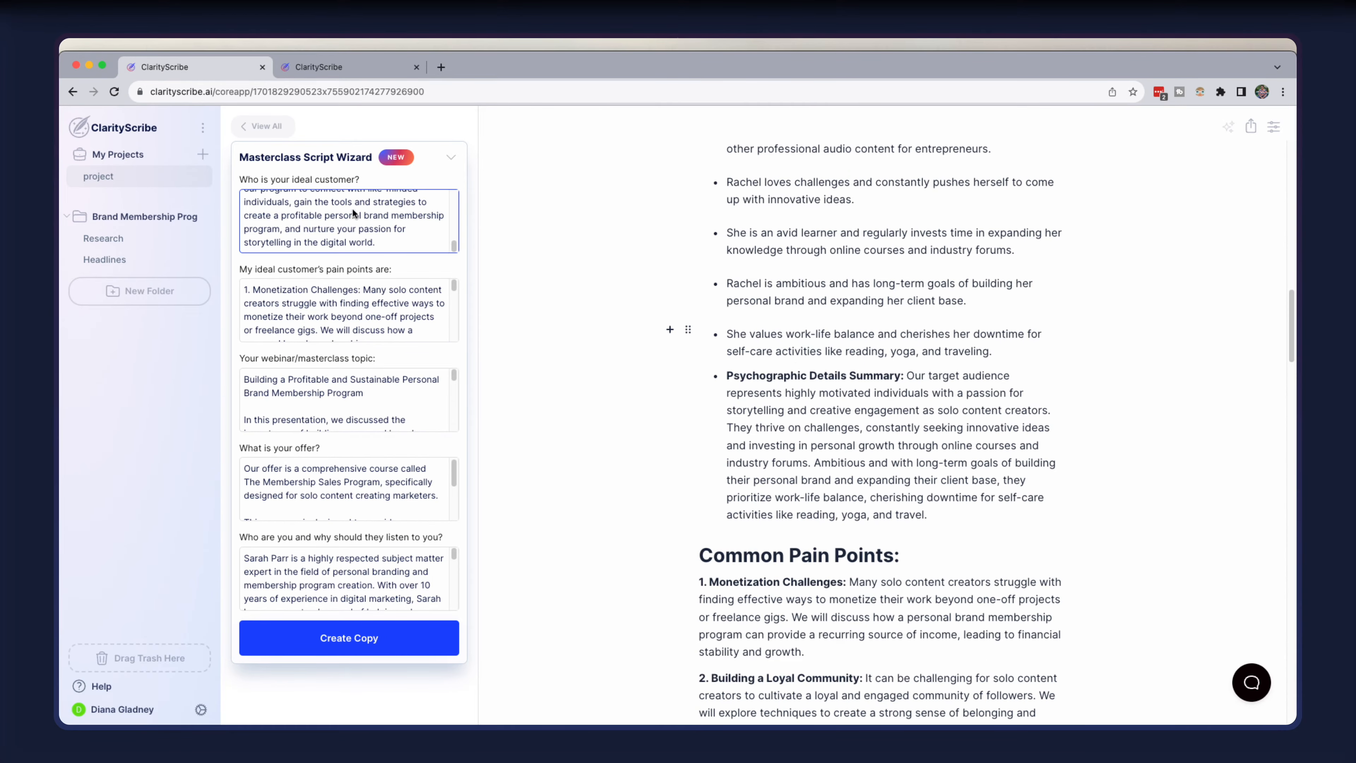
scroll(378, 232, "up", 2)
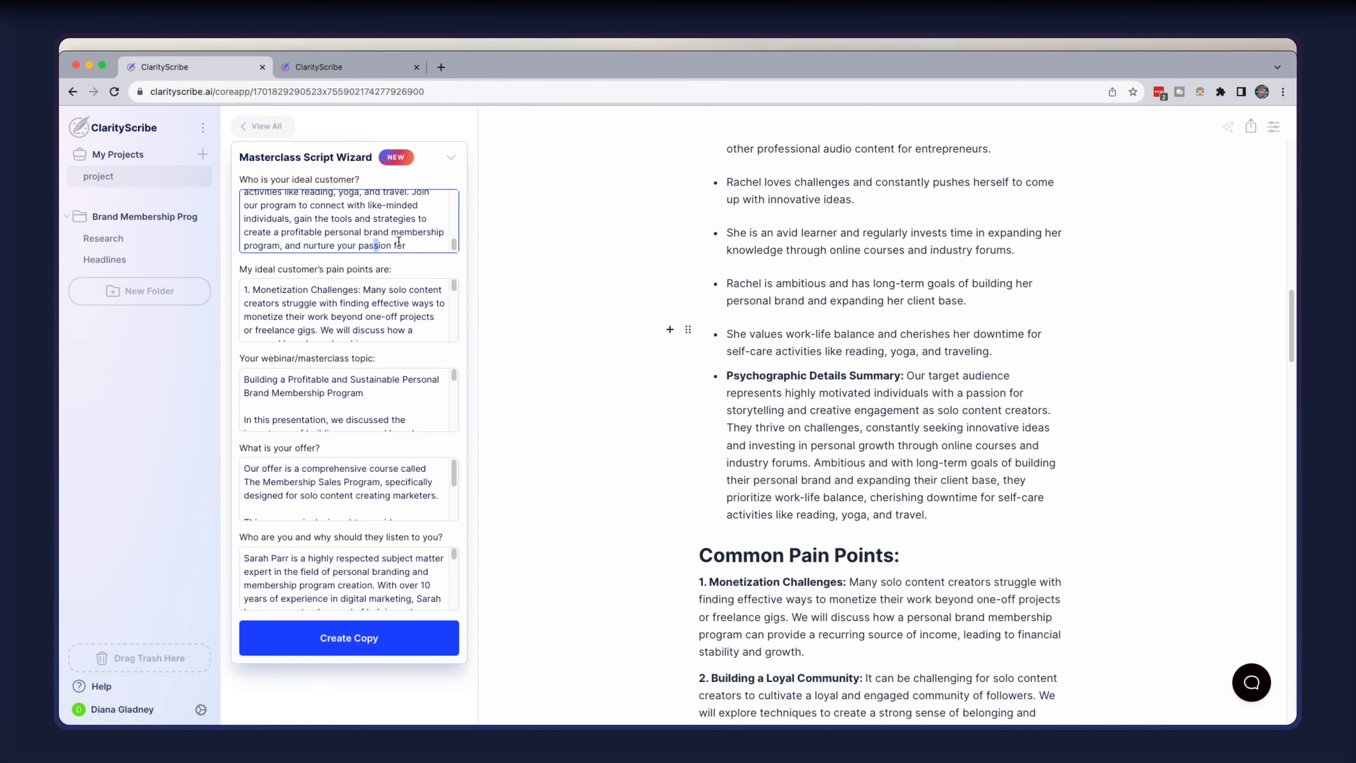
scroll(339, 230, "up", 4)
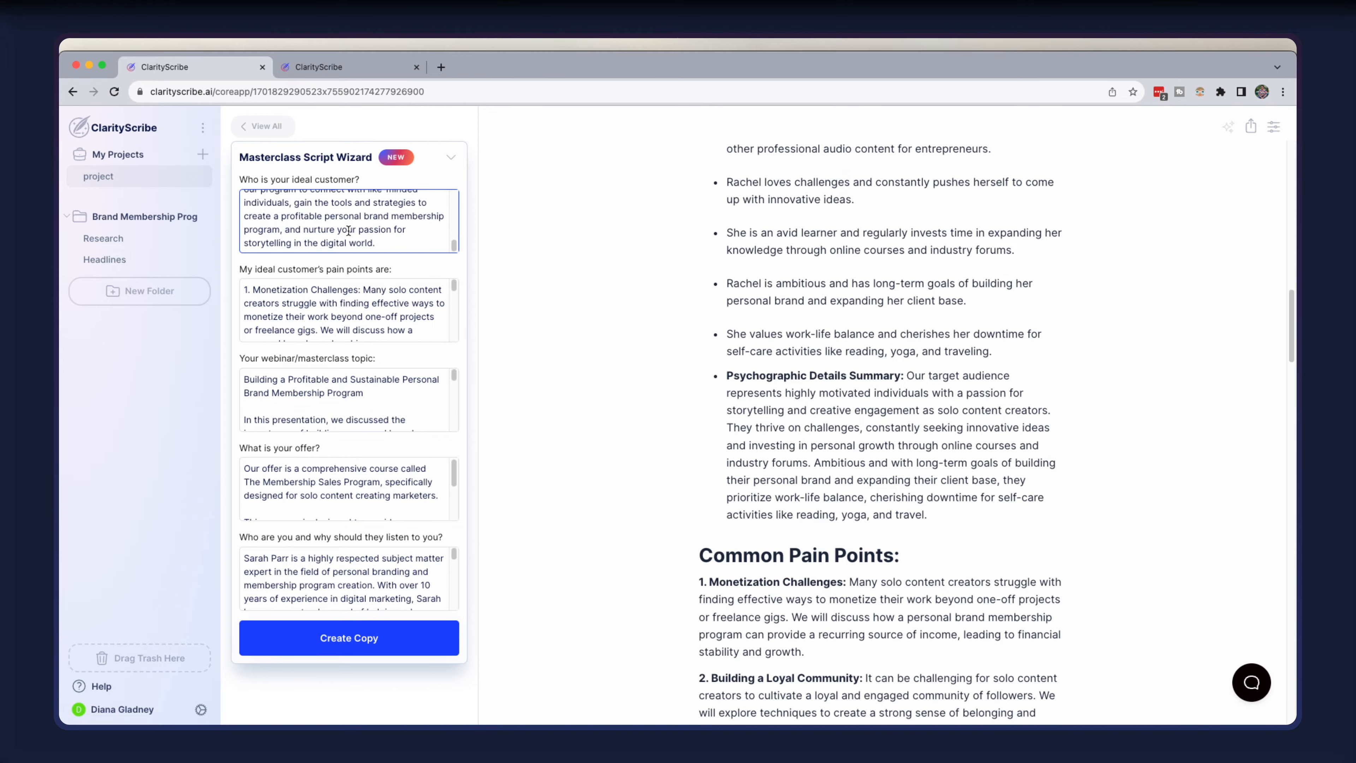
scroll(349, 229, "up", 3)
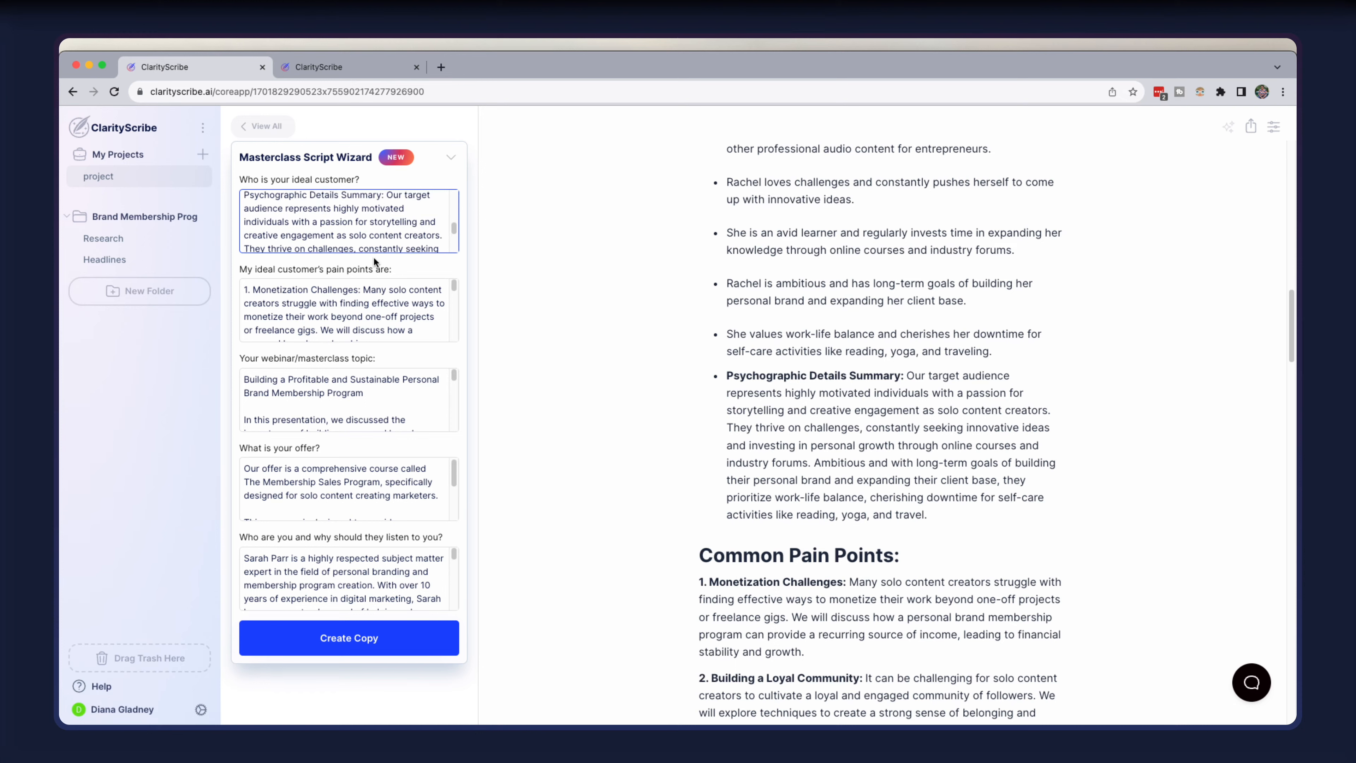
left_click(819, 372)
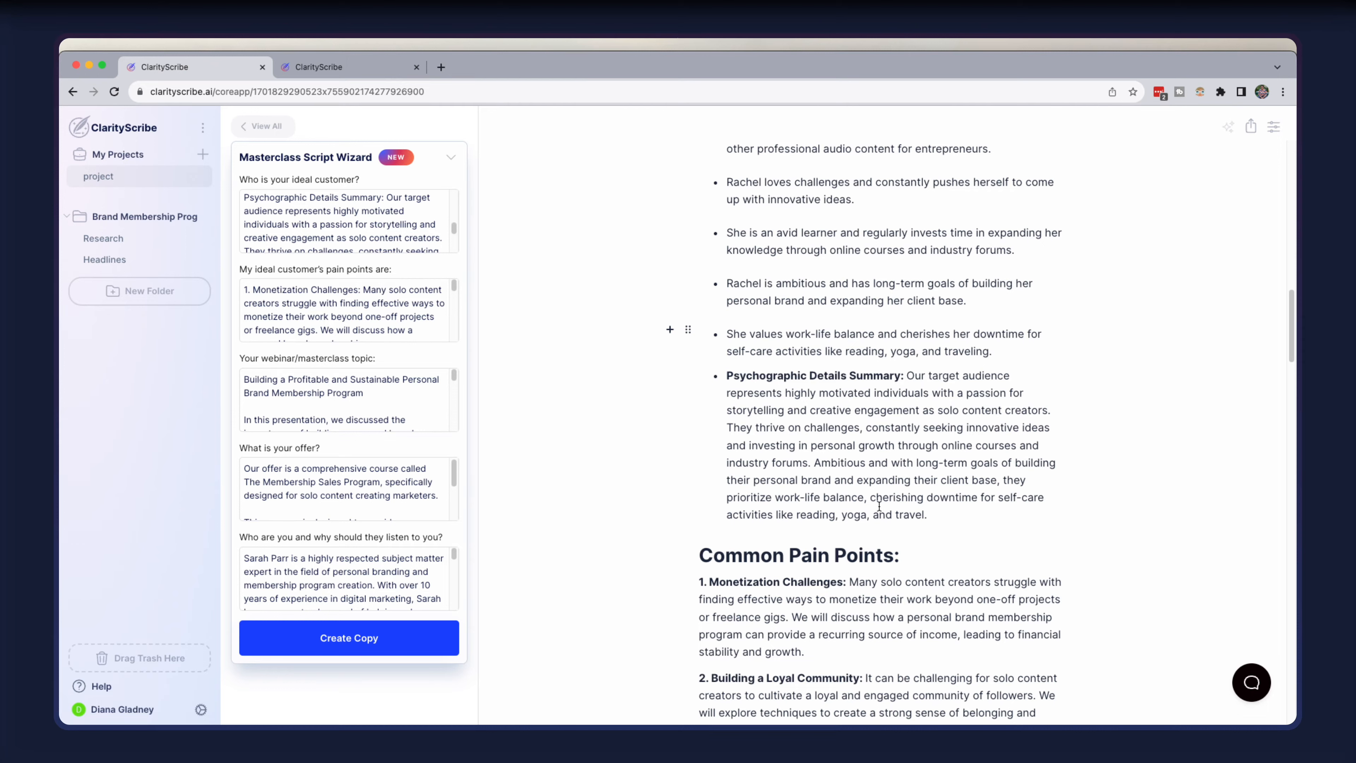
left_click(308, 211)
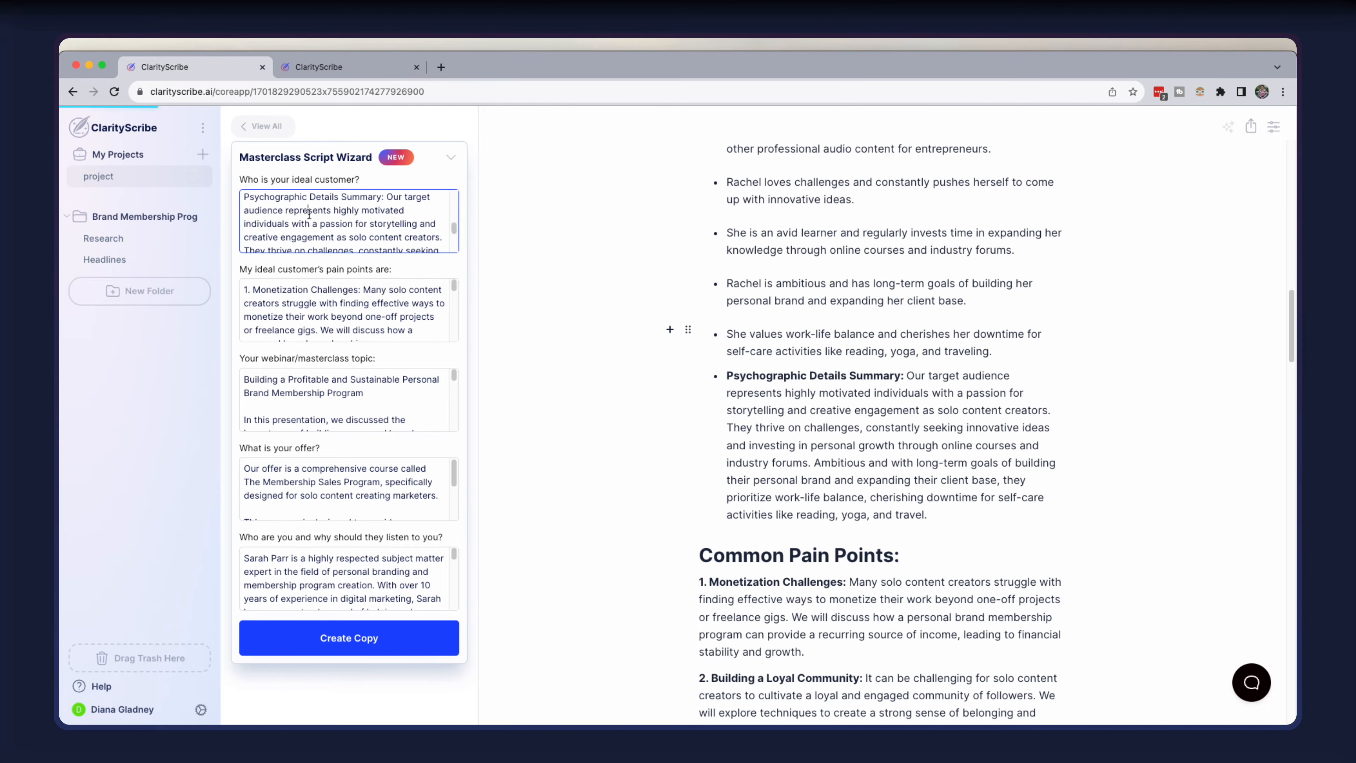
Examine the Common Pain Points section, highlighting the Monetization Challenges heading and its description
scroll(309, 214, "down", 1)
scroll(309, 215, "down", 2)
scroll(707, 252, "down", 6)
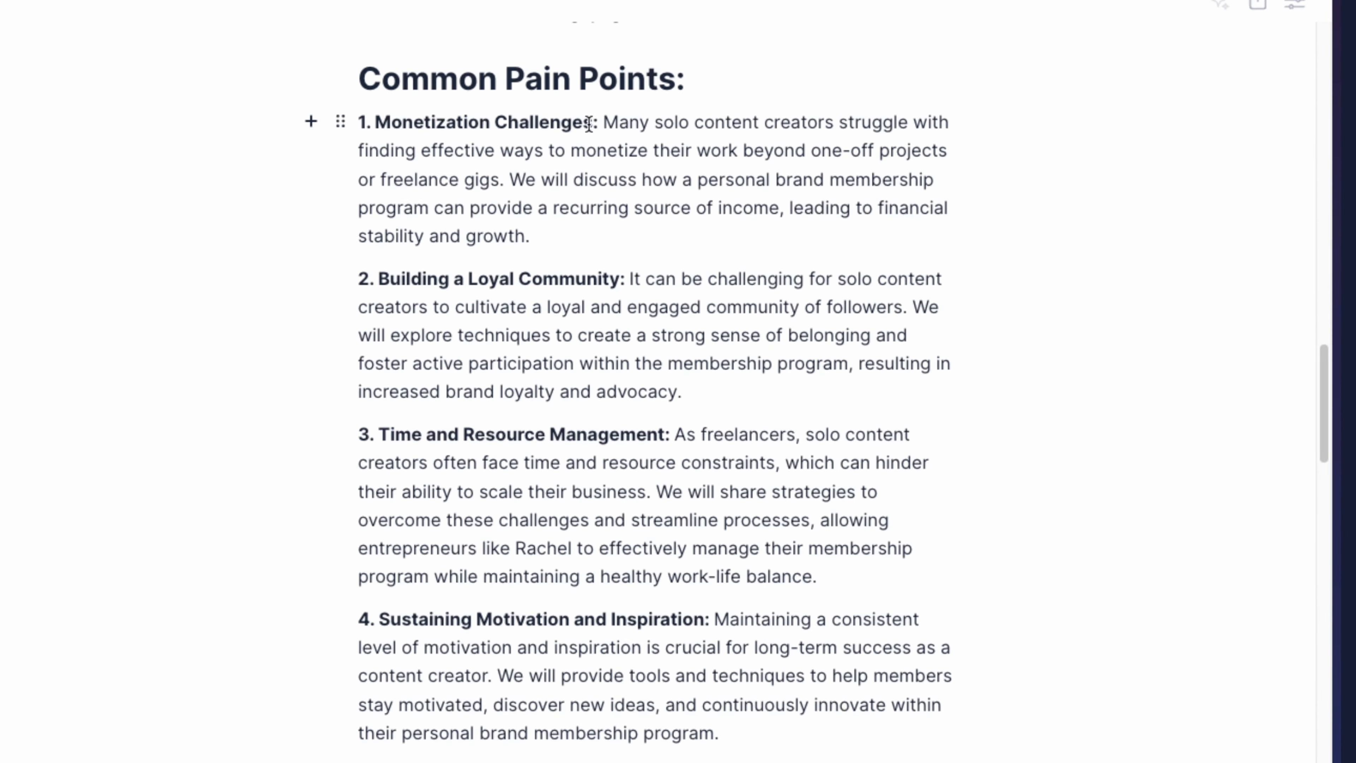
left_click_drag(846, 202, 804, 201)
left_click_drag(527, 120, 363, 122)
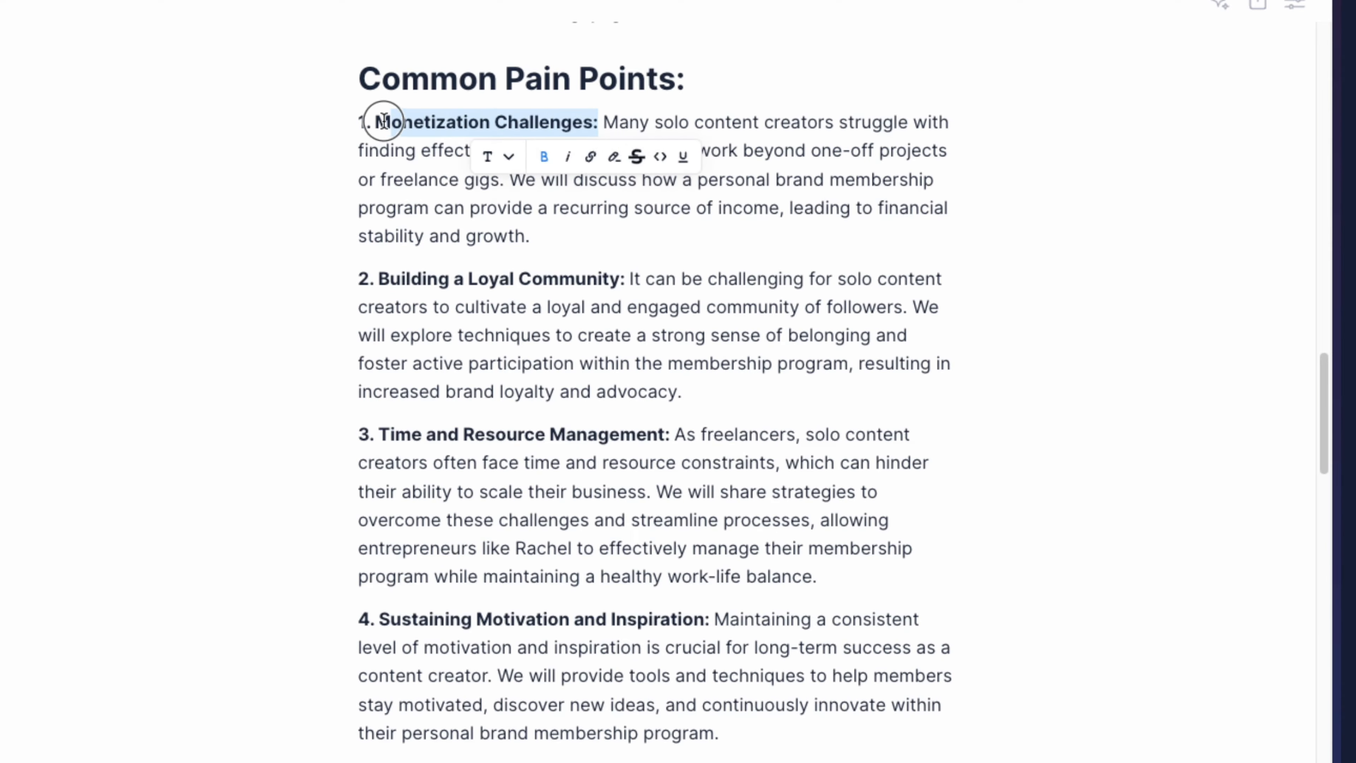
double_click(612, 121)
left_click(607, 117)
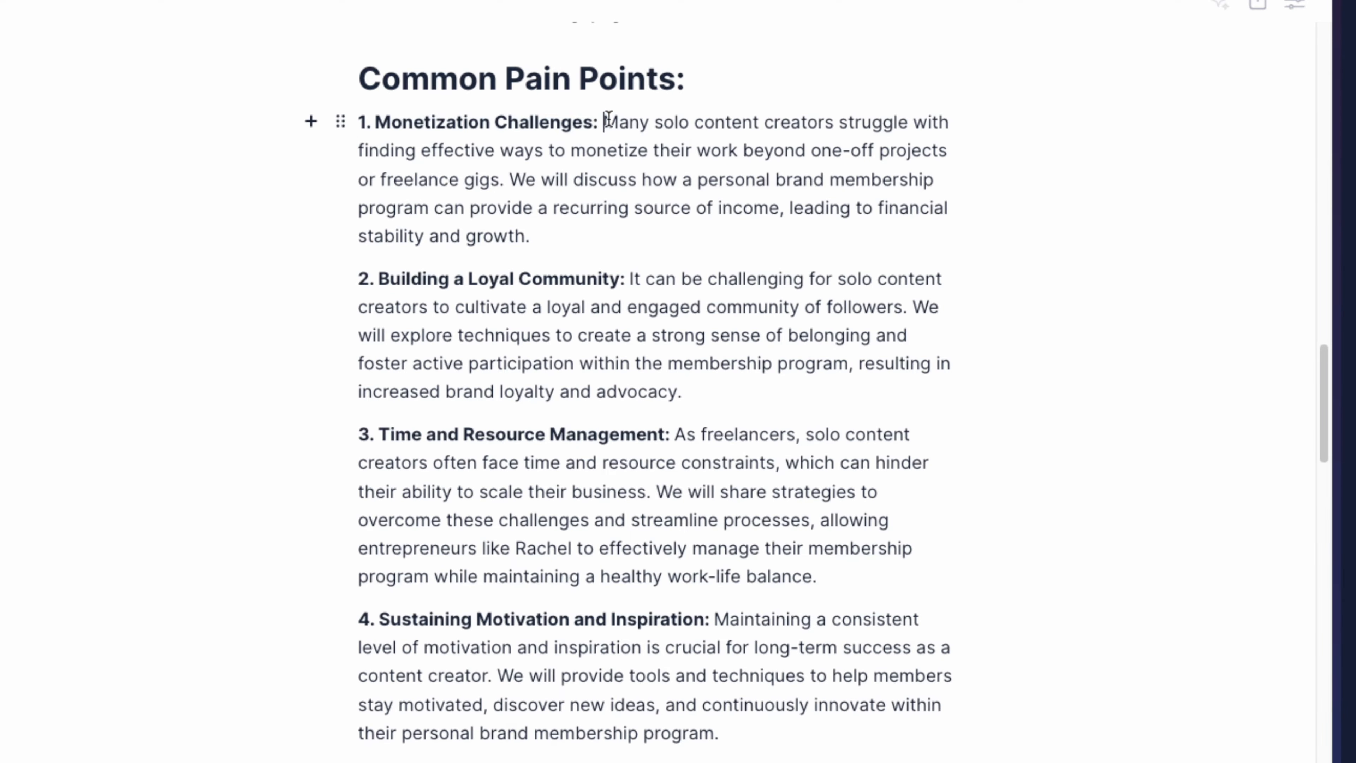
left_click_drag(606, 117, 697, 199)
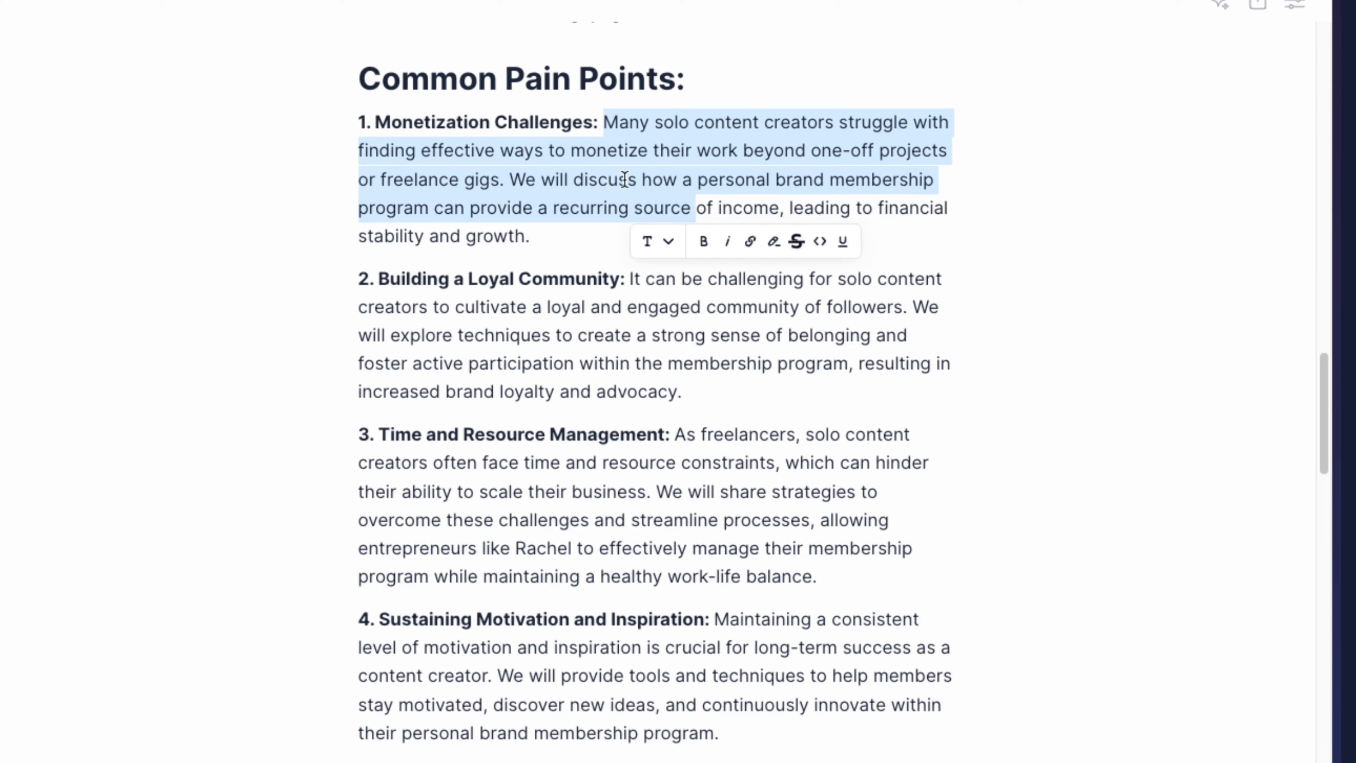
left_click(598, 172)
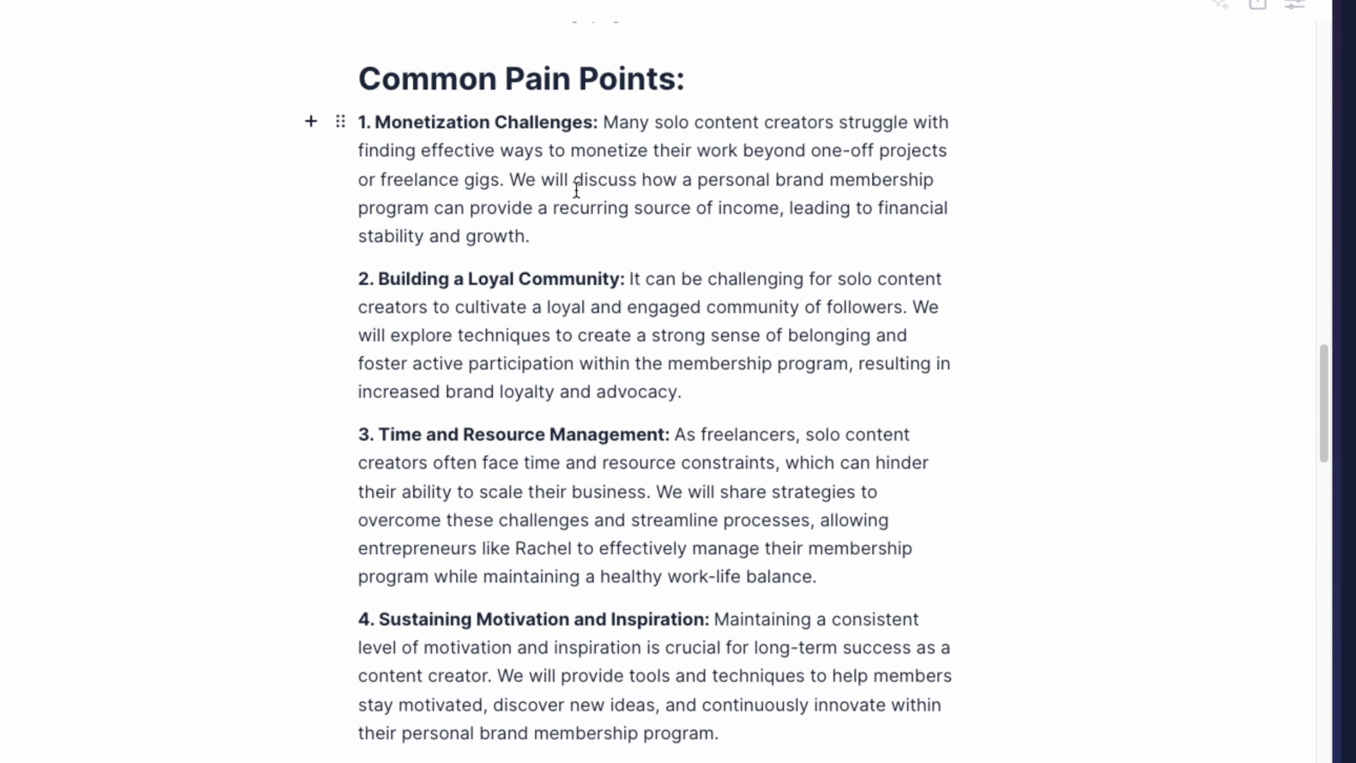
View the Podcast Producer tool's steps, return to the full tool list and reopen the Masterclass Script Wizard
scroll(614, 297, "down", 1)
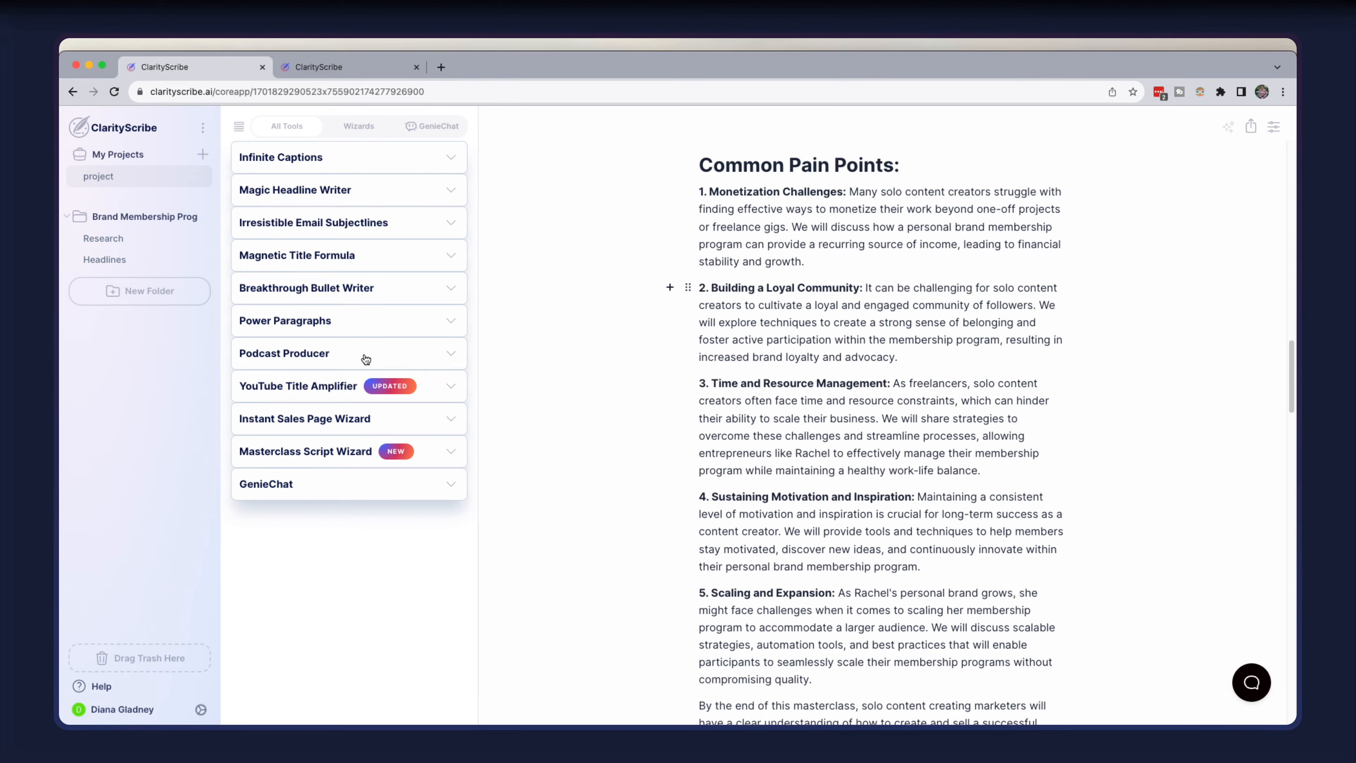
left_click(366, 359)
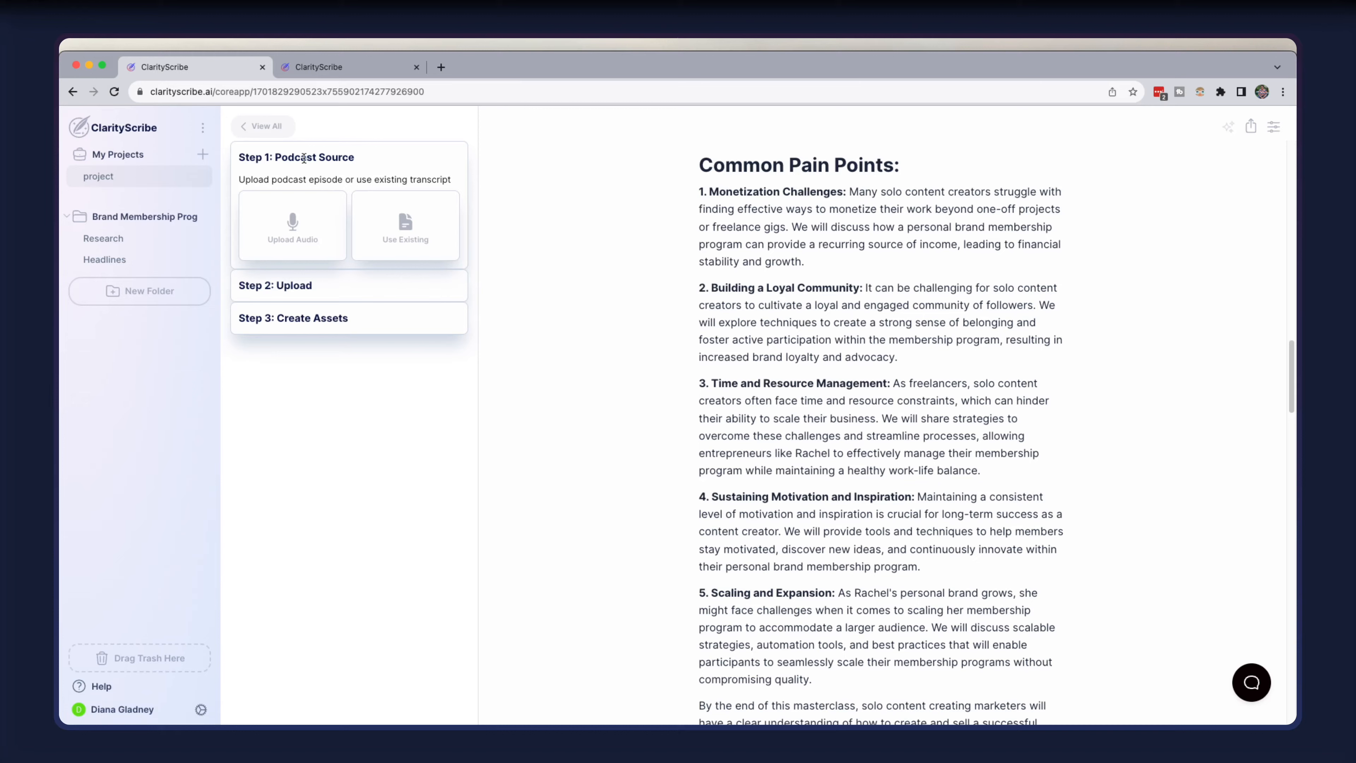
left_click(277, 124)
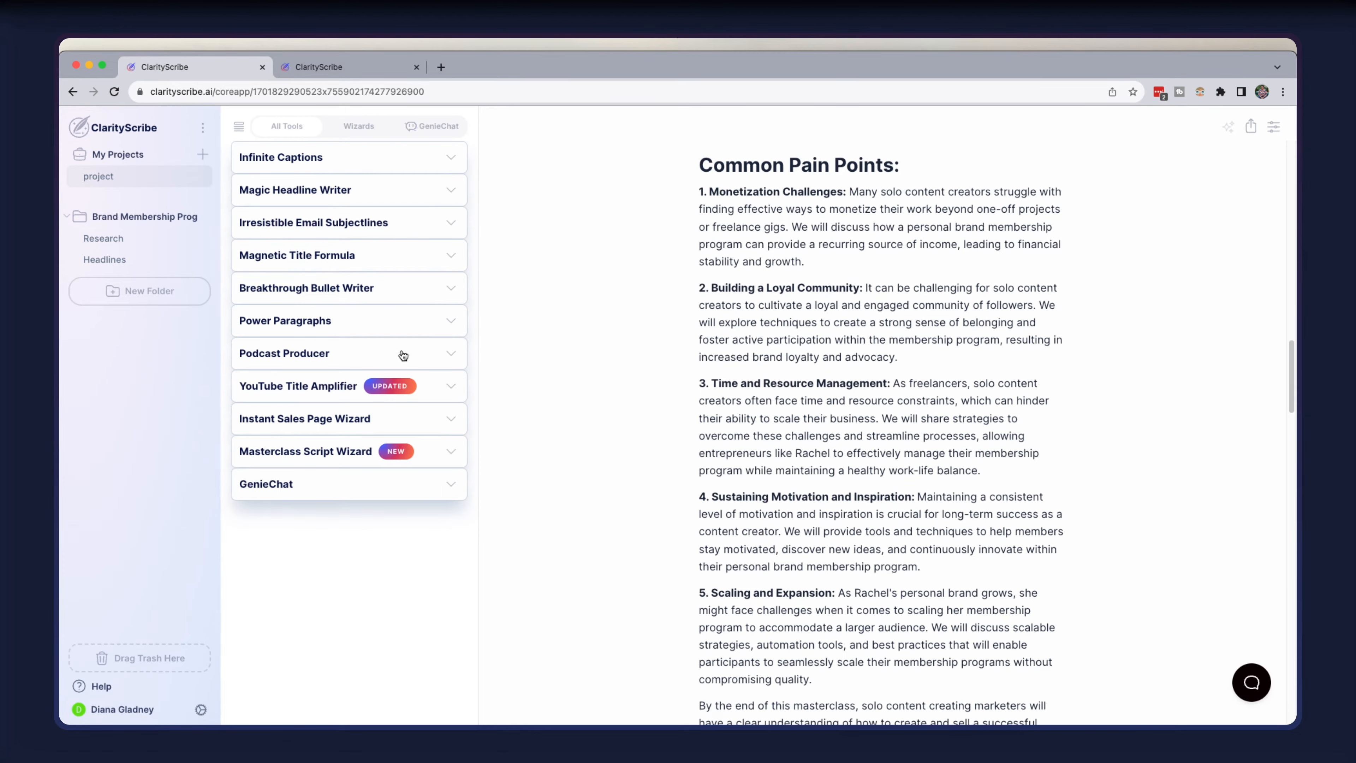
left_click(393, 451)
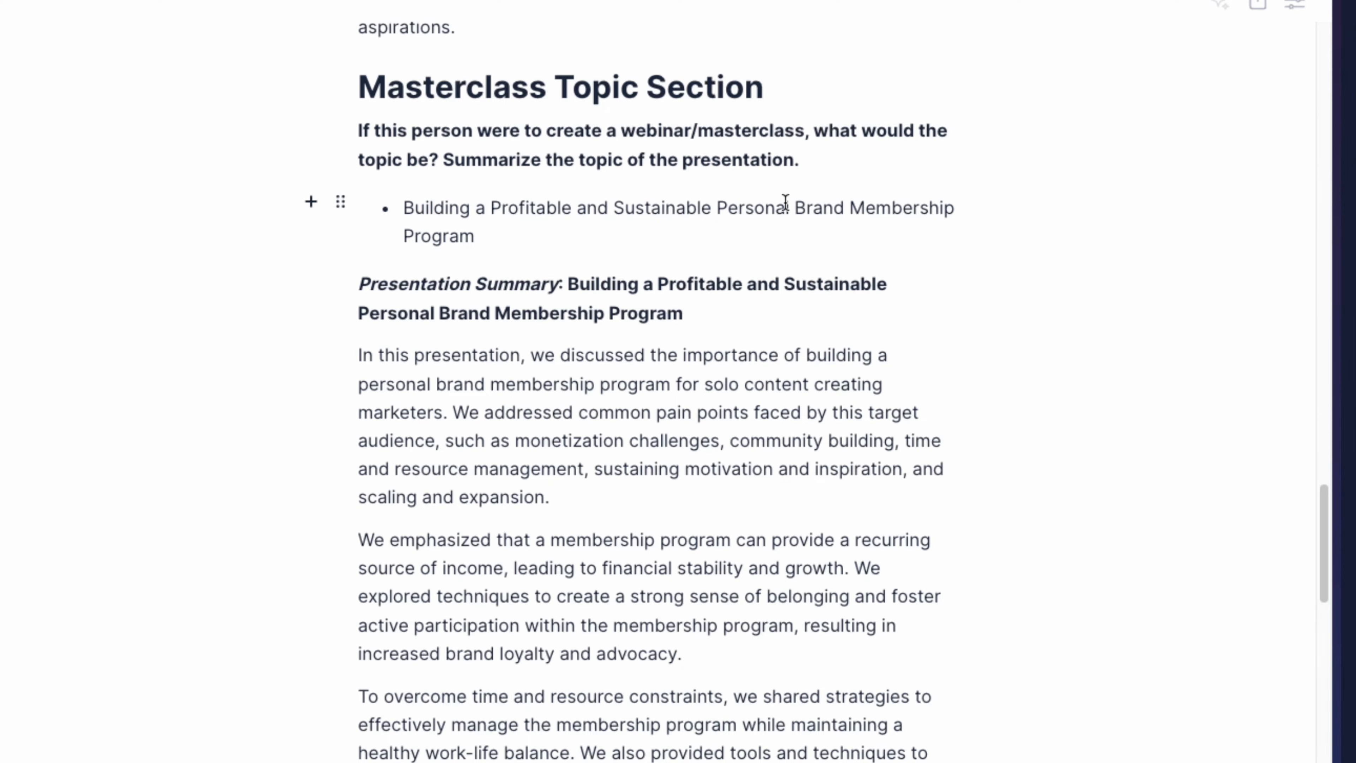
Examine the Masterclass Topic Section, highlighting the first Presentation Summary paragraph and reading through the paragraphs that follow it
left_click_drag(358, 354, 594, 494)
scroll(548, 434, "down", 1)
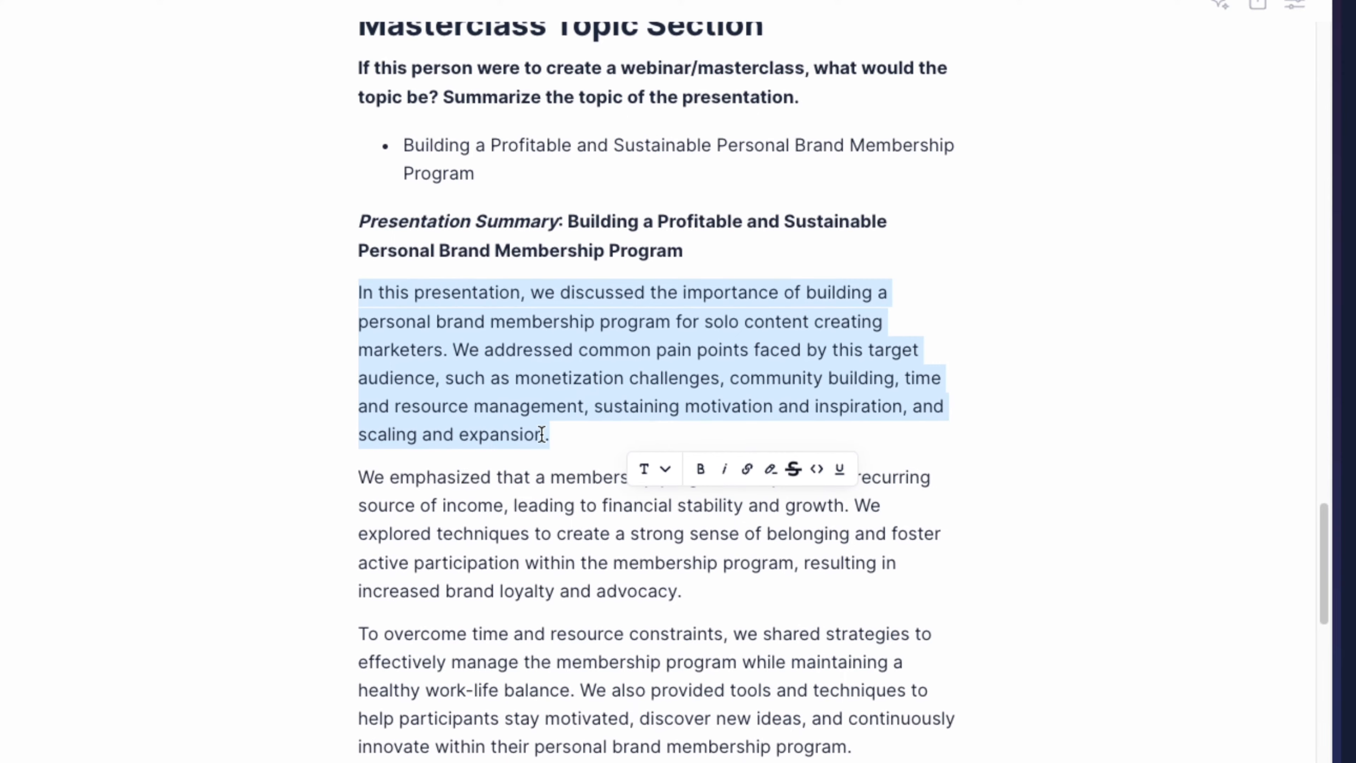
scroll(542, 433, "down", 2)
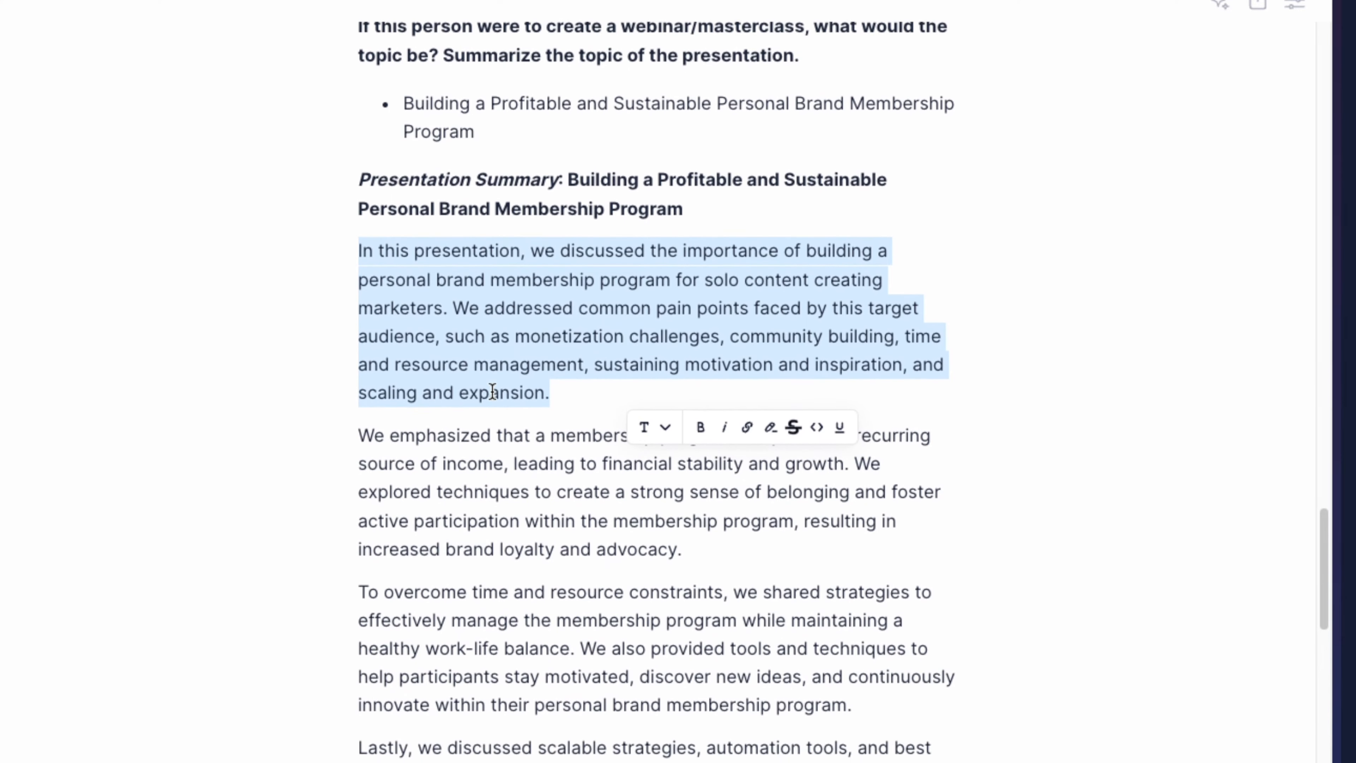
scroll(493, 391, "down", 3)
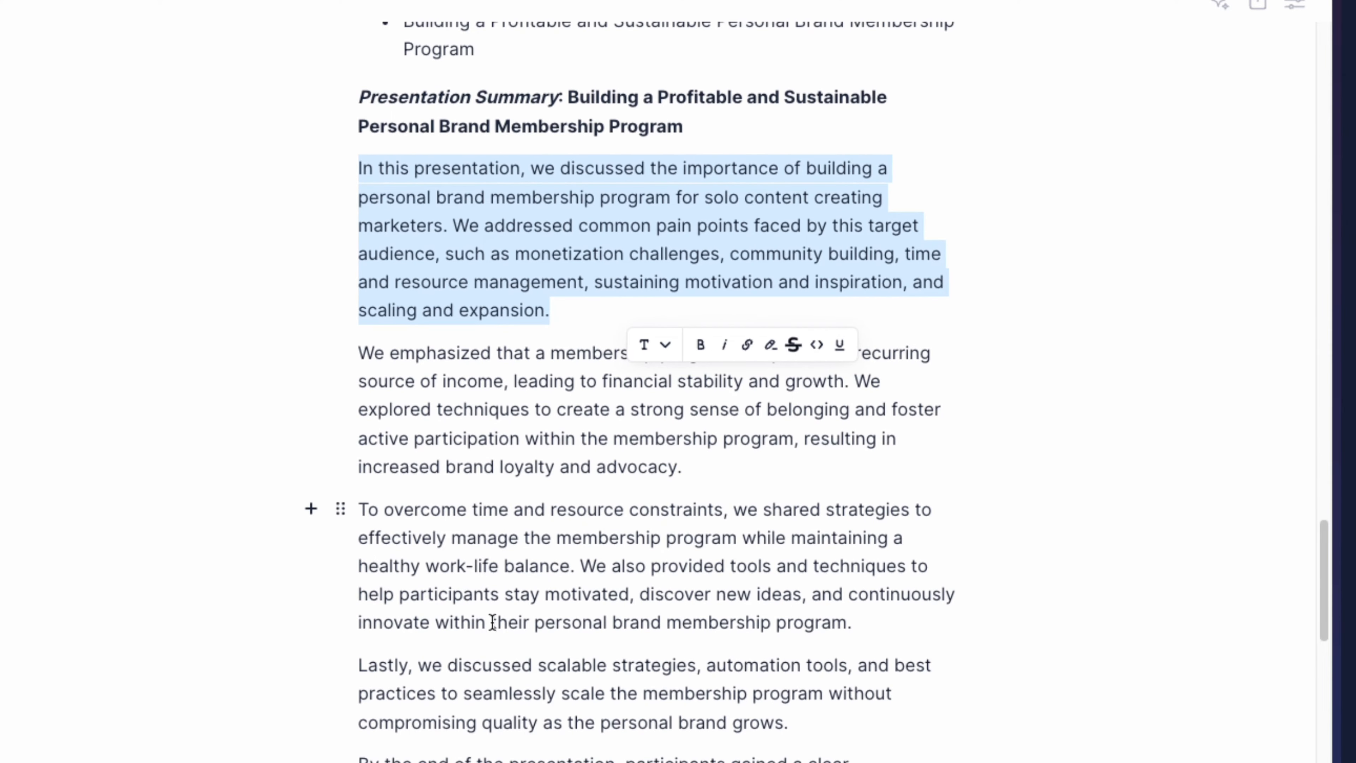
left_click(476, 537)
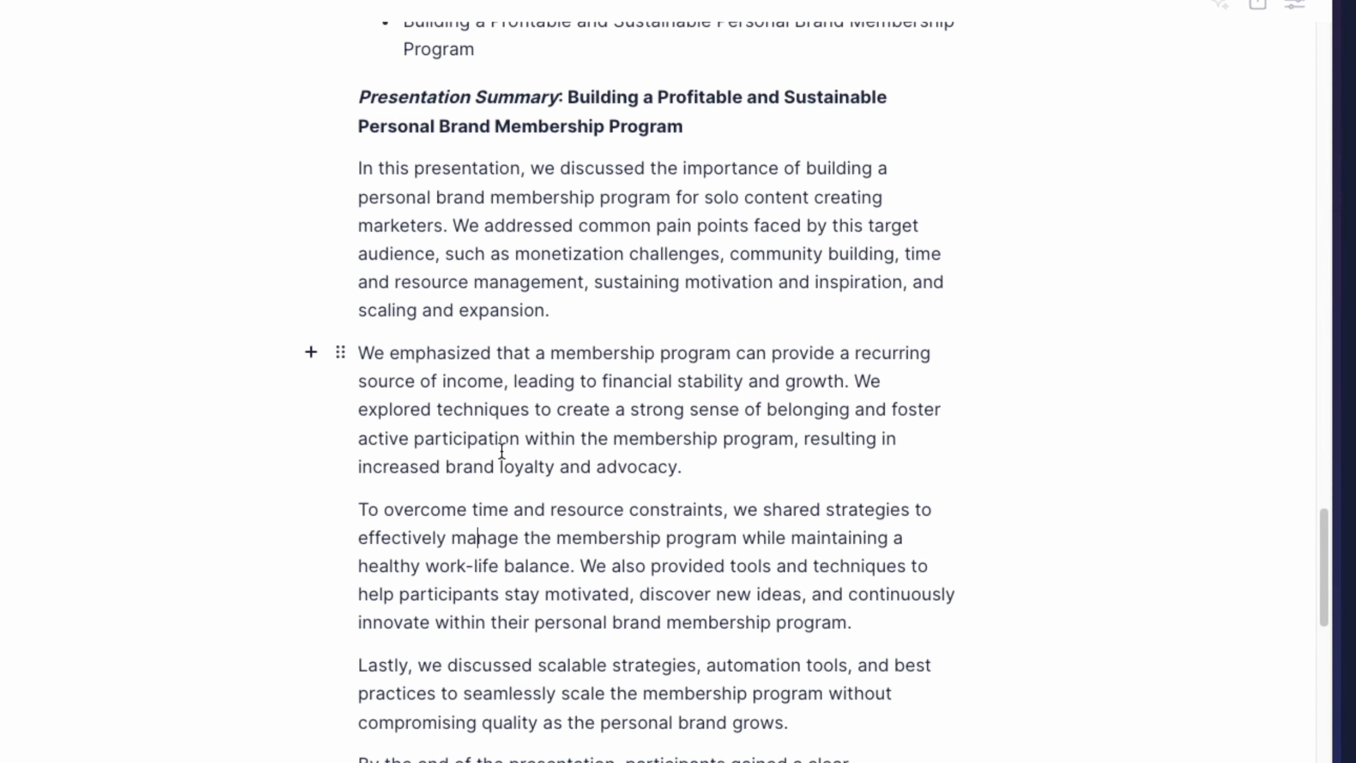
scroll(502, 451, "down", 1)
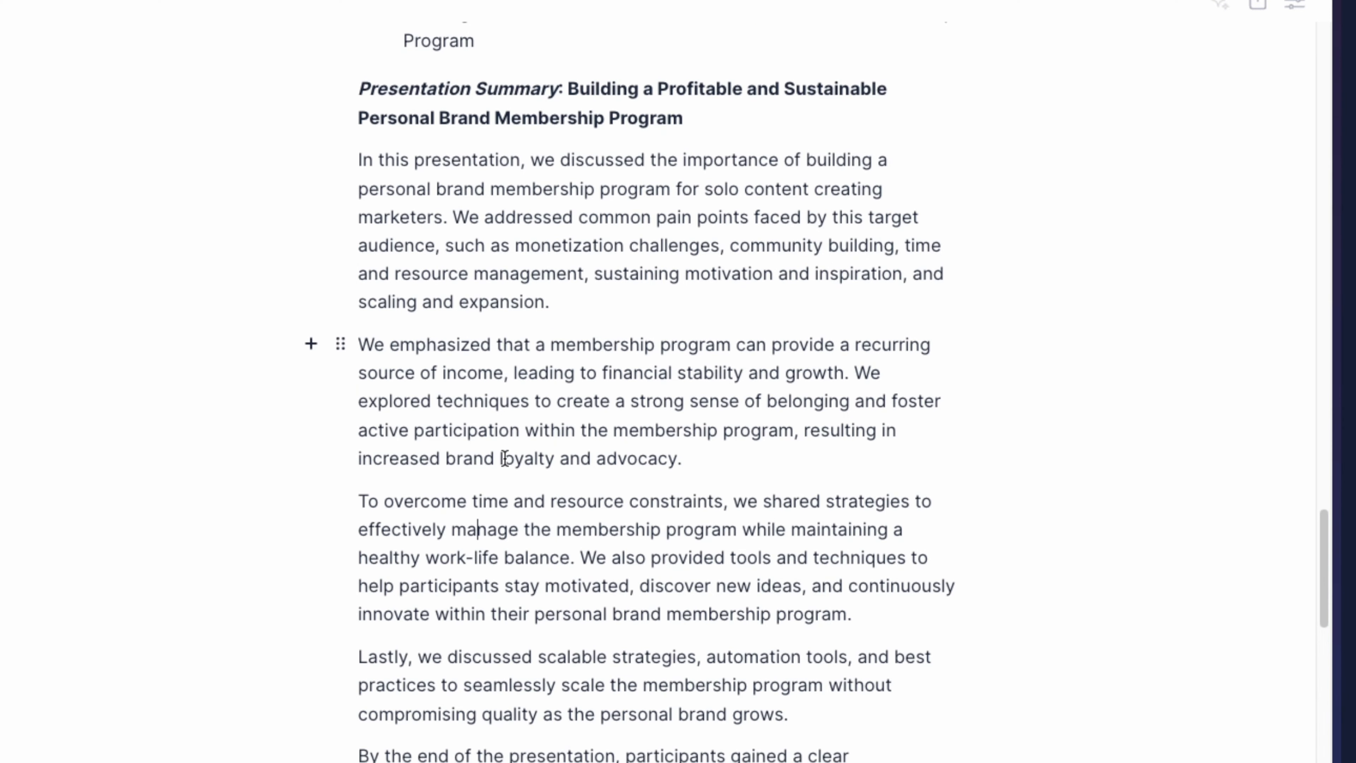
scroll(503, 458, "down", 1)
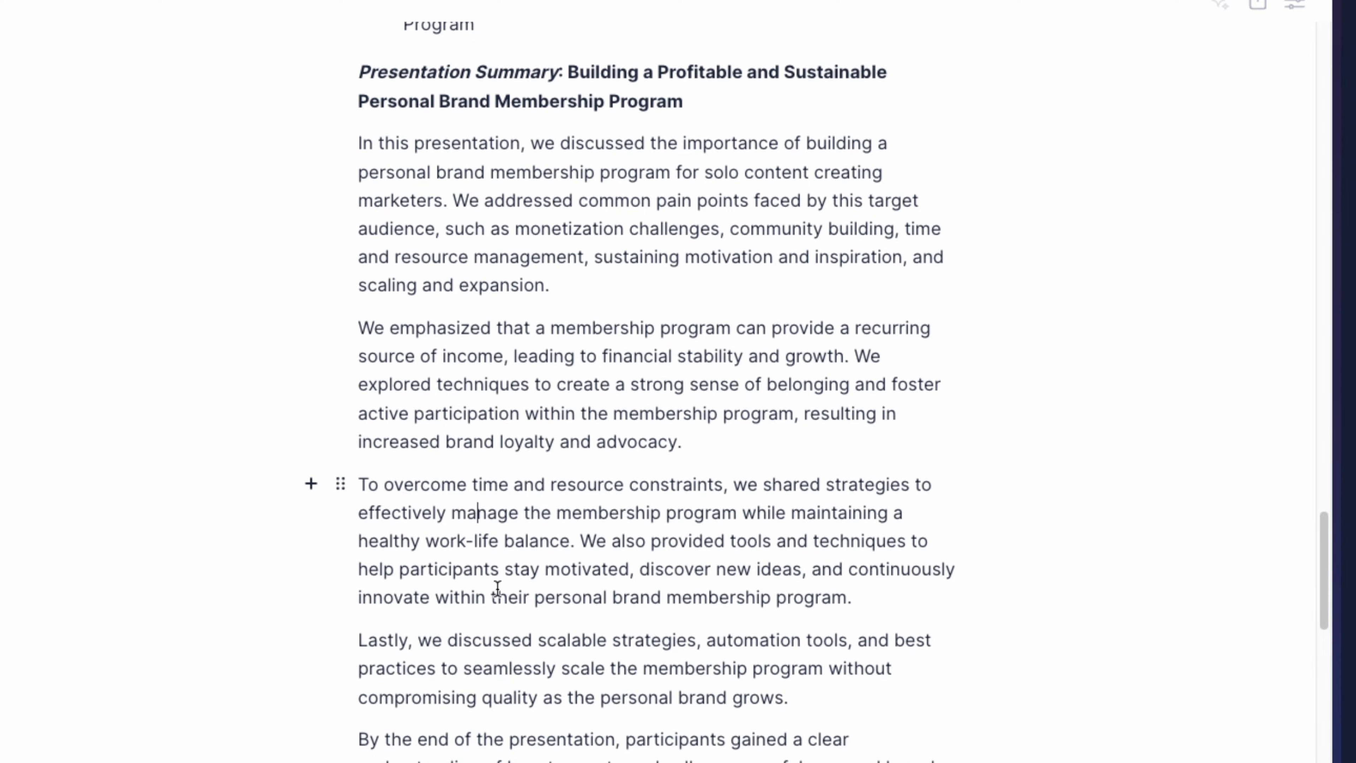
scroll(504, 619, "down", 1)
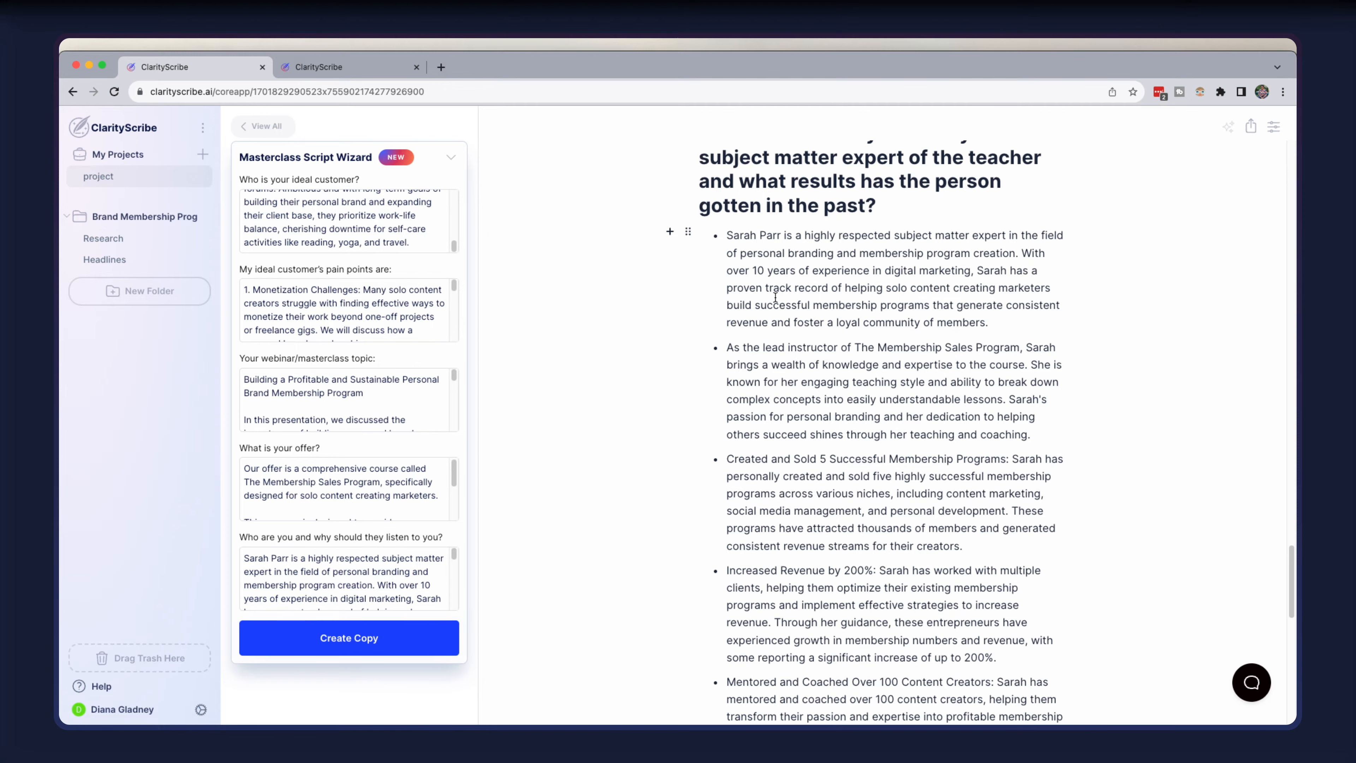
Examine the credibility summary heading about the teacher's expertise and results, highlighting the opening words of its first bullet
scroll(777, 297, "up", 2)
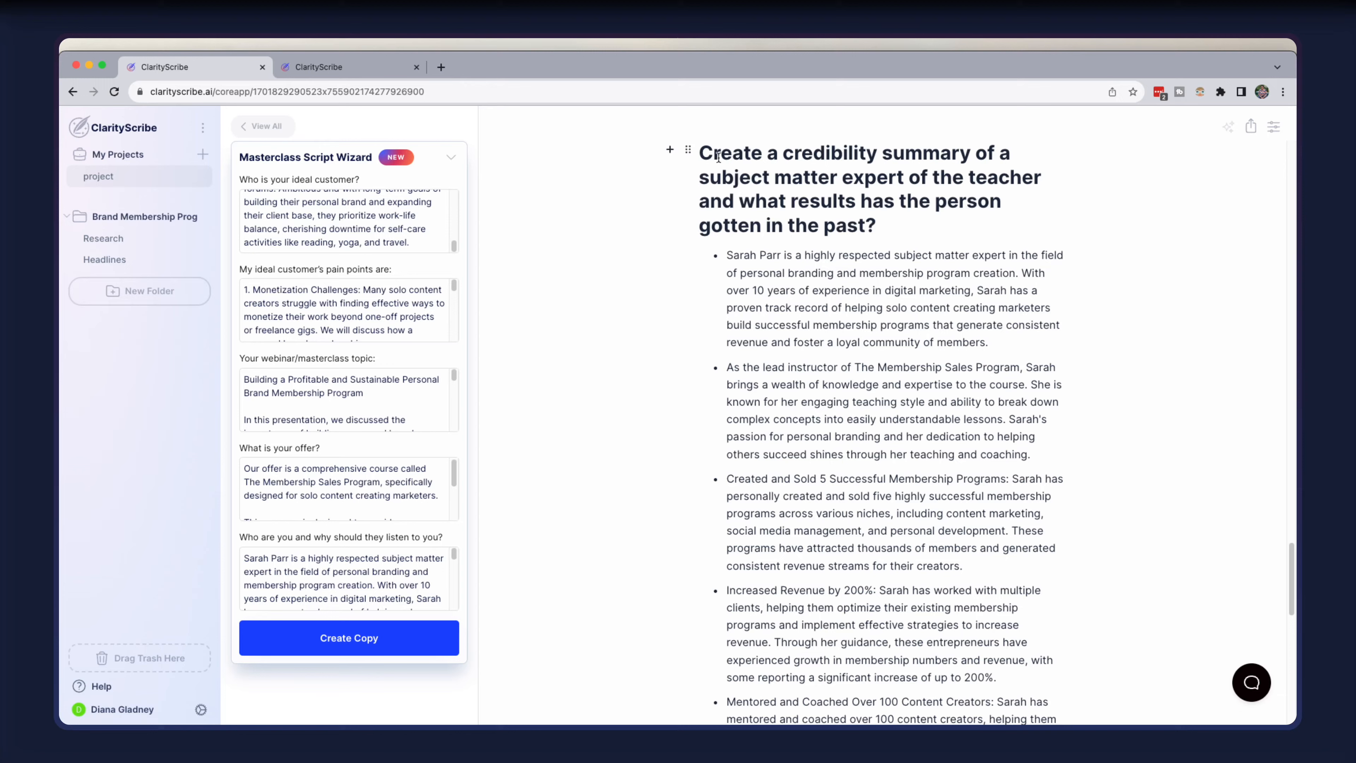
left_click_drag(698, 154, 969, 186)
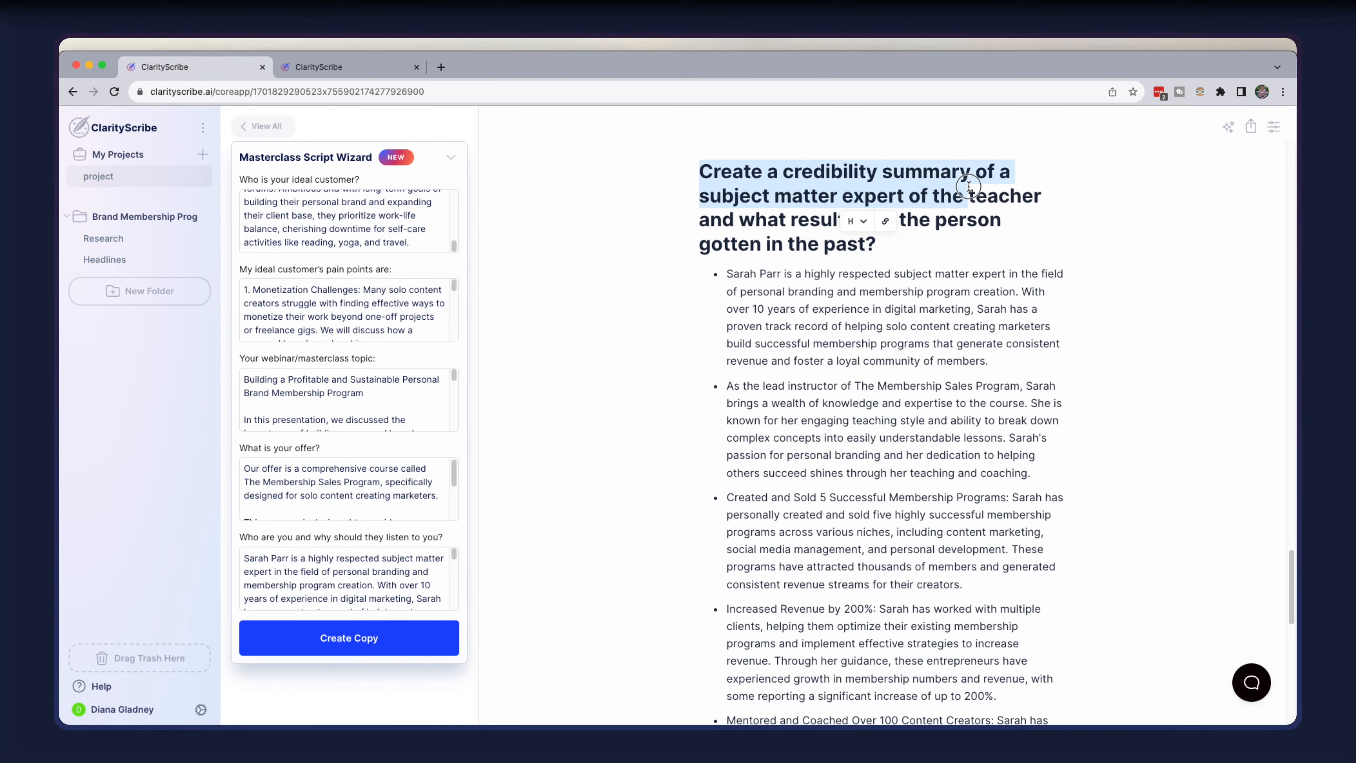
left_click(976, 210)
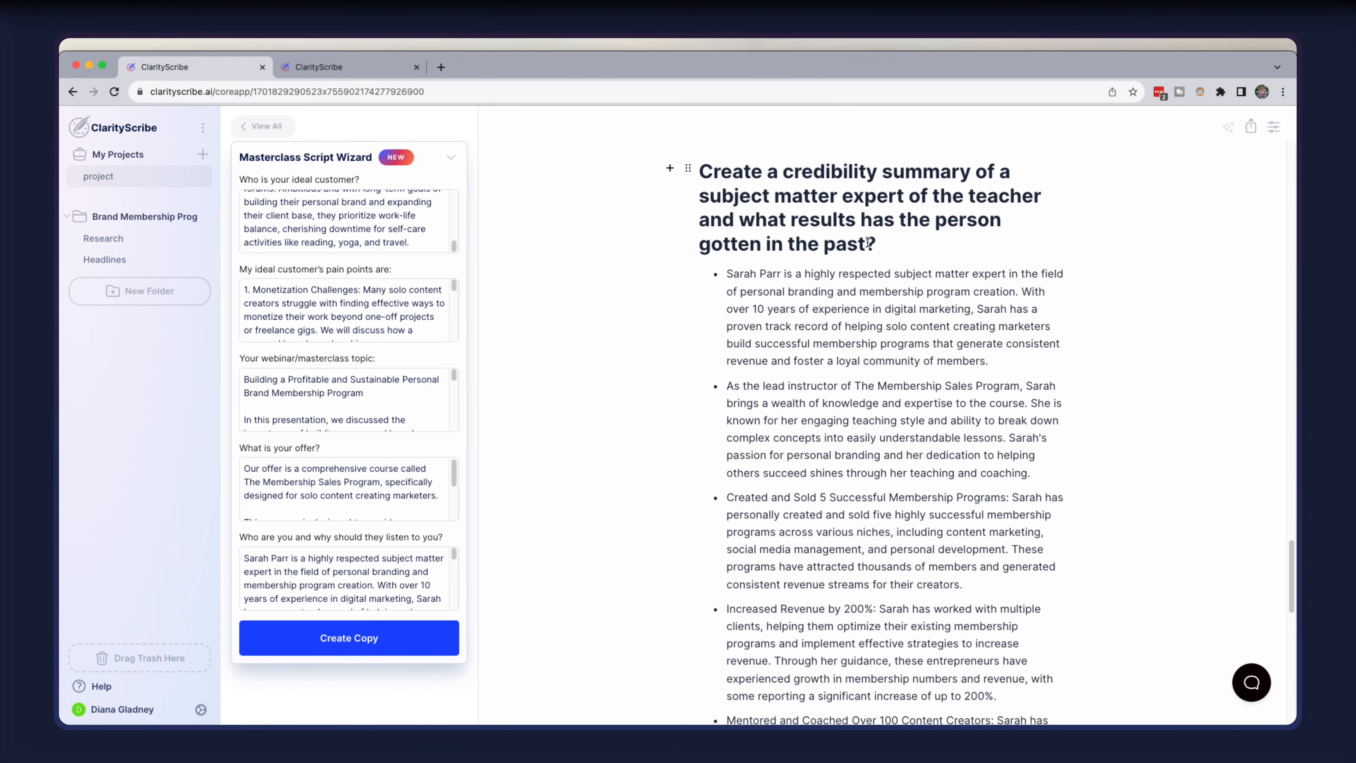
scroll(822, 329, "down", 1)
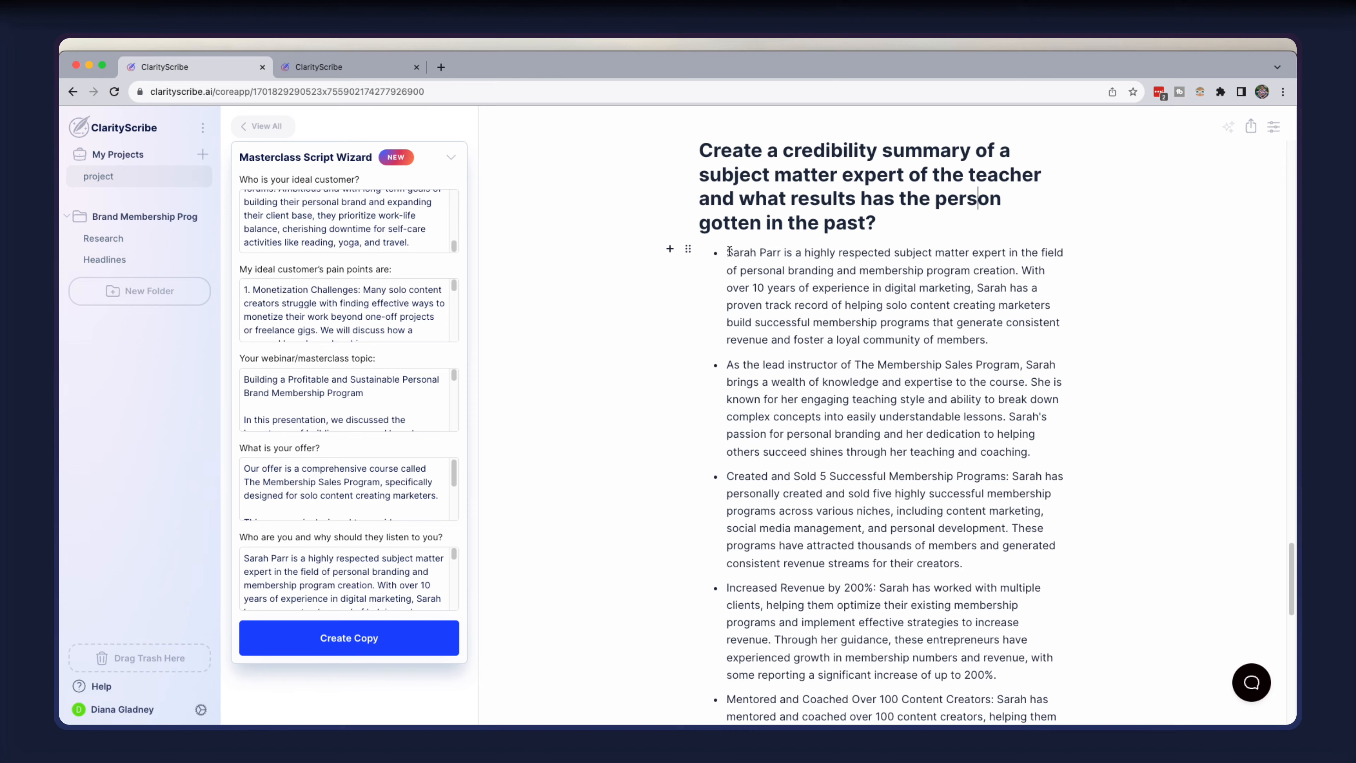
left_click_drag(730, 251, 802, 254)
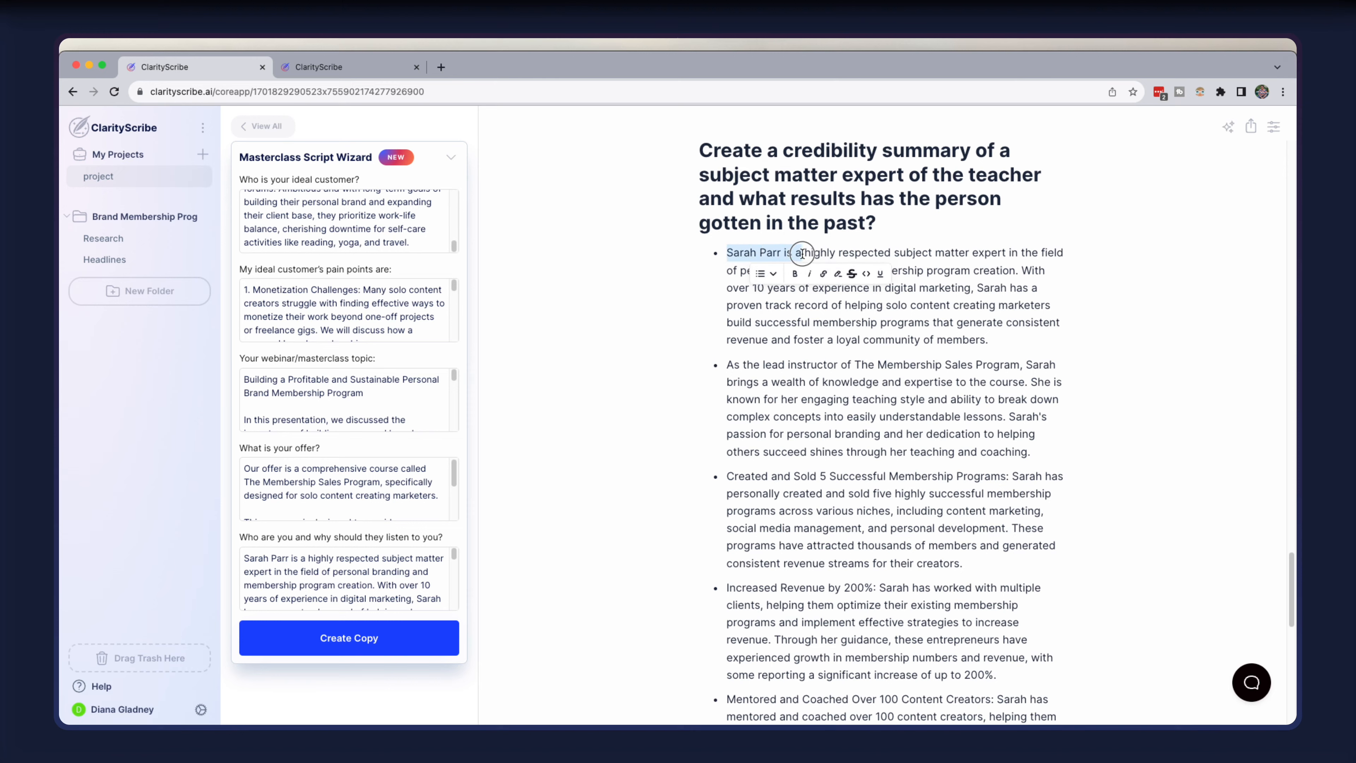
left_click(818, 382)
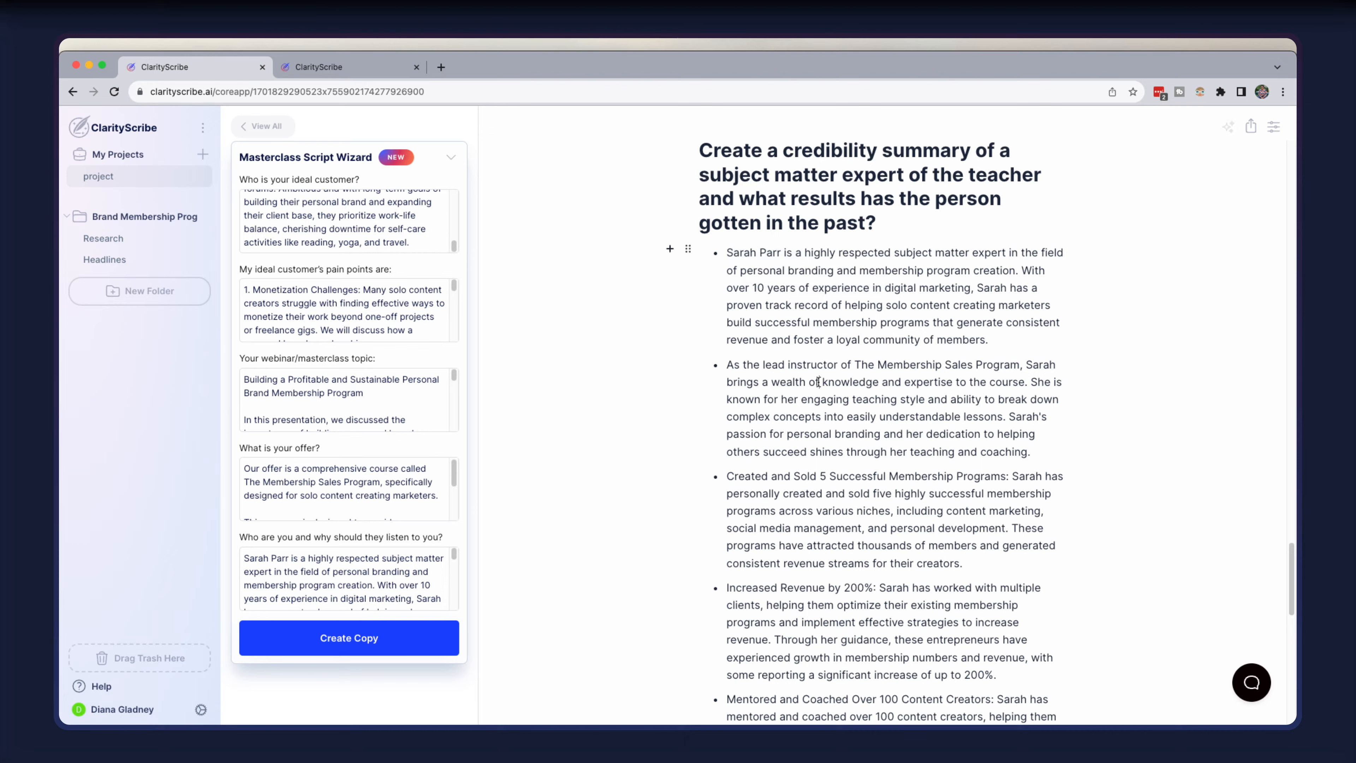
Read the credibility bullets from Created and Sold 5 Successful Membership Programs to Featured Speaker at Industry Conferences, and return to the heading
left_click(848, 485)
scroll(847, 478, "down", 3)
left_click_drag(783, 517, 877, 517)
left_click(882, 488)
scroll(882, 487, "down", 5)
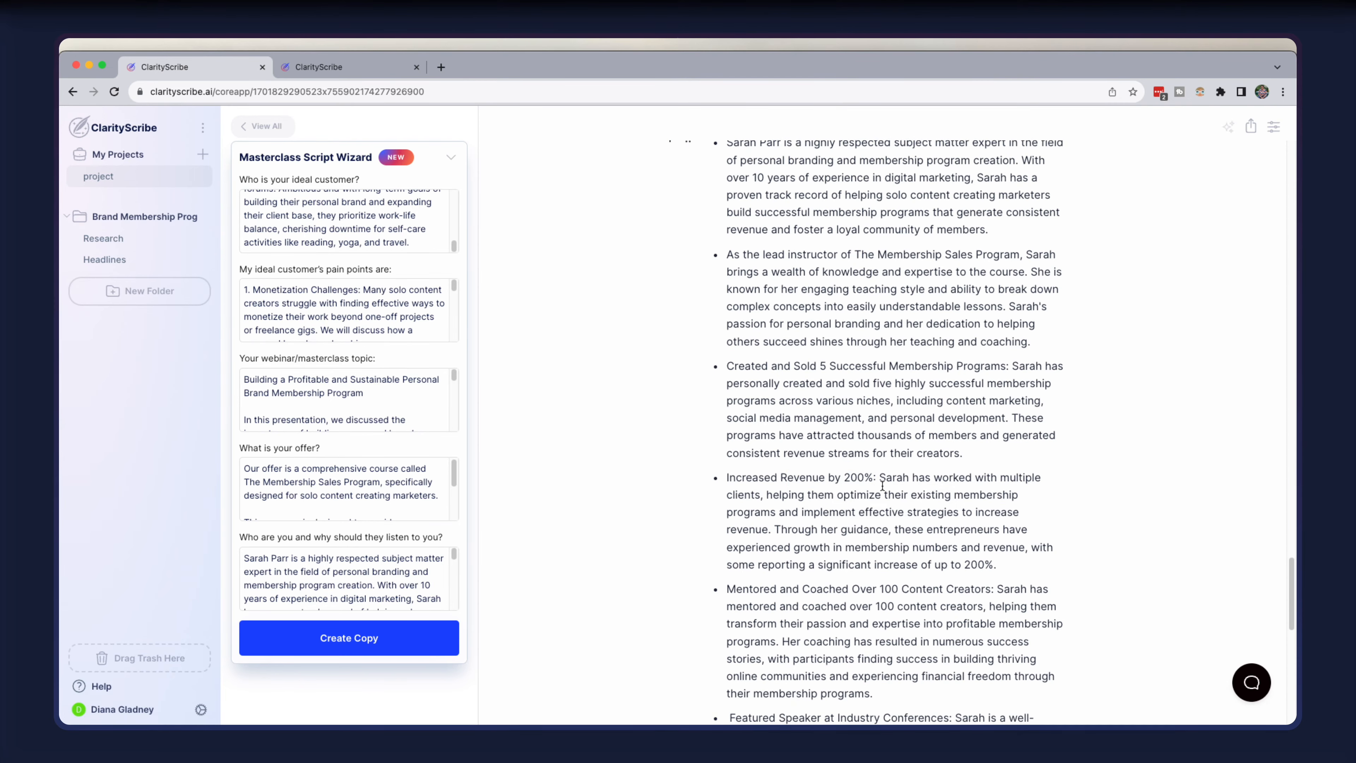
scroll(865, 493, "down", 2)
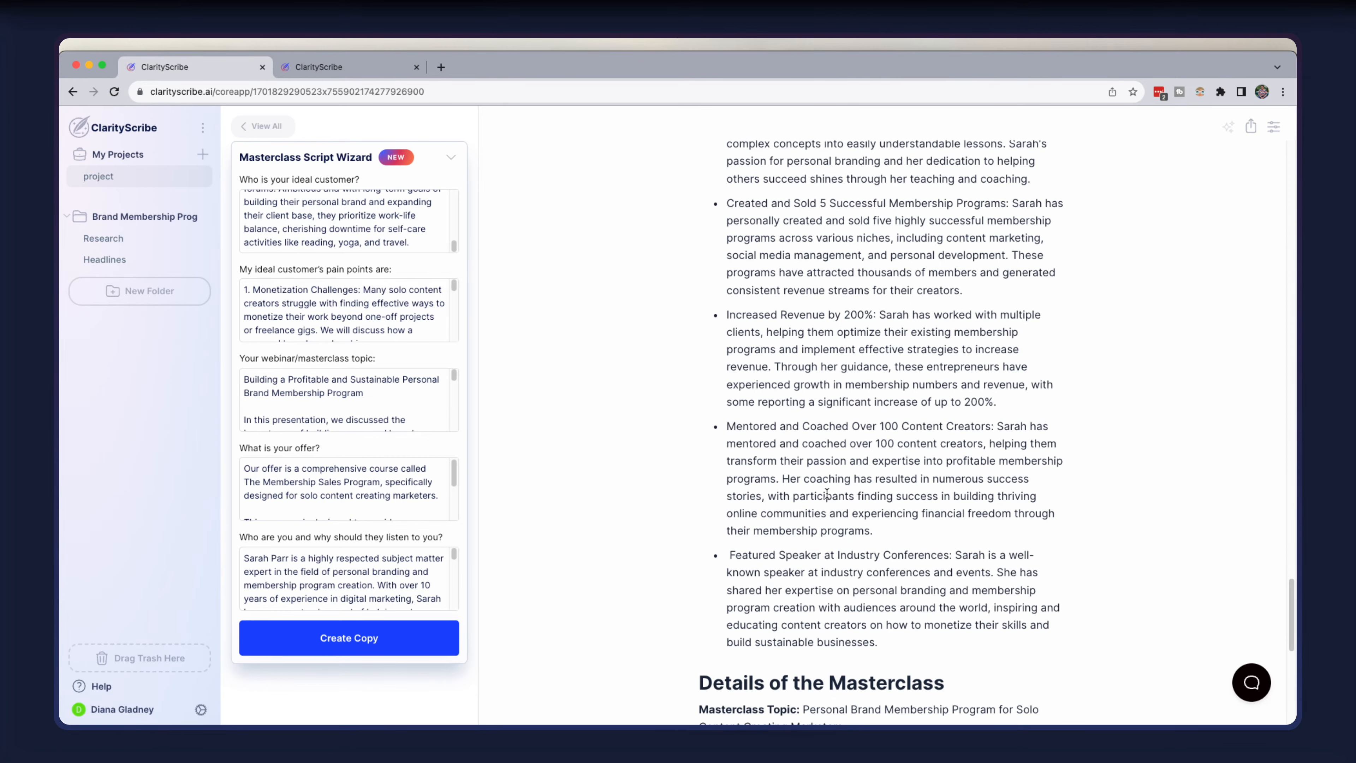
scroll(827, 493, "up", 4)
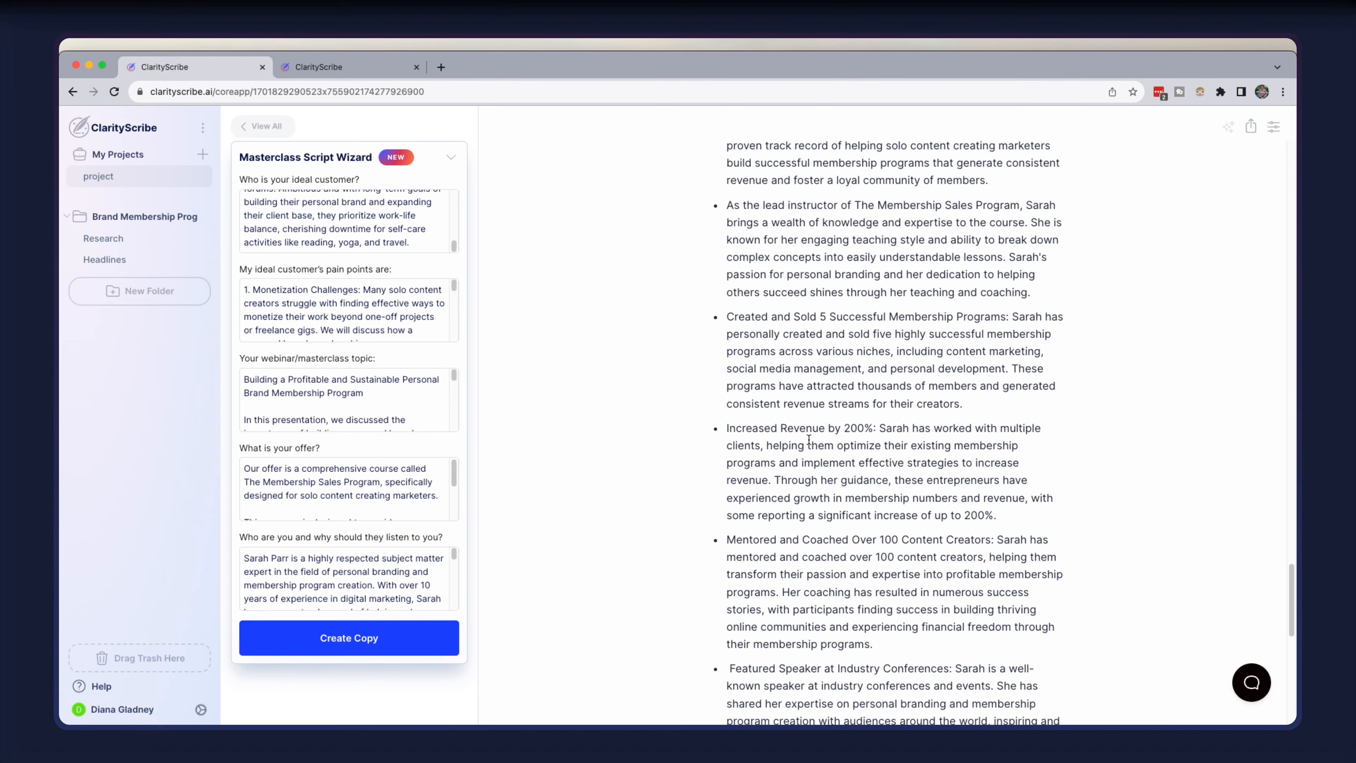
scroll(808, 439, "up", 6)
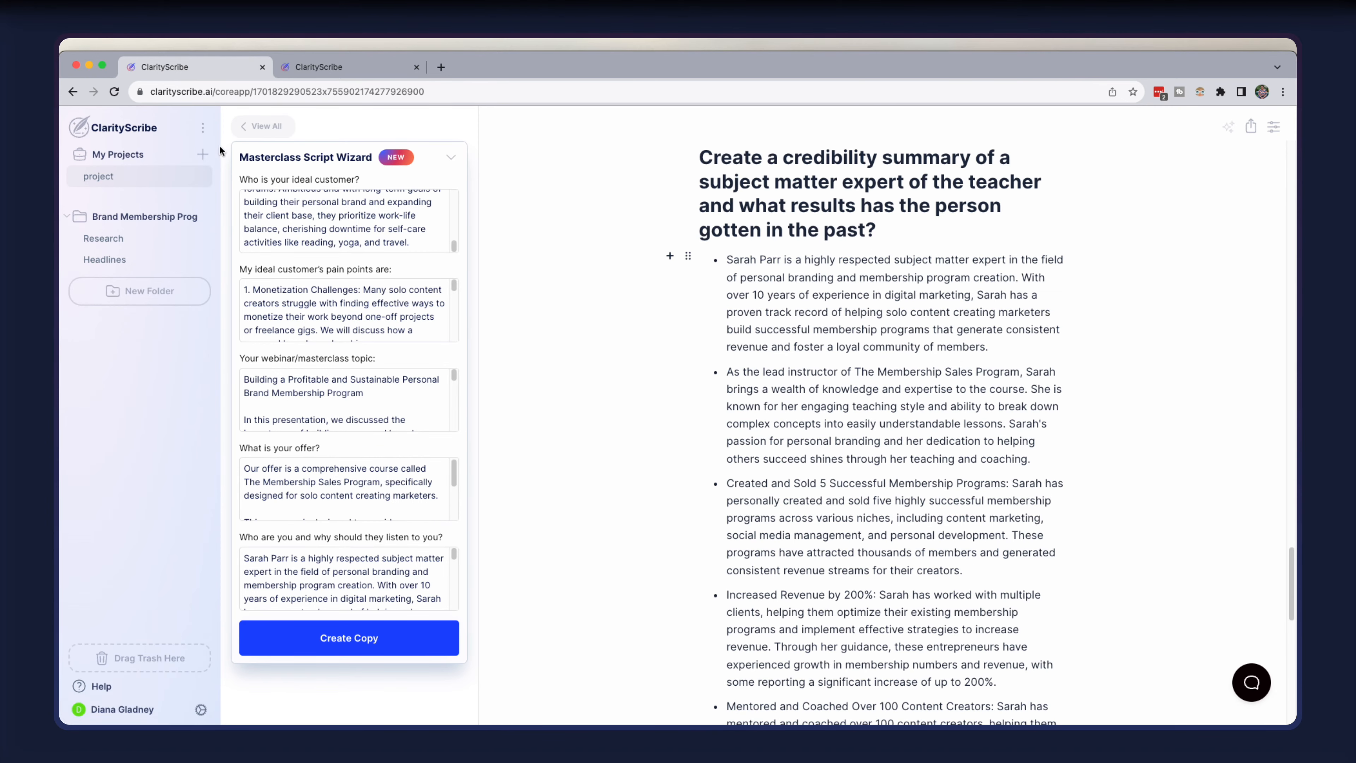
Create a new project named "Masterclass Script" and move it into the Brand Membership Prog folder
left_click(203, 154)
left_click(700, 276)
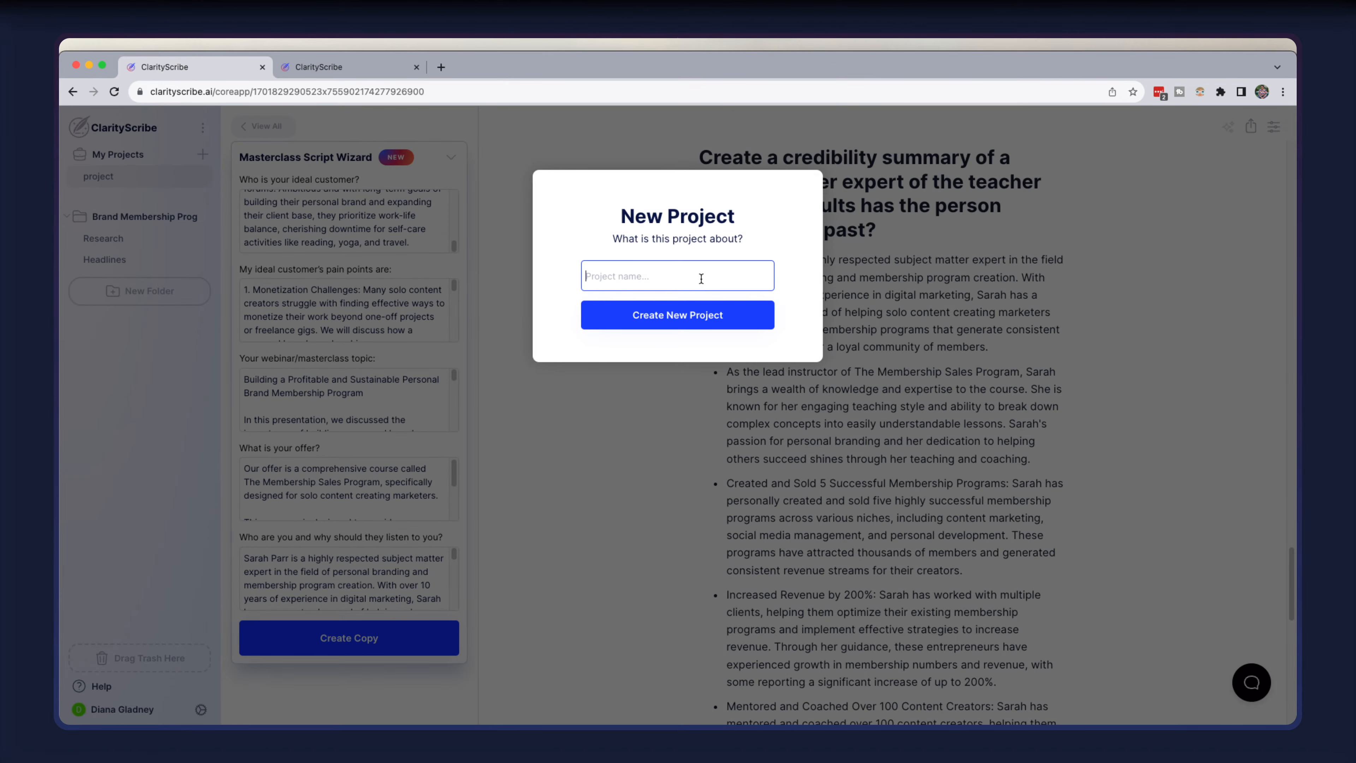
type("Masterclass Script")
left_click(718, 316)
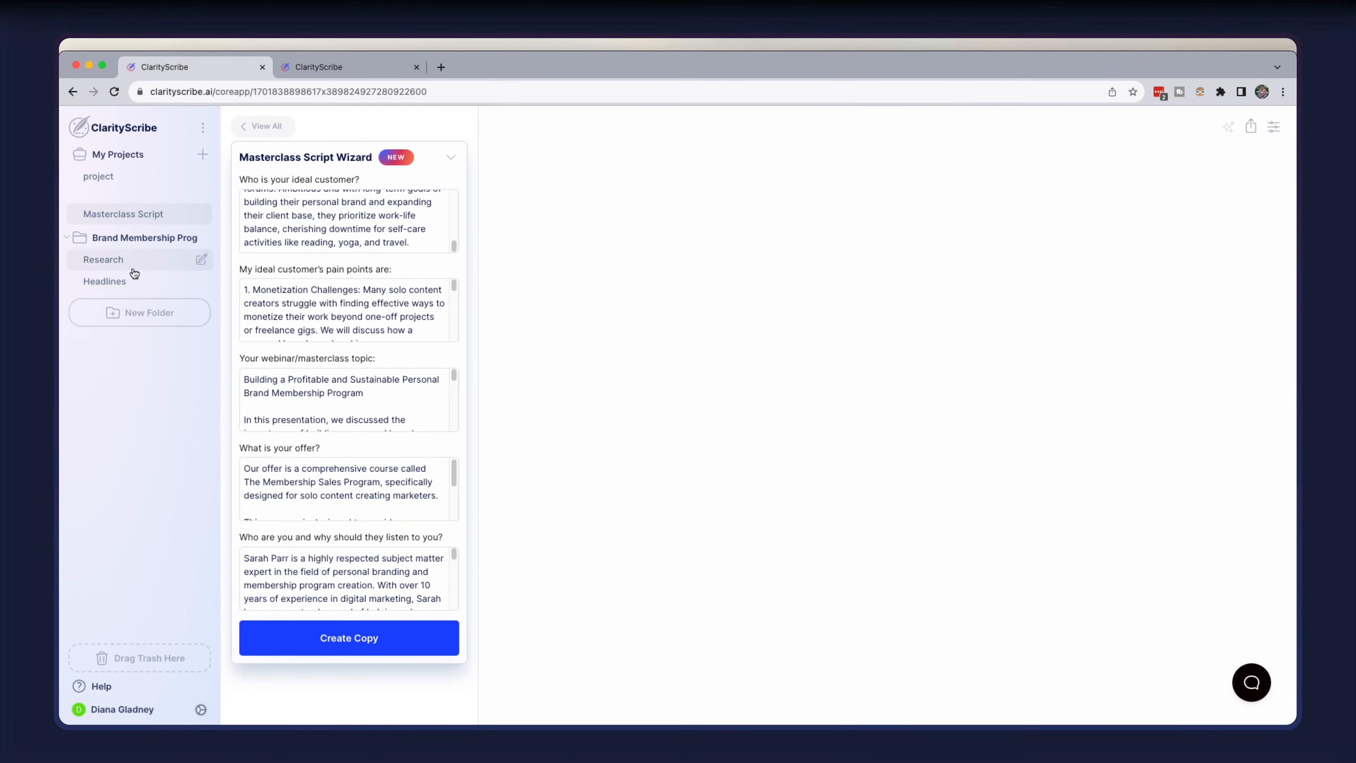
mouse_move(117, 213)
left_mouse_down()
mouse_move(120, 235)
mouse_move(120, 202)
mouse_move(121, 234)
left_mouse_up()
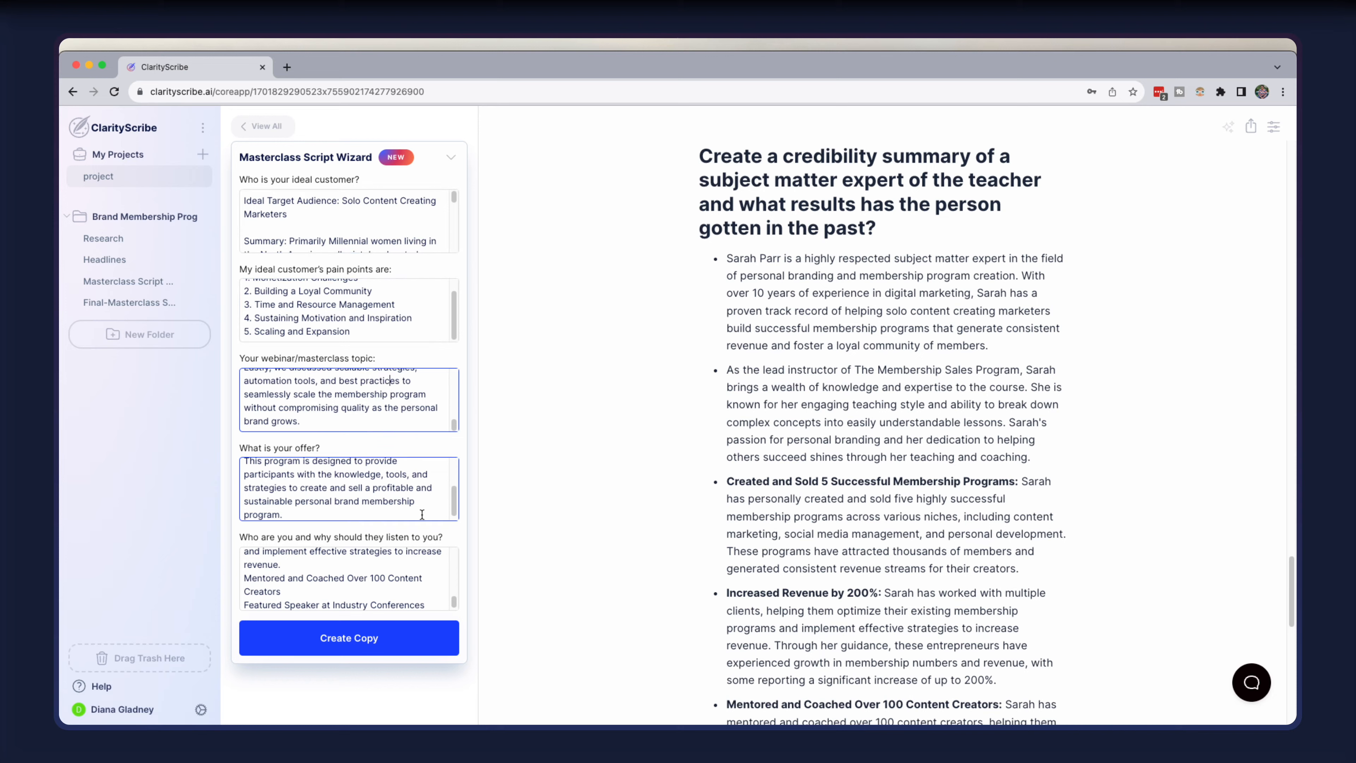
Check the wizard's offer and "Who are you and why should they listen to you?" answers, and generate the masterclass script copy
scroll(415, 498, "up", 2)
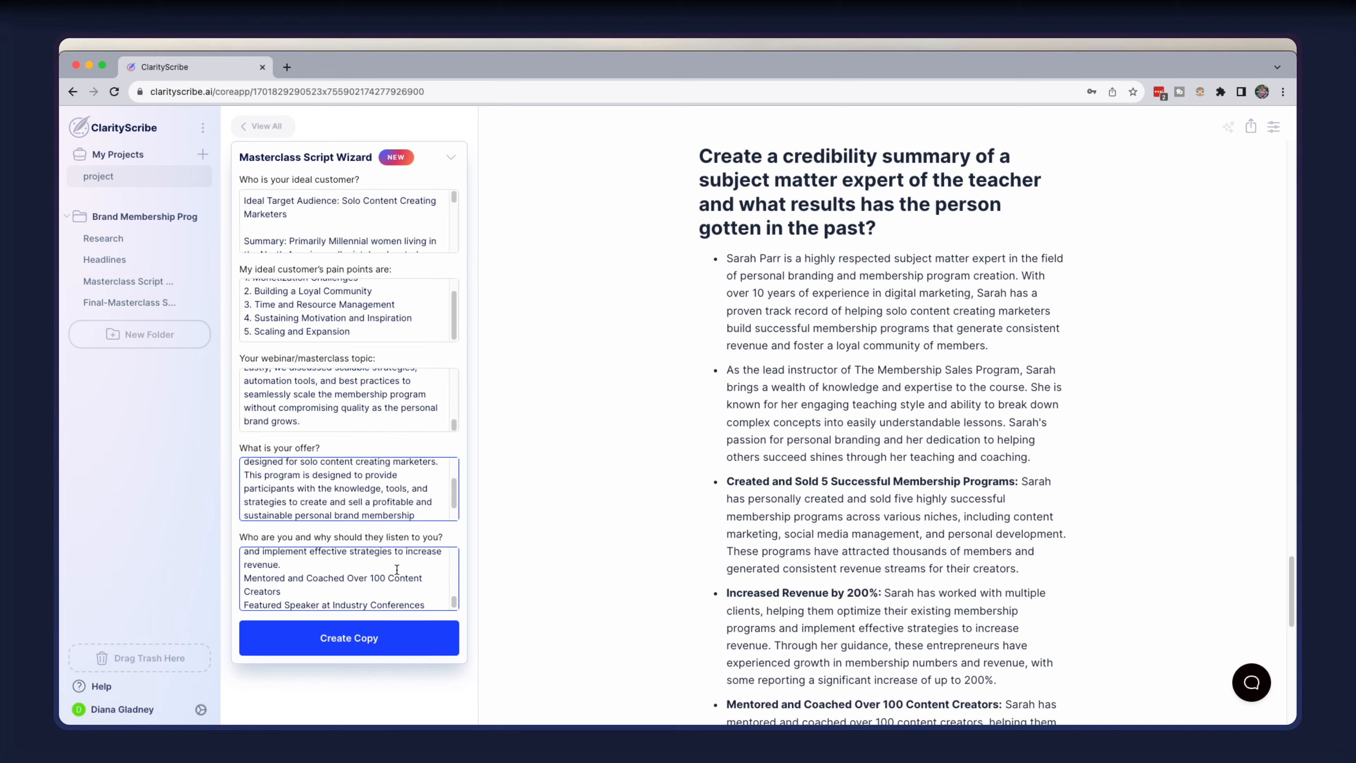
scroll(397, 575, "up", 4)
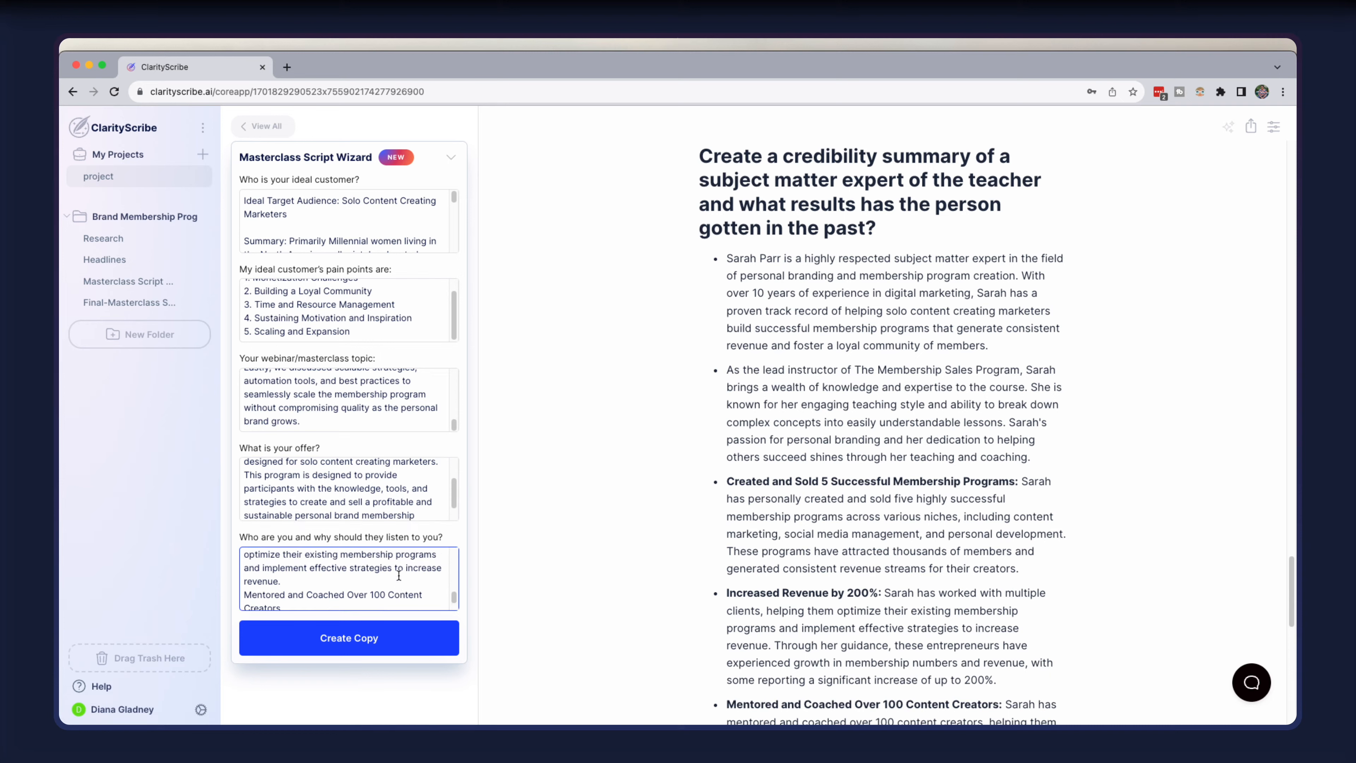
scroll(398, 575, "down", 2)
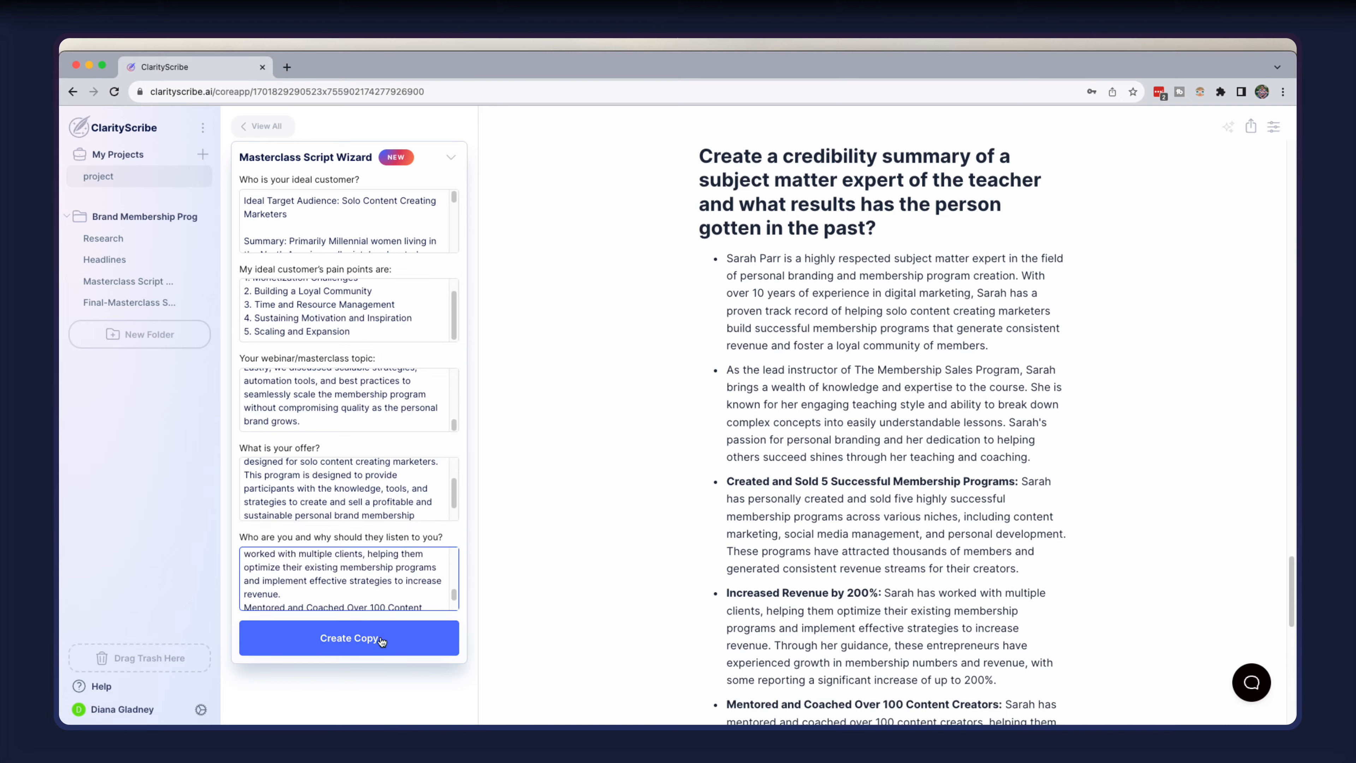
left_click(415, 641)
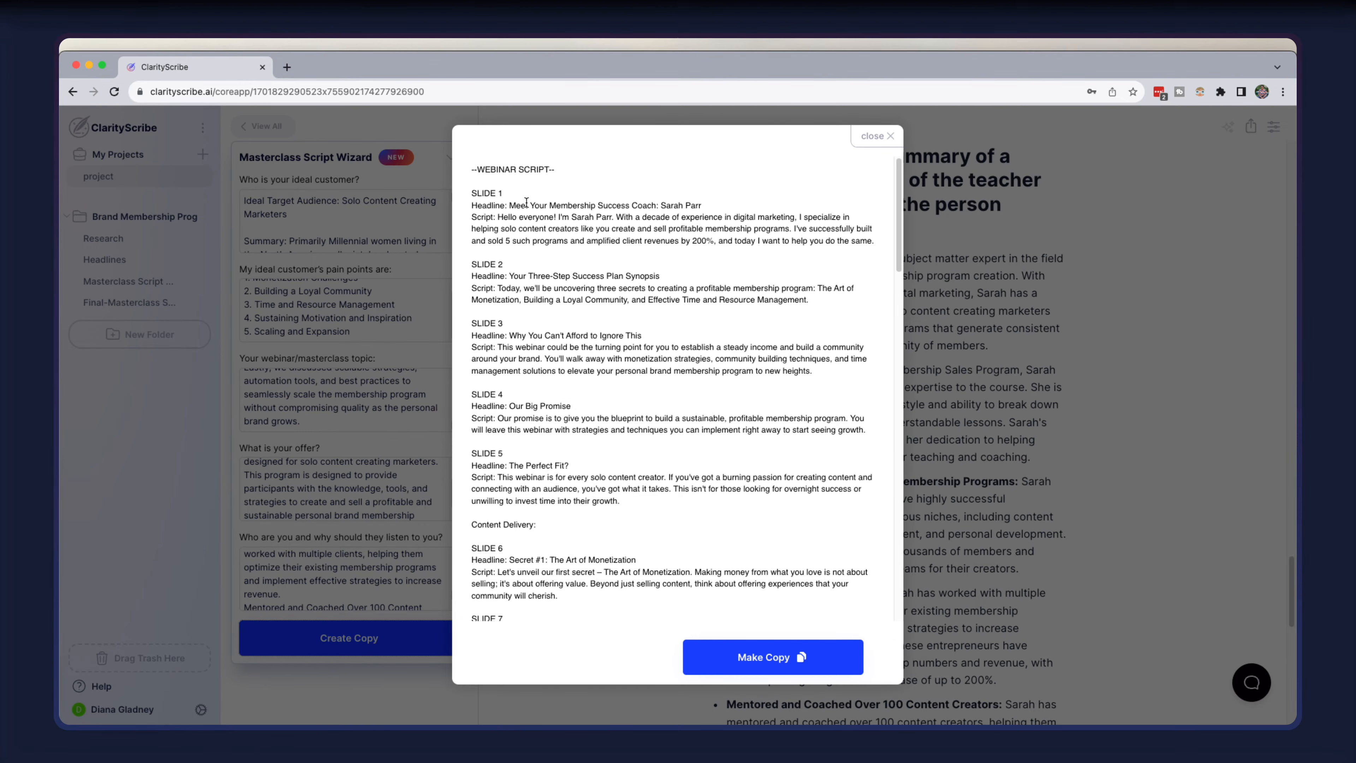
Read the generated webinar script from the coach introduction on slide 1 through the Value Beyond Content slide
scroll(524, 202, "down", 1)
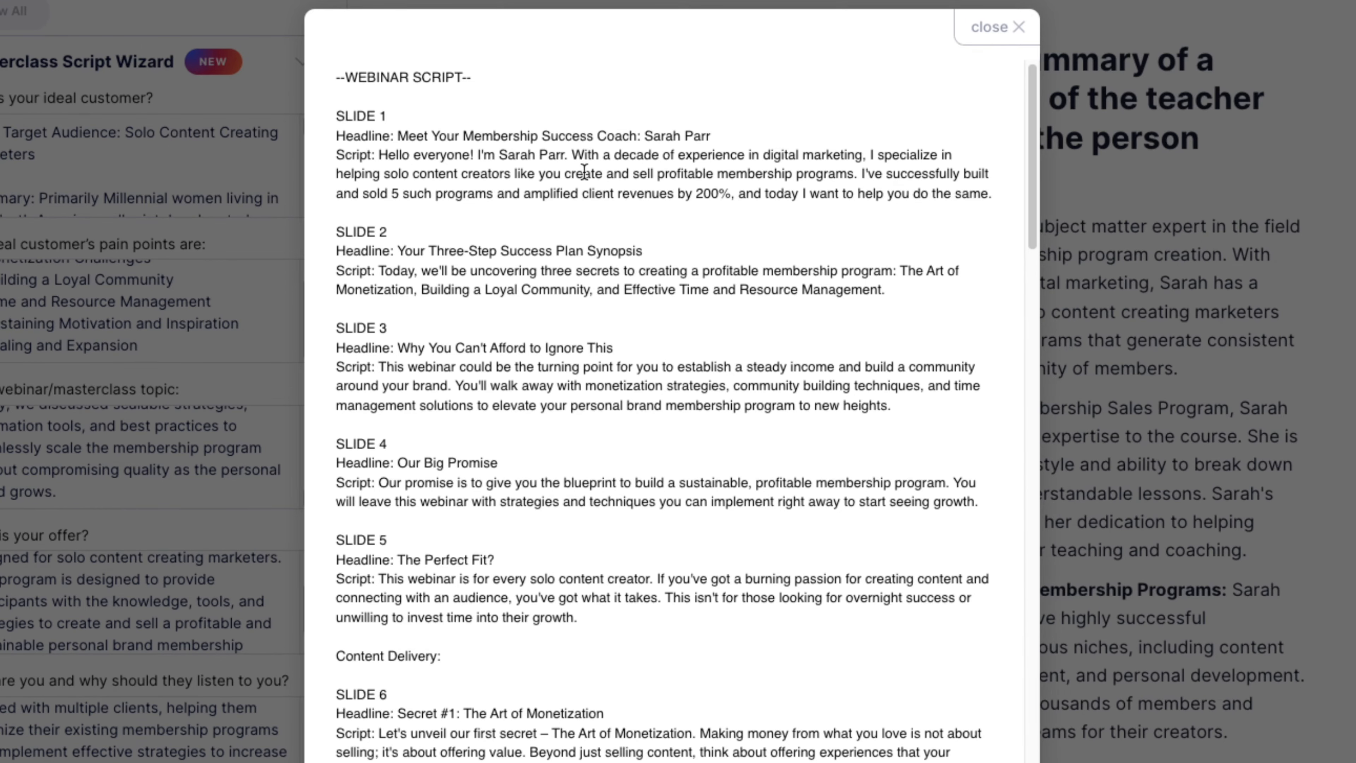
scroll(584, 179, "down", 1)
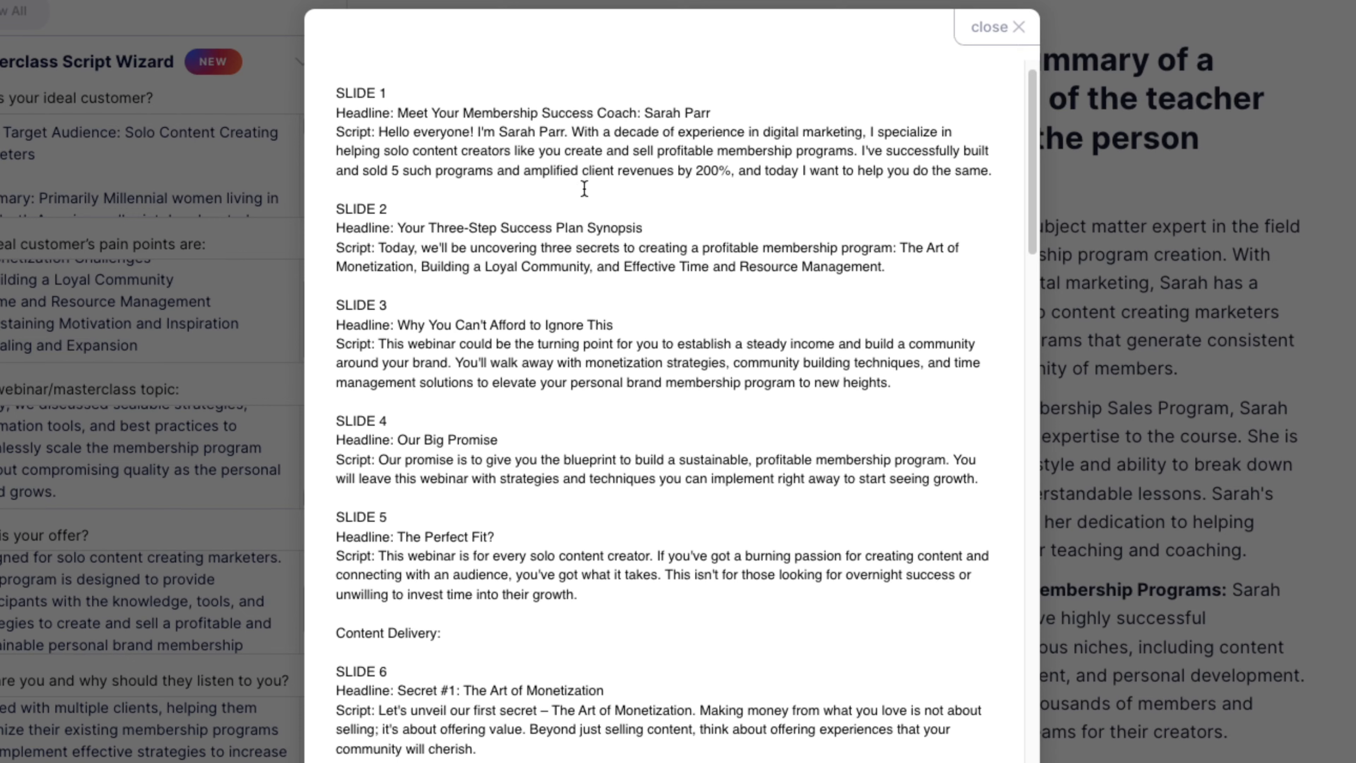
scroll(584, 186, "up", 1)
scroll(455, 544, "down", 5)
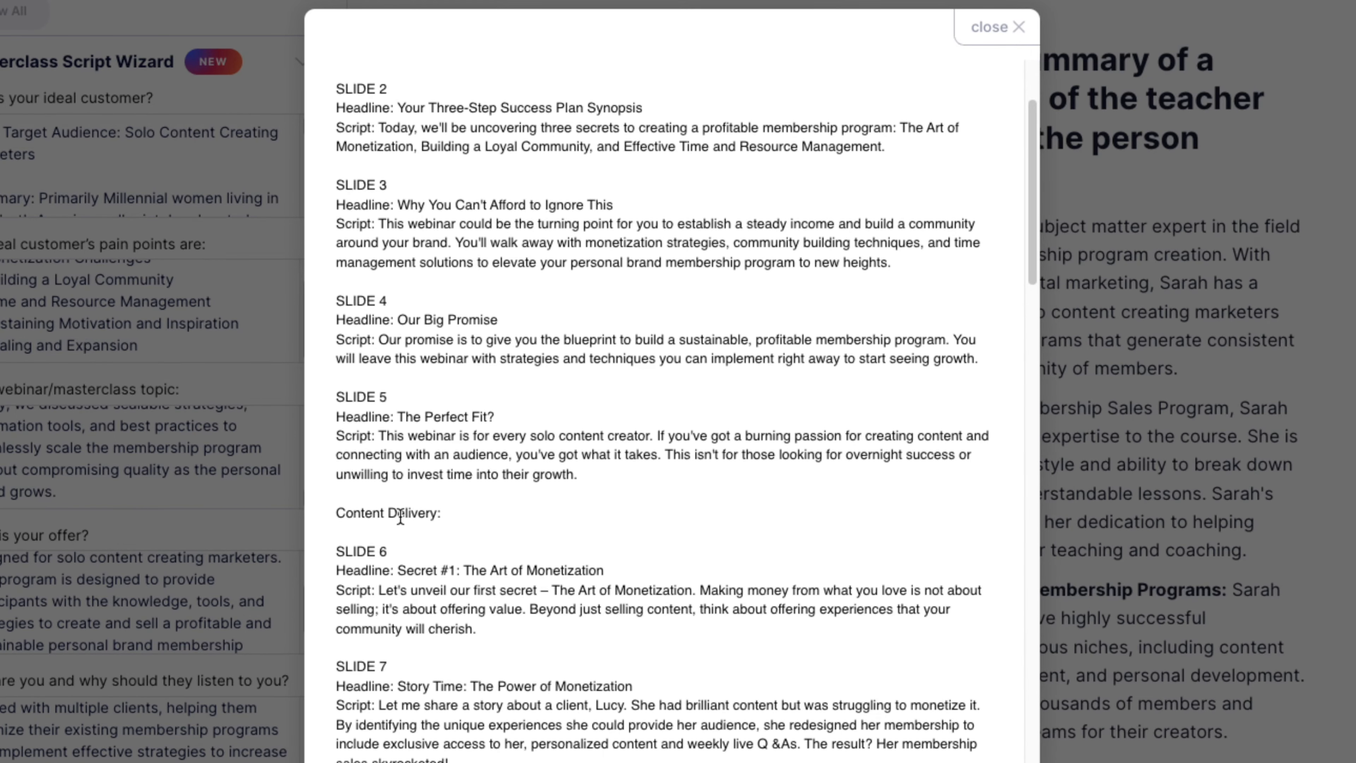
scroll(402, 518, "down", 2)
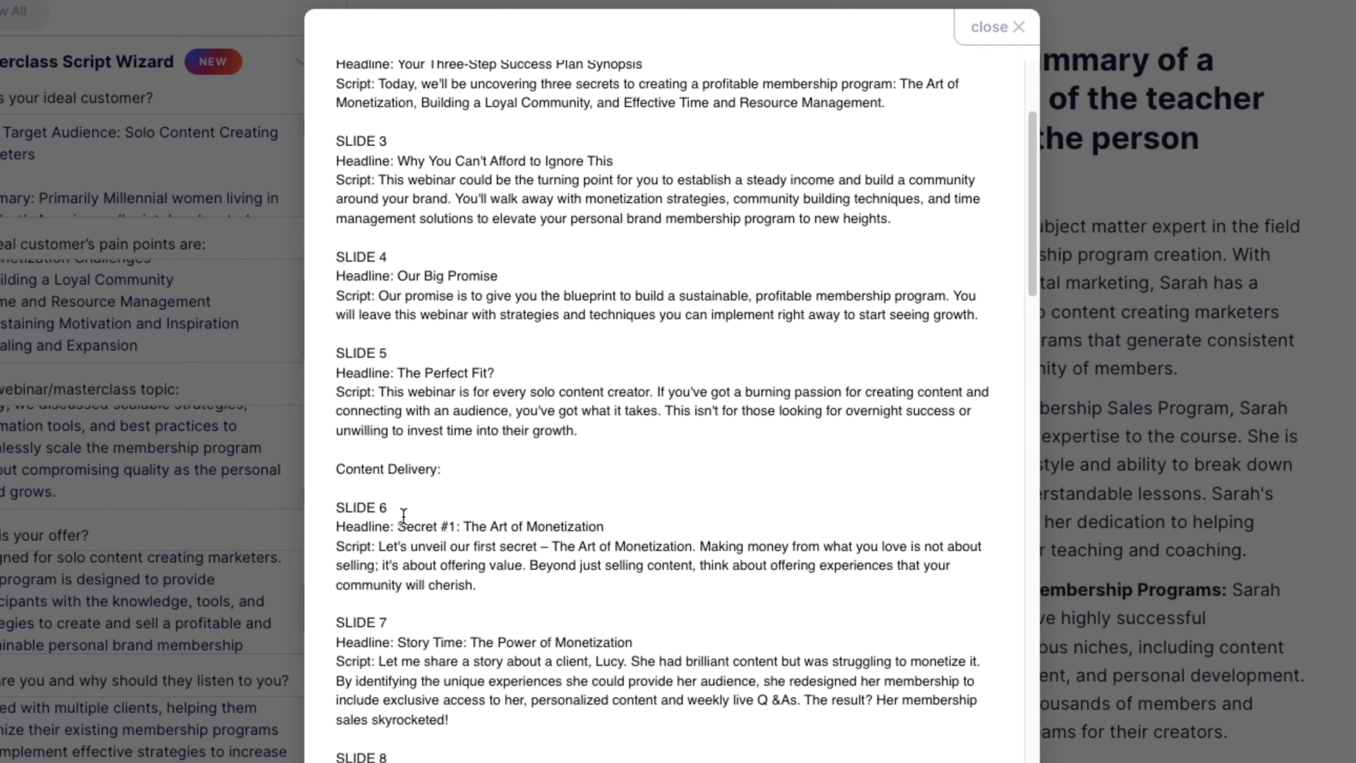
scroll(419, 522, "down", 2)
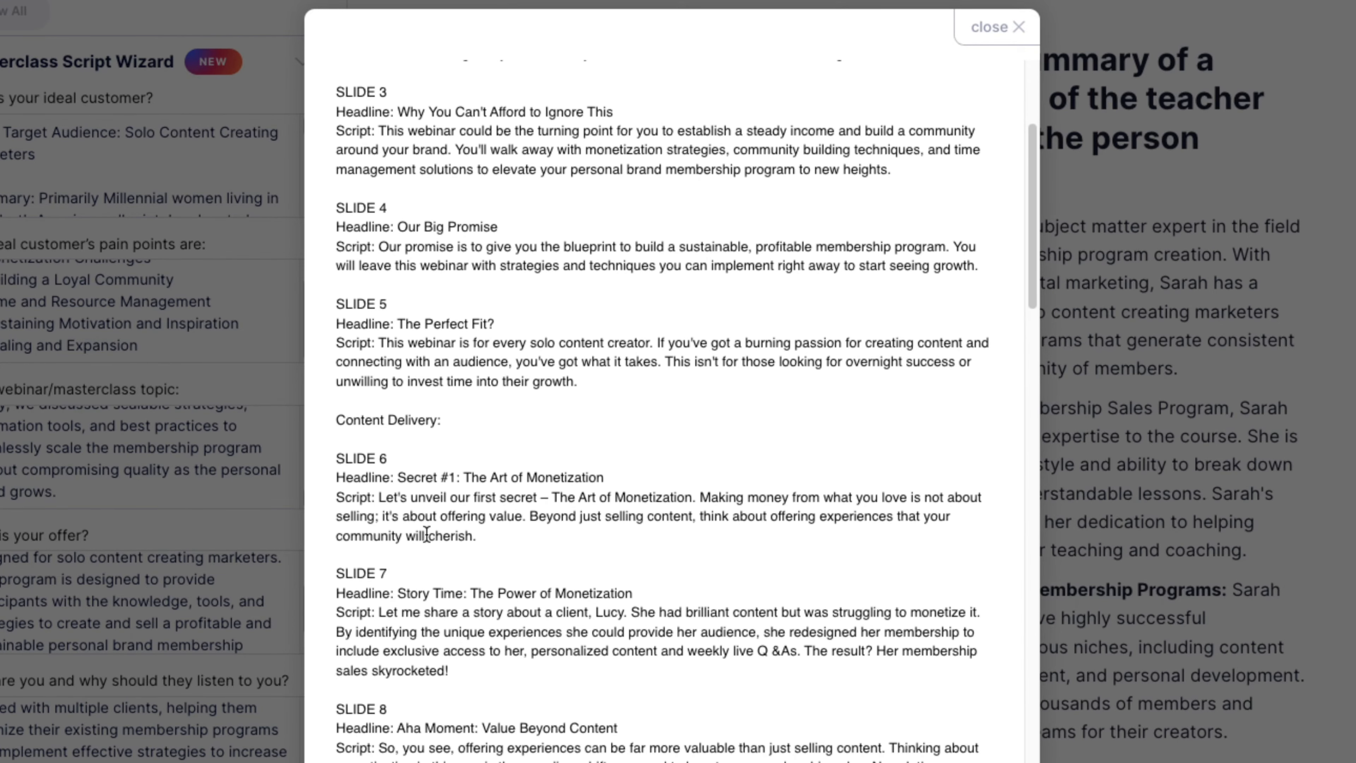
scroll(426, 536, "down", 4)
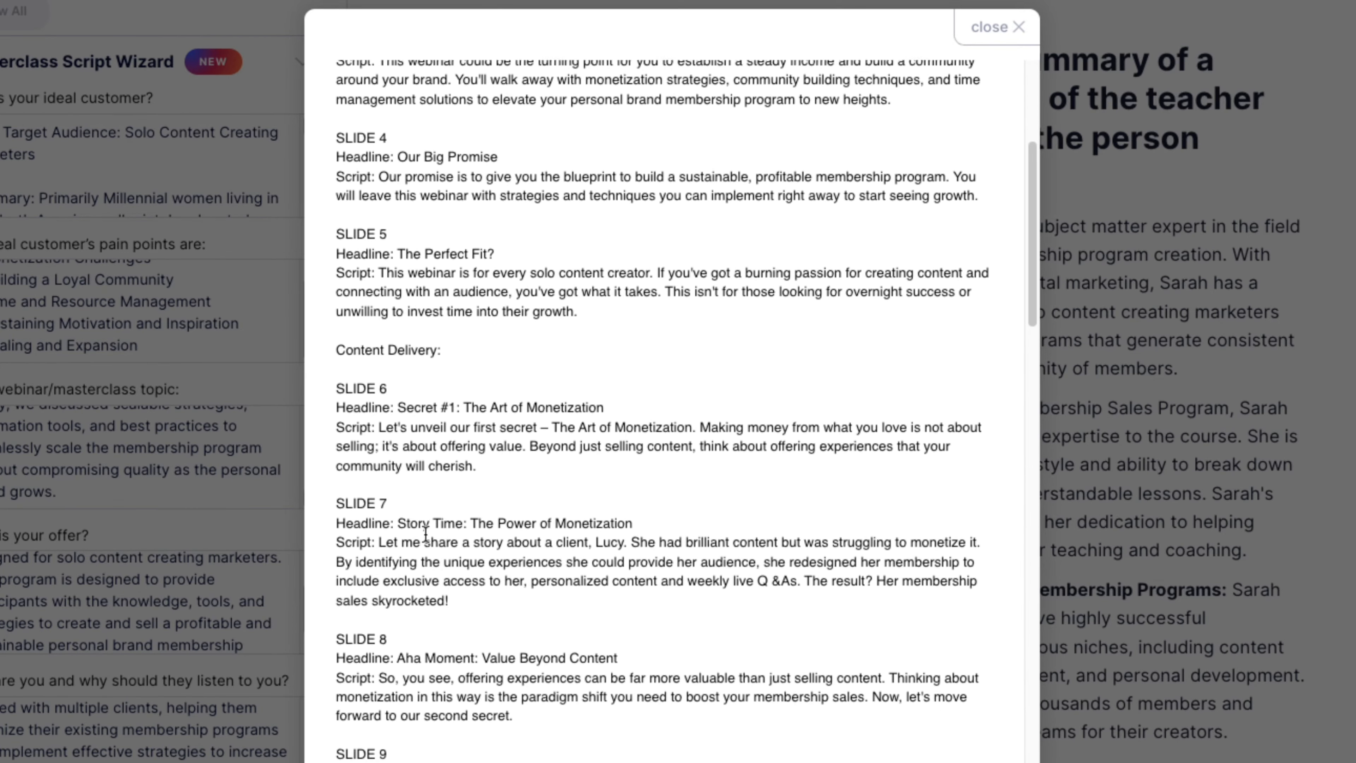
scroll(427, 537, "down", 2)
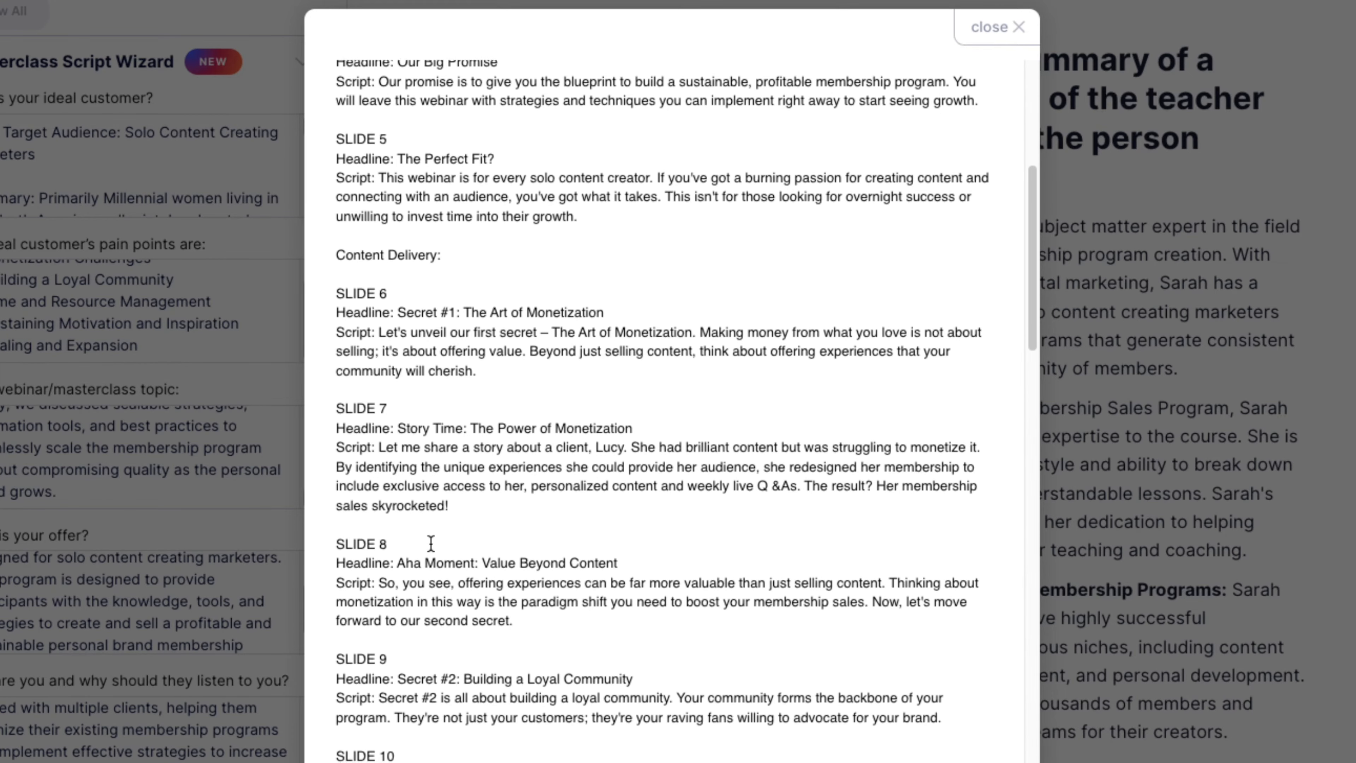
scroll(431, 543, "down", 1)
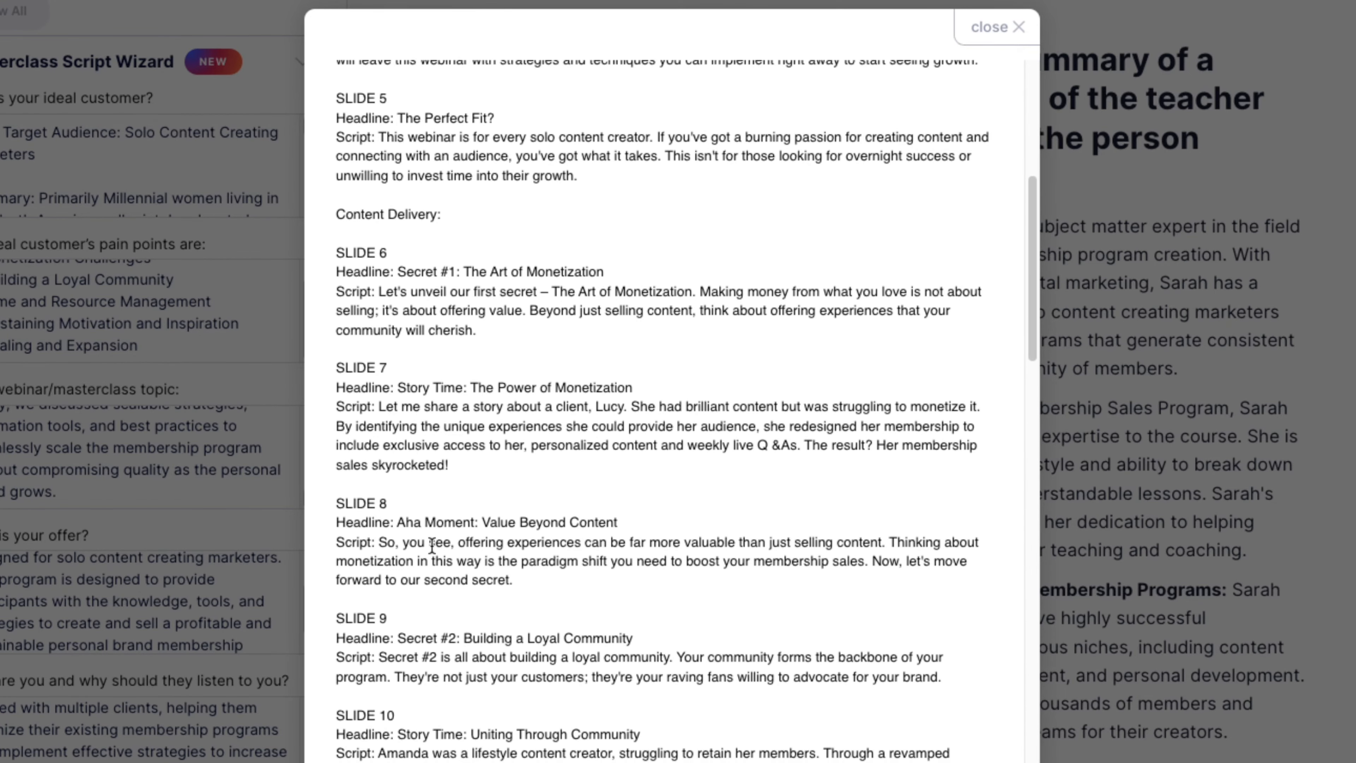
scroll(431, 546, "down", 1)
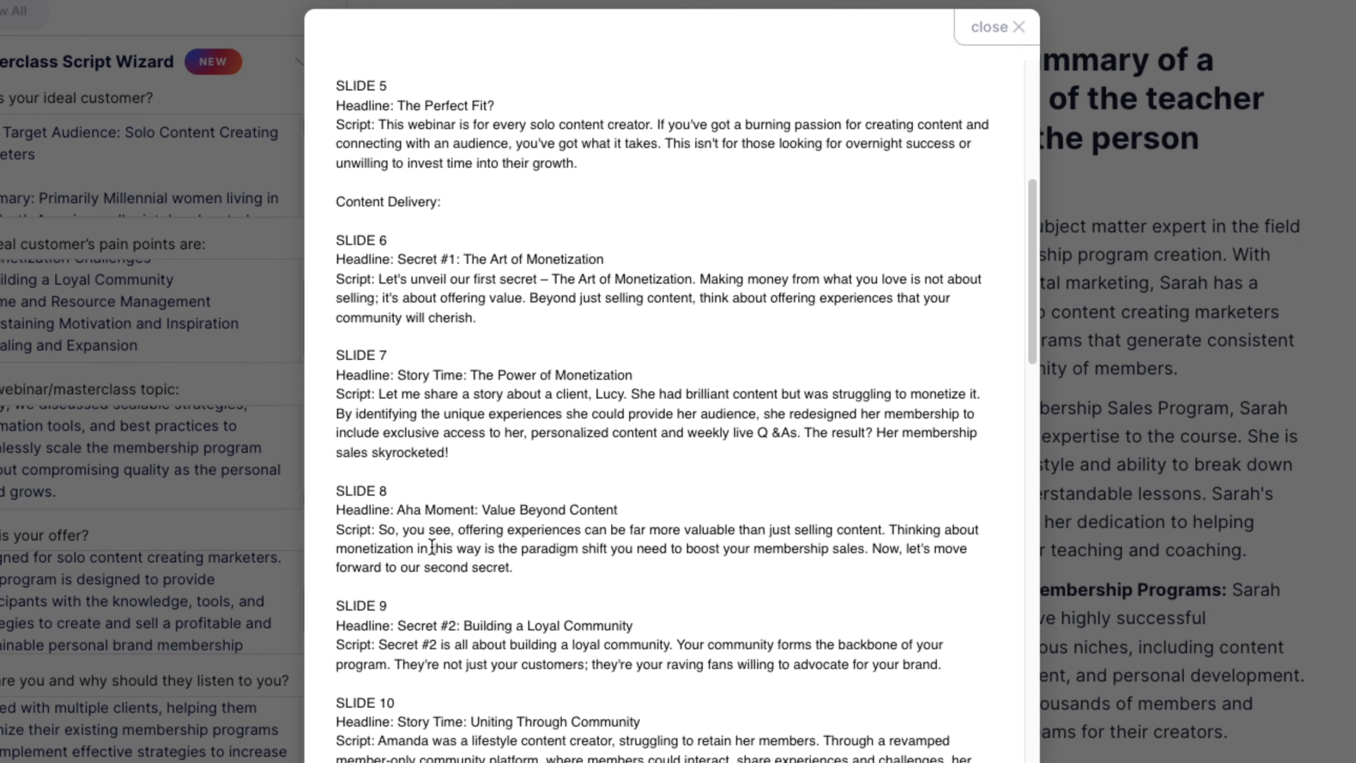
Read the script's Secret #2 and Secret #3 slides through the Introducing: The Membership Sales Program slide
left_click(607, 396)
scroll(700, 442, "down", 3)
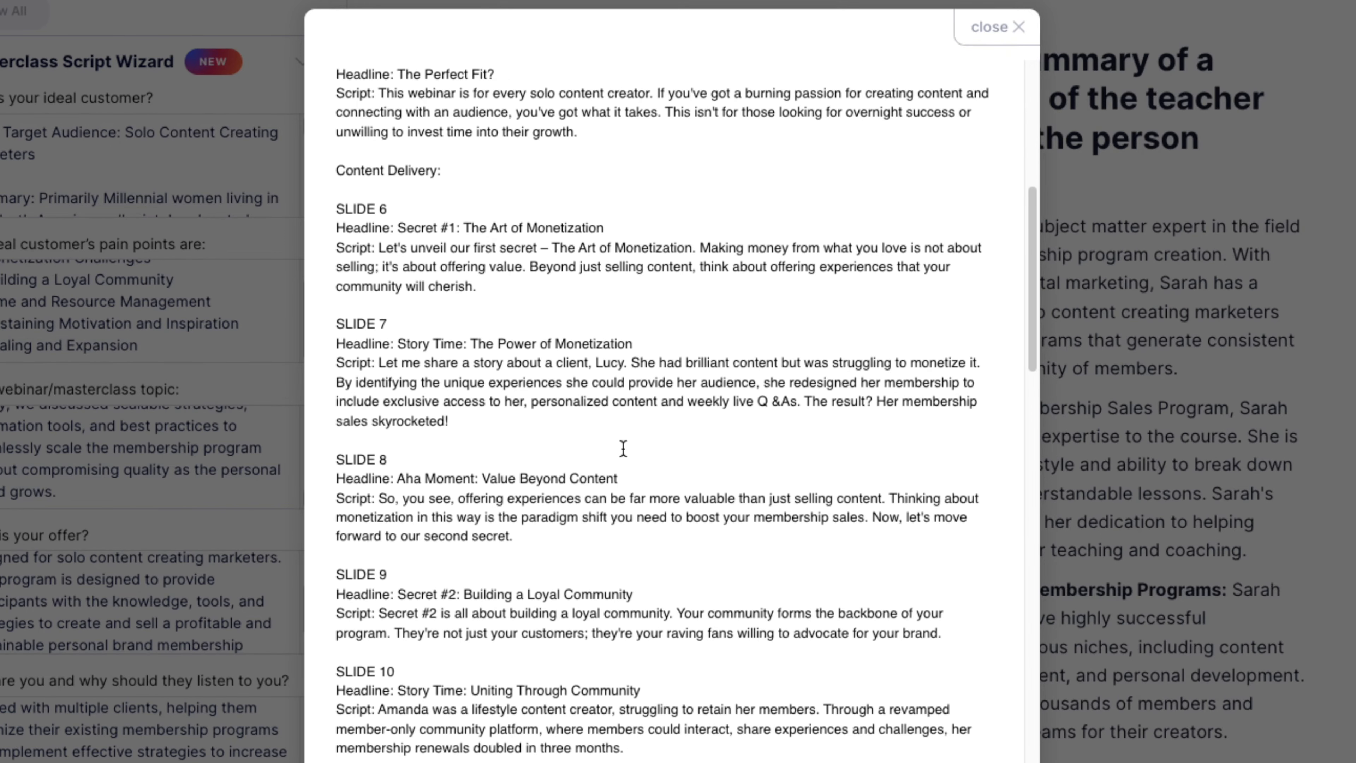
scroll(623, 448, "down", 8)
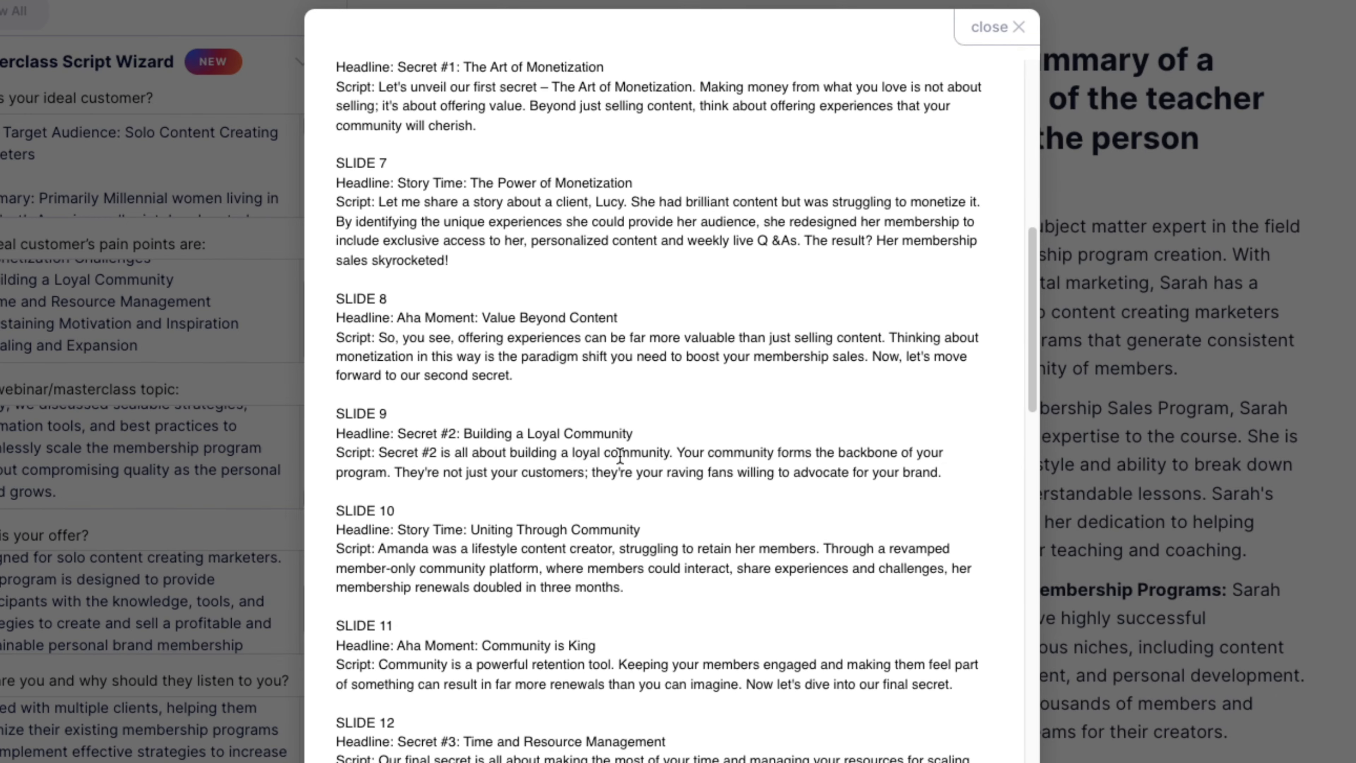
scroll(620, 455, "down", 11)
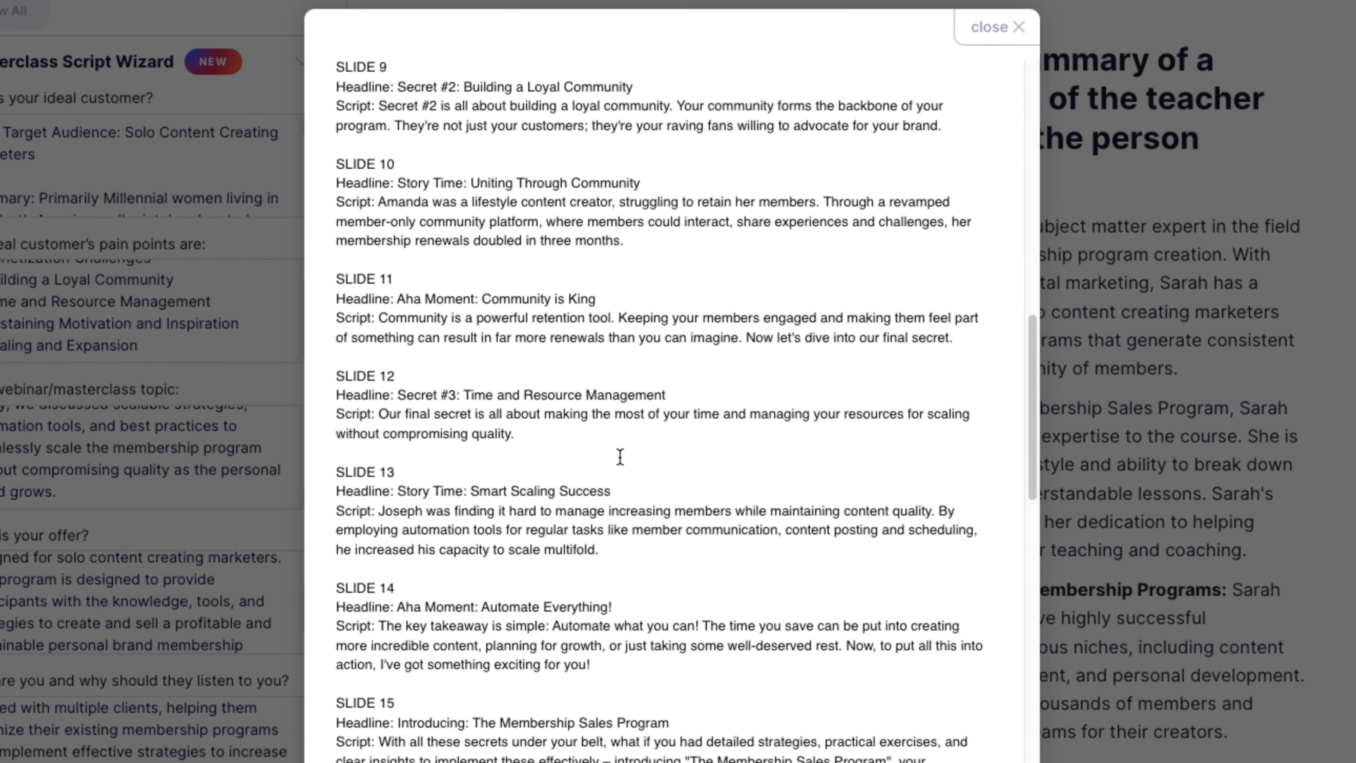
scroll(621, 458, "down", 10)
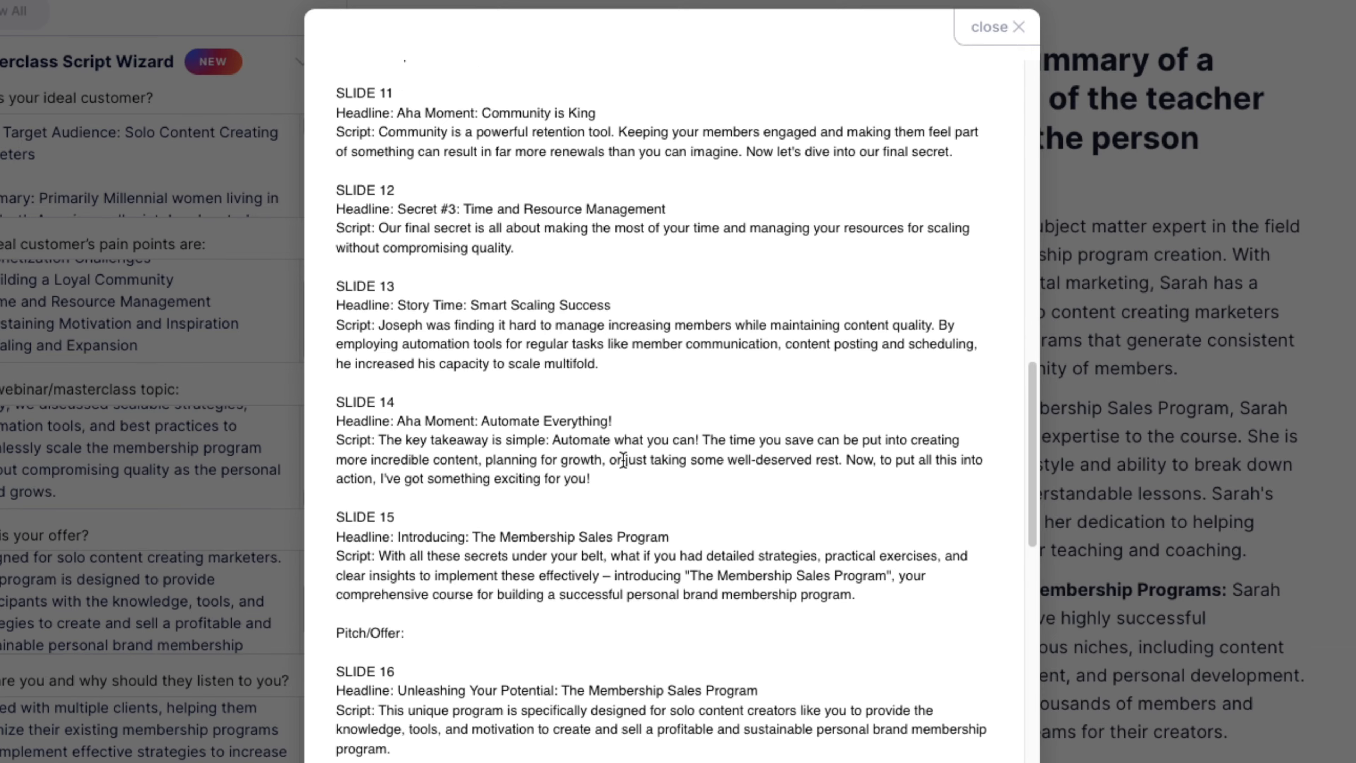
scroll(623, 462, "down", 3)
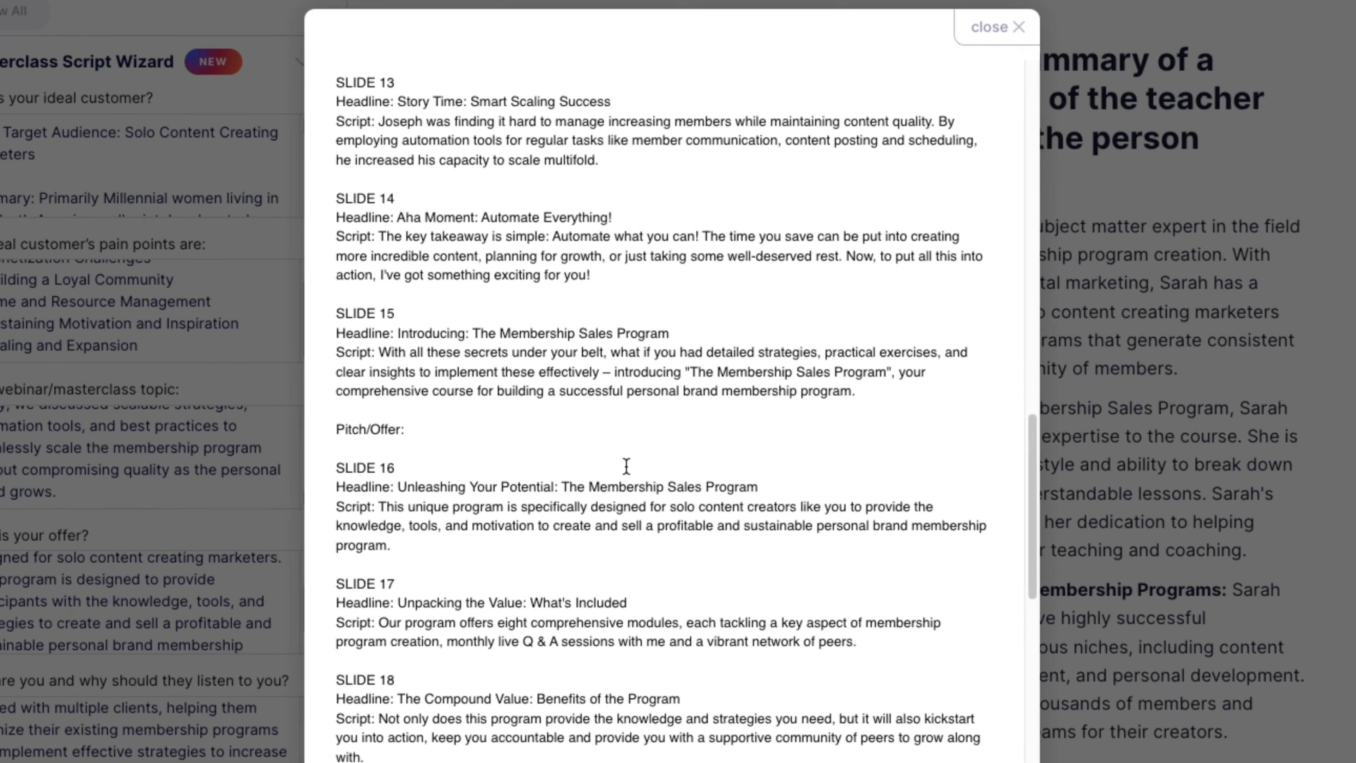
Highlight the Pitch/Offer heading and read the offer slides through the closing Q&A slide
scroll(625, 469, "down", 1)
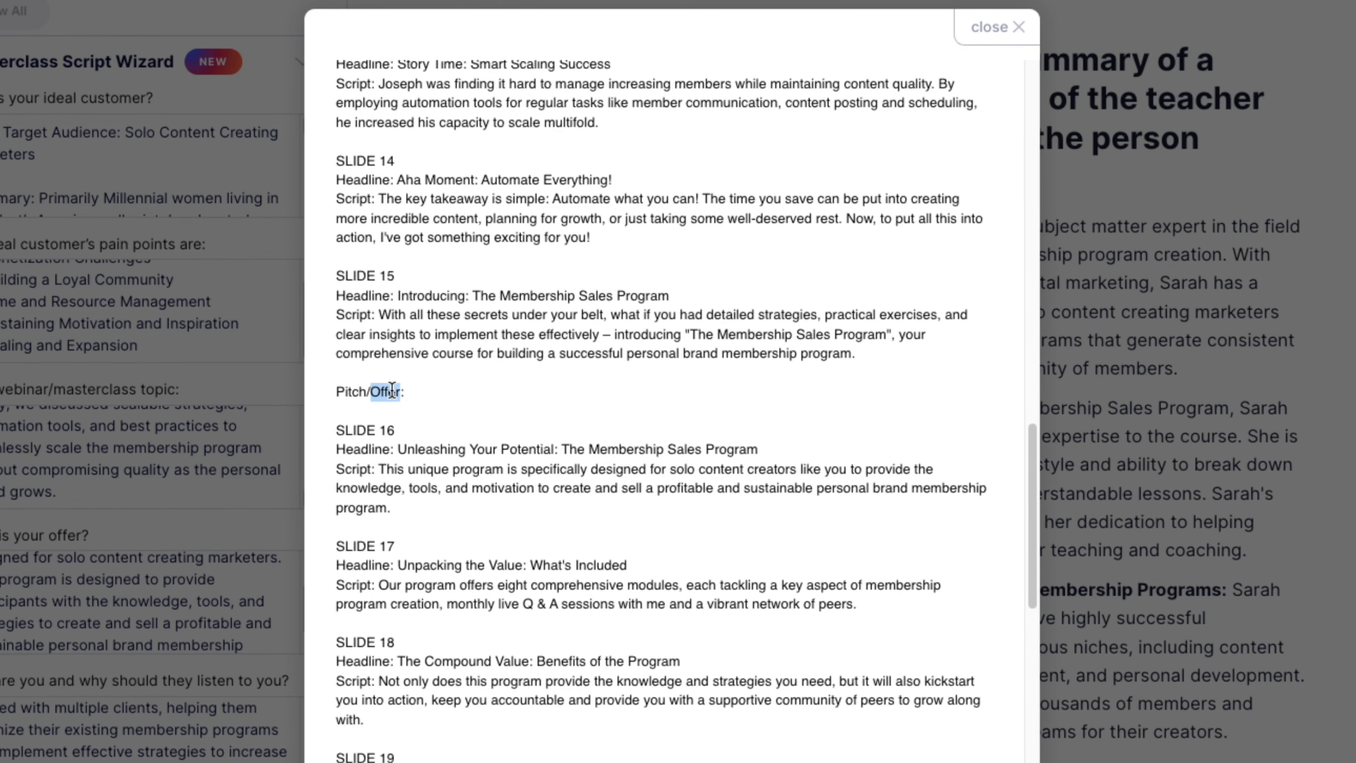
scroll(411, 390, "down", 2)
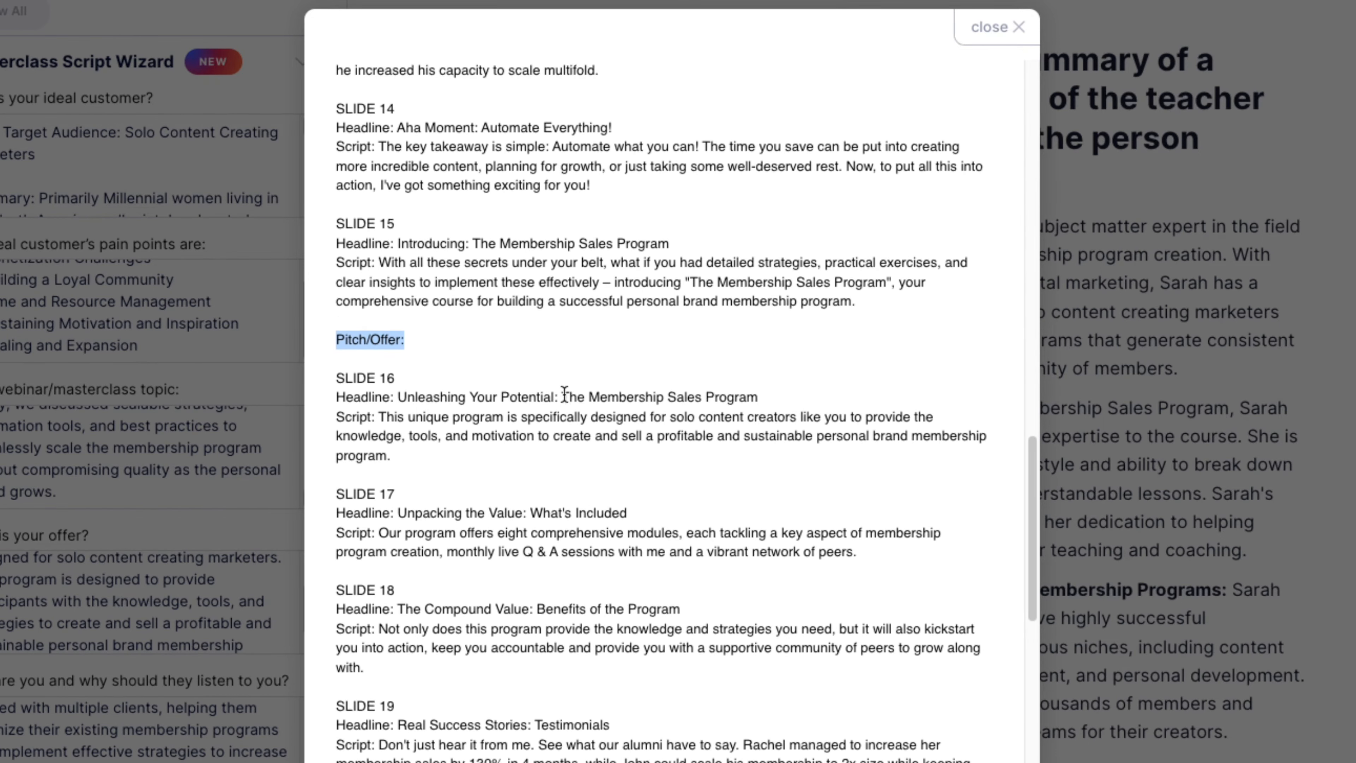
scroll(566, 399, "down", 3)
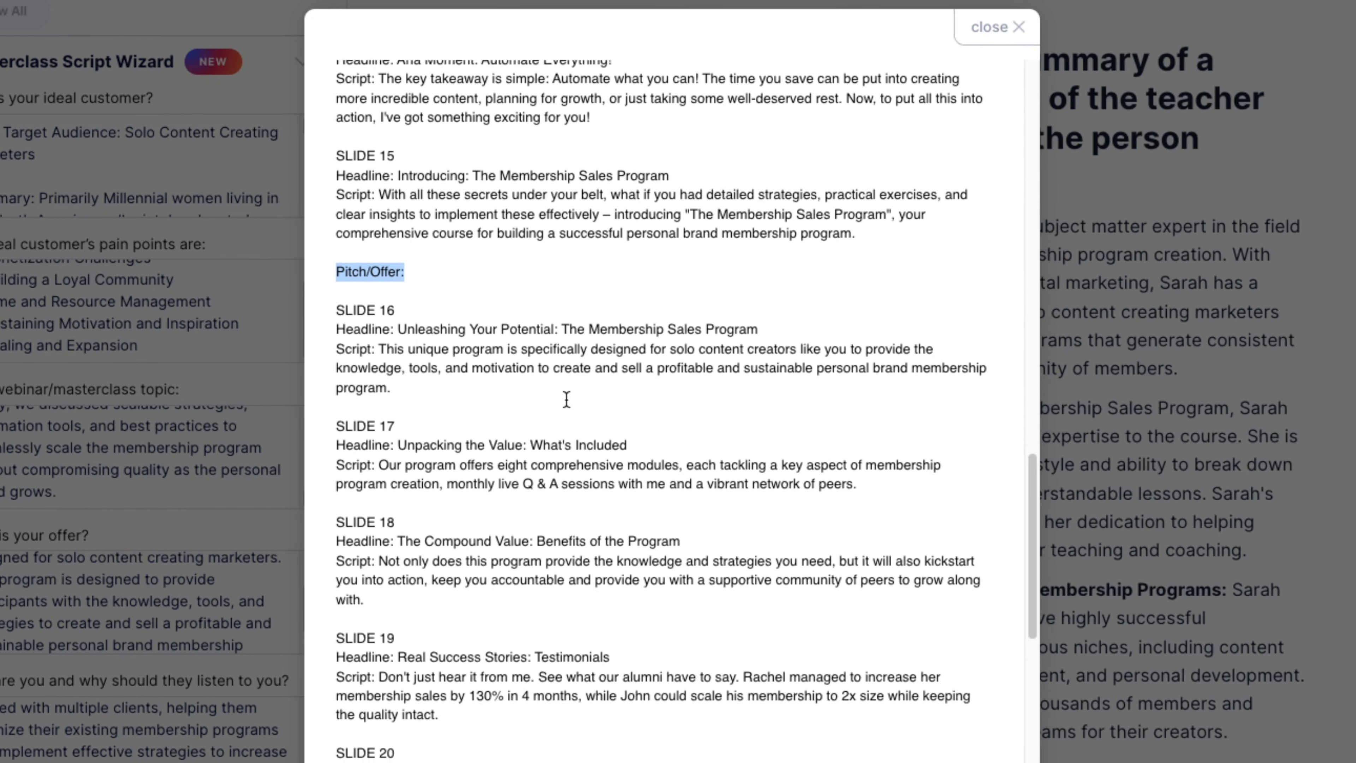
scroll(566, 398, "down", 8)
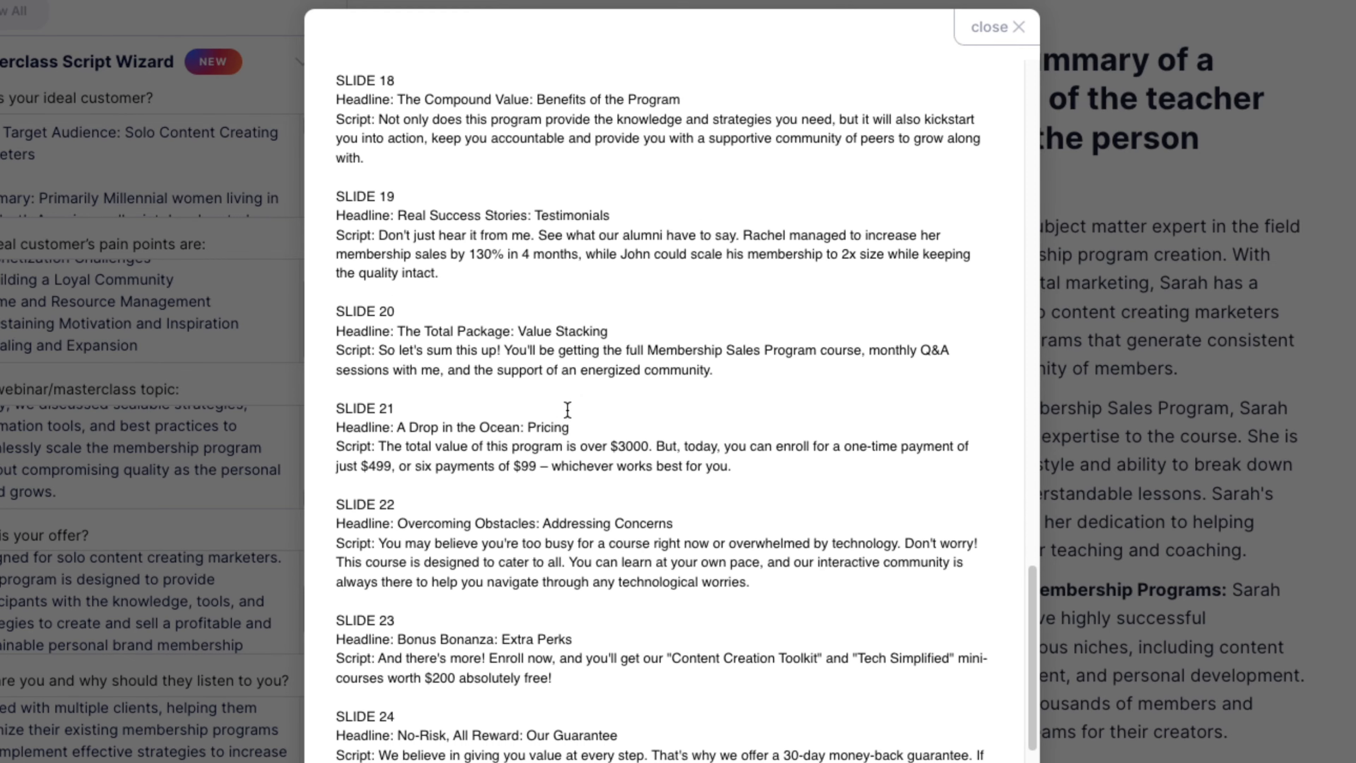
scroll(577, 415, "down", 5)
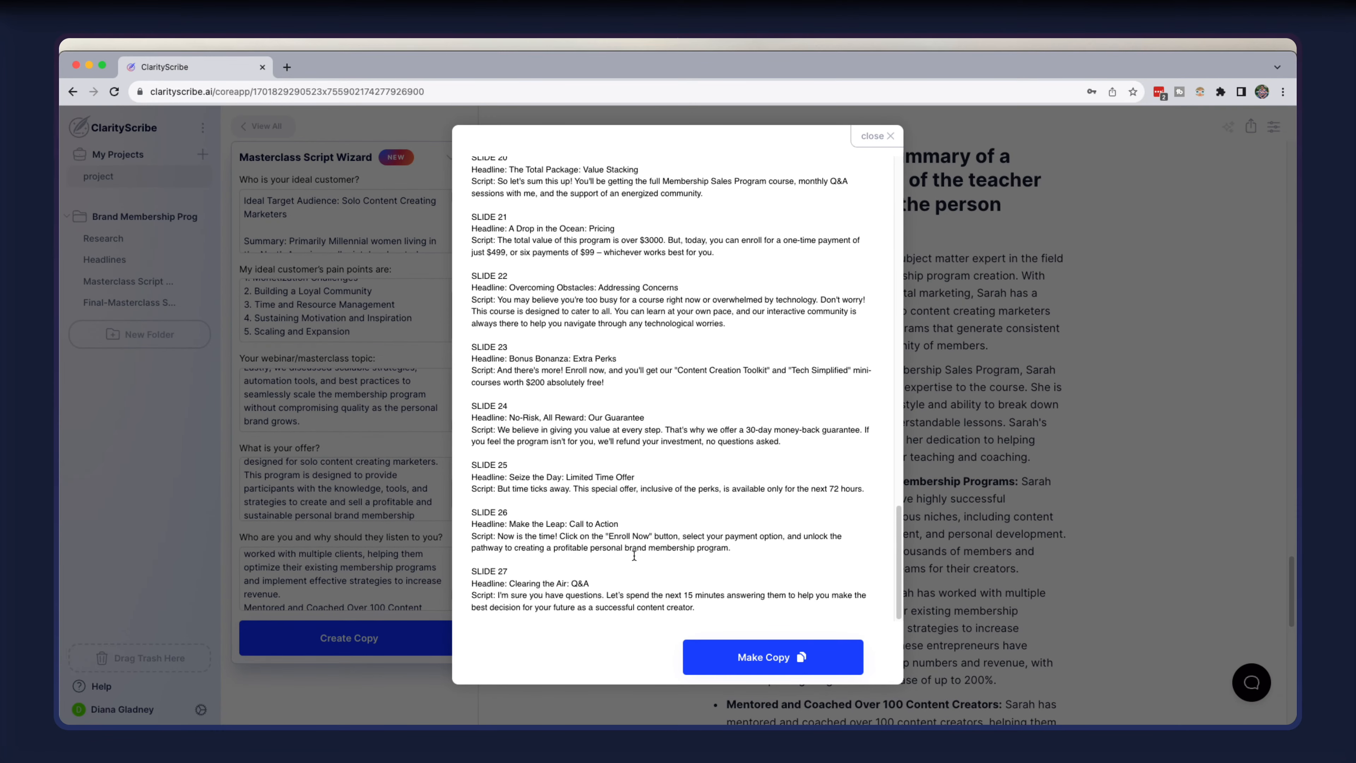
Highlight the text of the Clearing the Air: Q&A slide, and look back over the offer slides
scroll(621, 539, "up", 1)
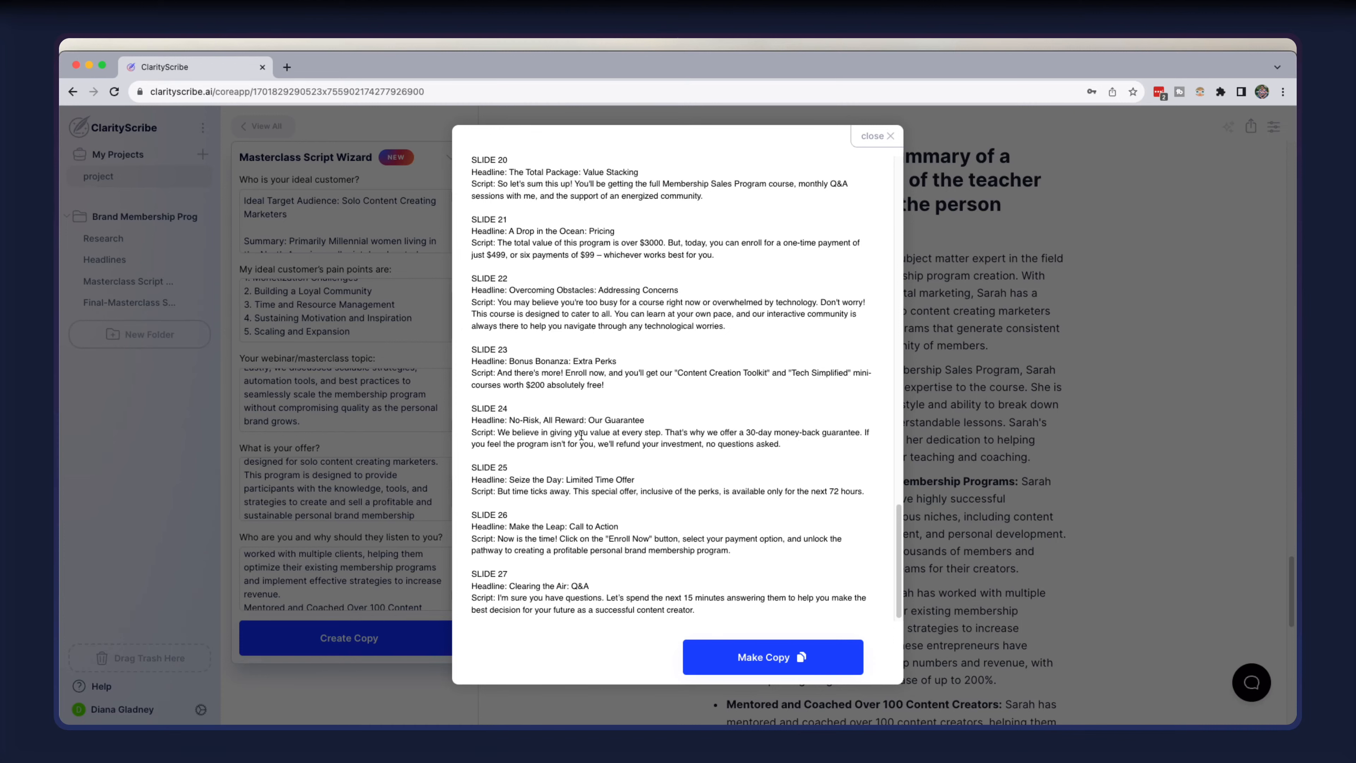
left_click_drag(526, 589, 654, 607)
left_click(685, 602)
scroll(632, 477, "up", 15)
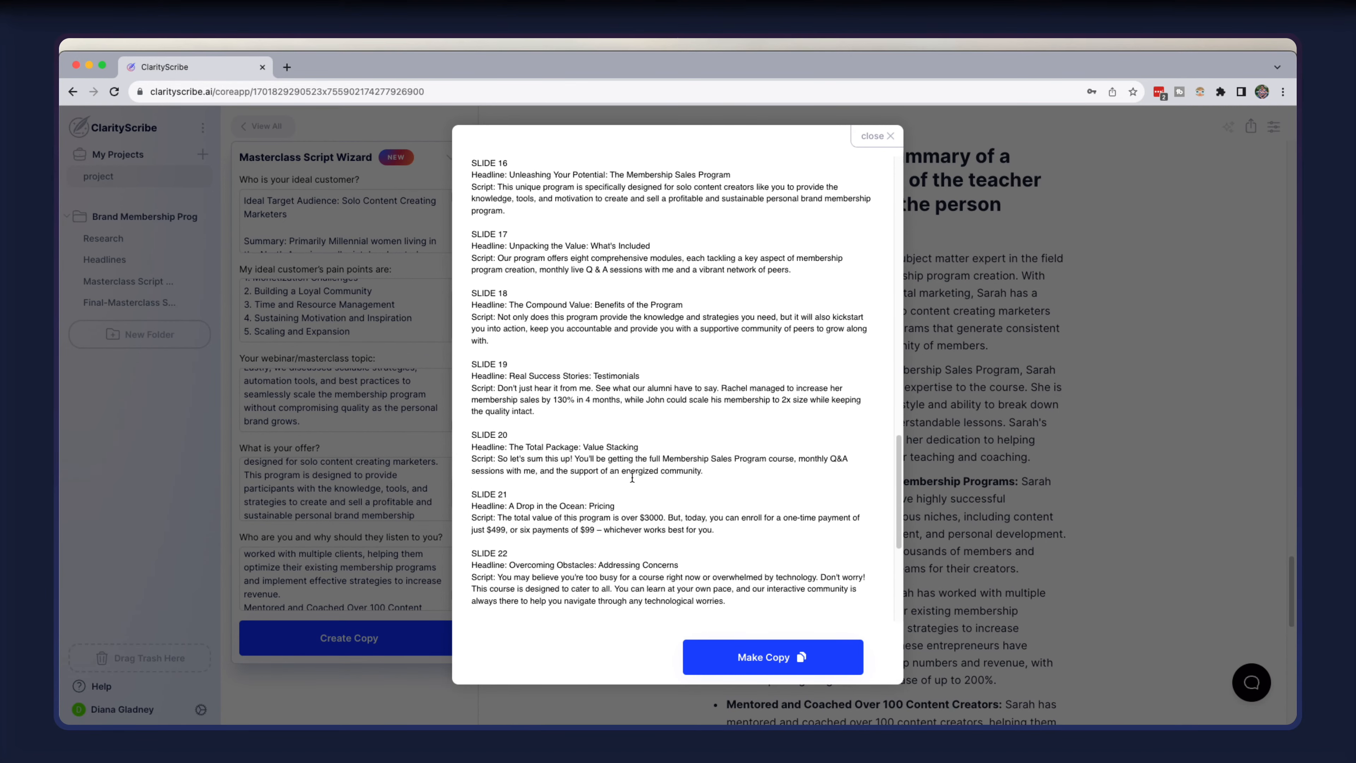
scroll(631, 477, "up", 5)
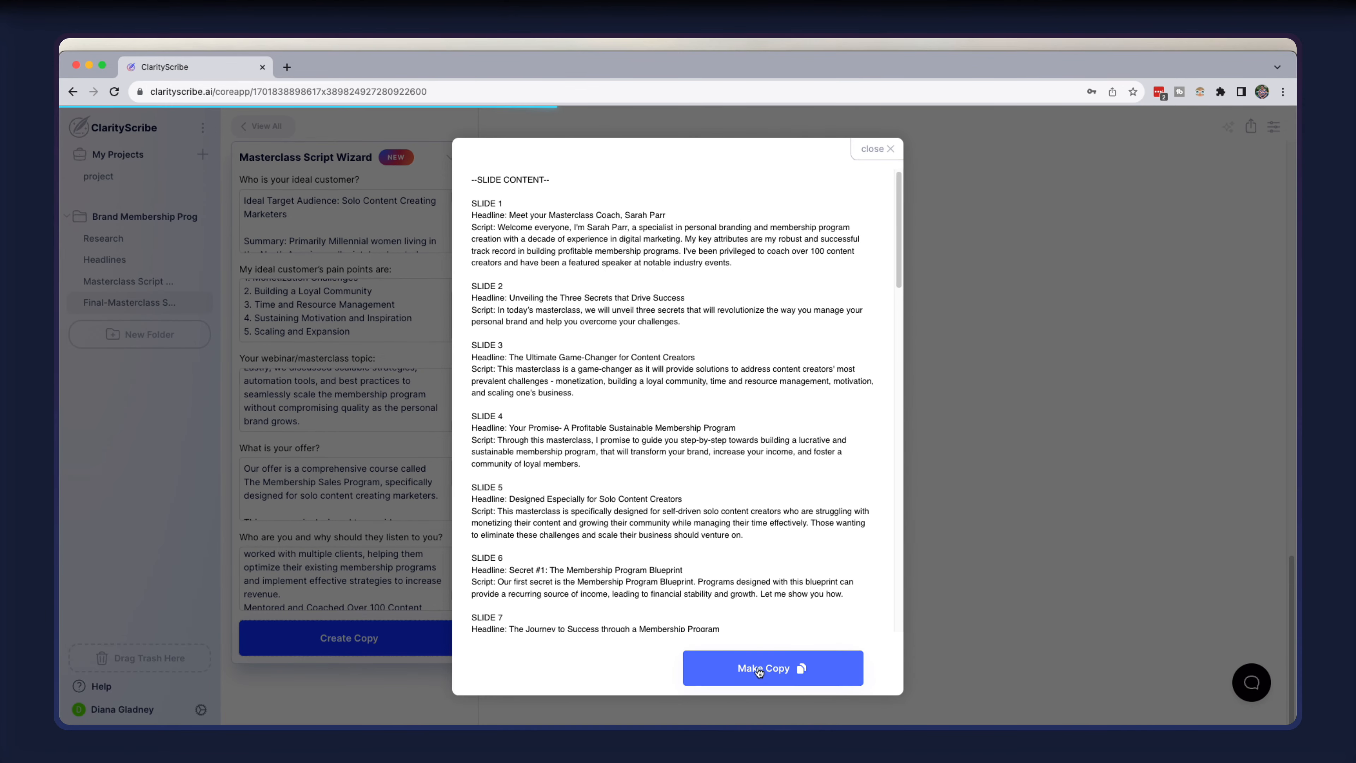
Skim the new SLIDE CONTENT script and copy all of its text from the heading through slide 27
scroll(603, 225, "down", 12)
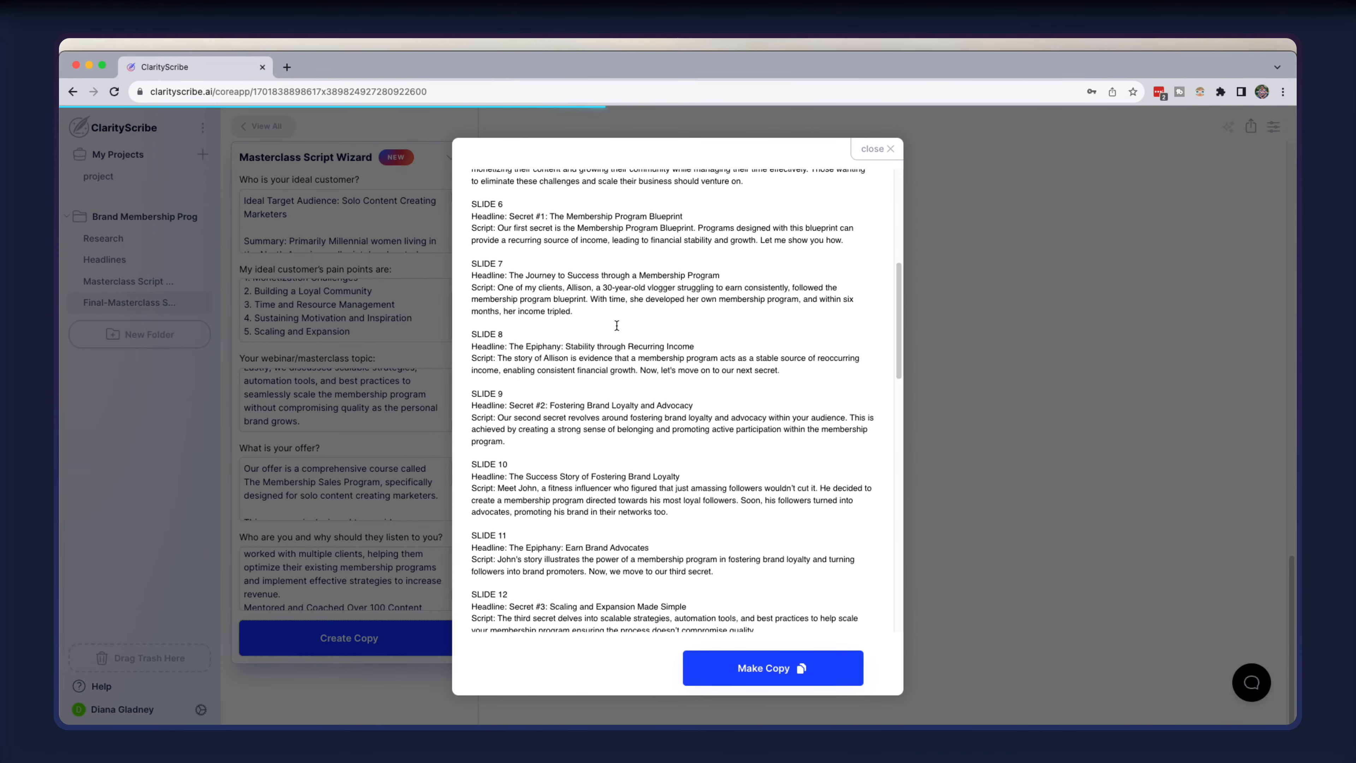
scroll(542, 280, "up", 12)
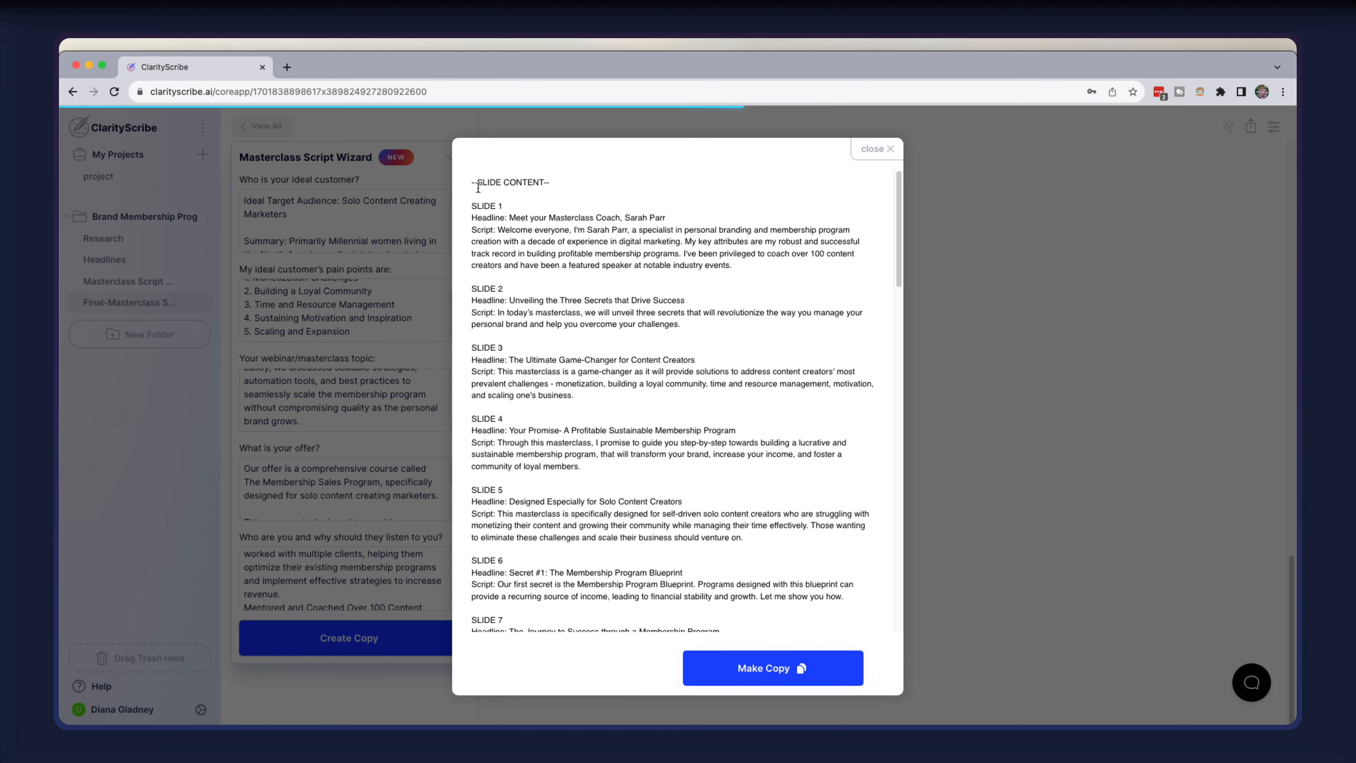
left_click_drag(473, 184, 676, 620)
scroll(685, 234, "down", 15)
right_click(676, 620)
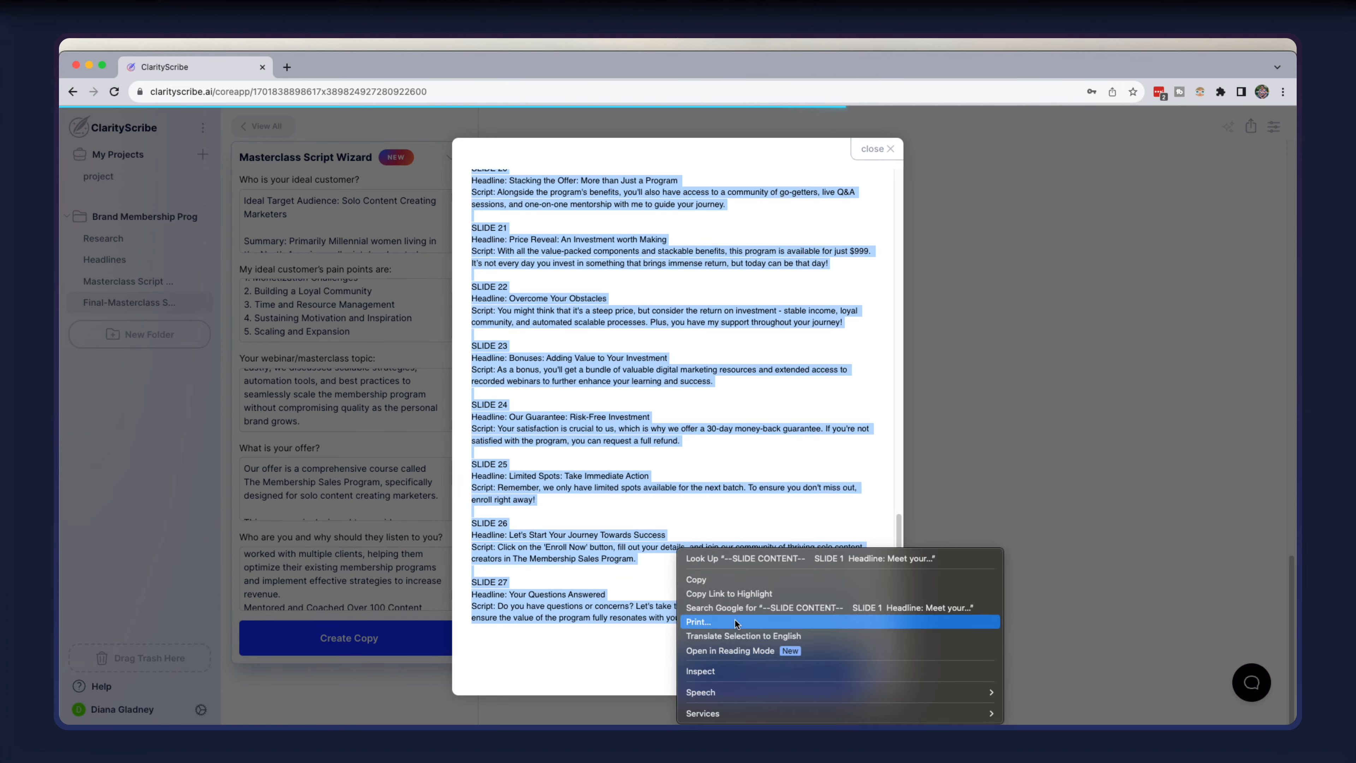
left_click(732, 581)
left_click(947, 382)
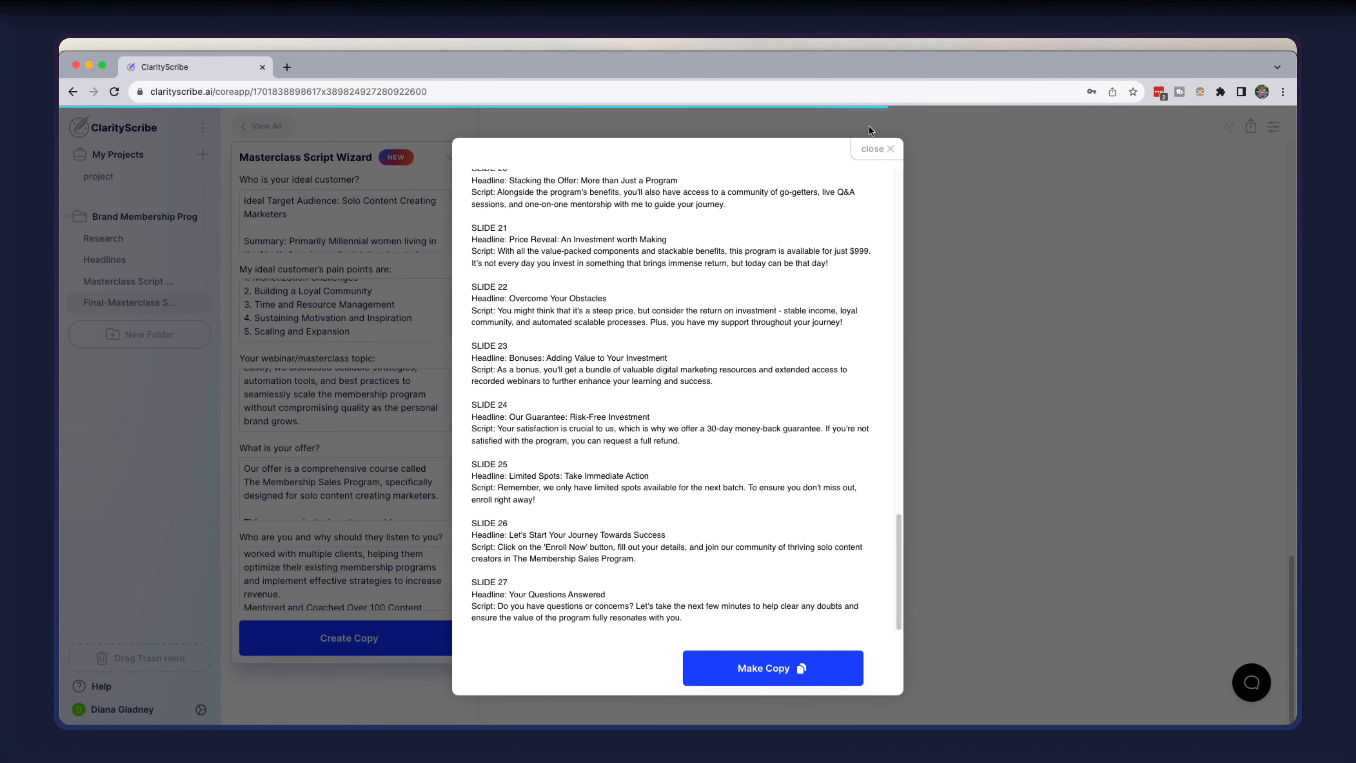
Close the generated script and paste the copied slide content below the divider in the Final-Masterclass project
left_click(876, 148)
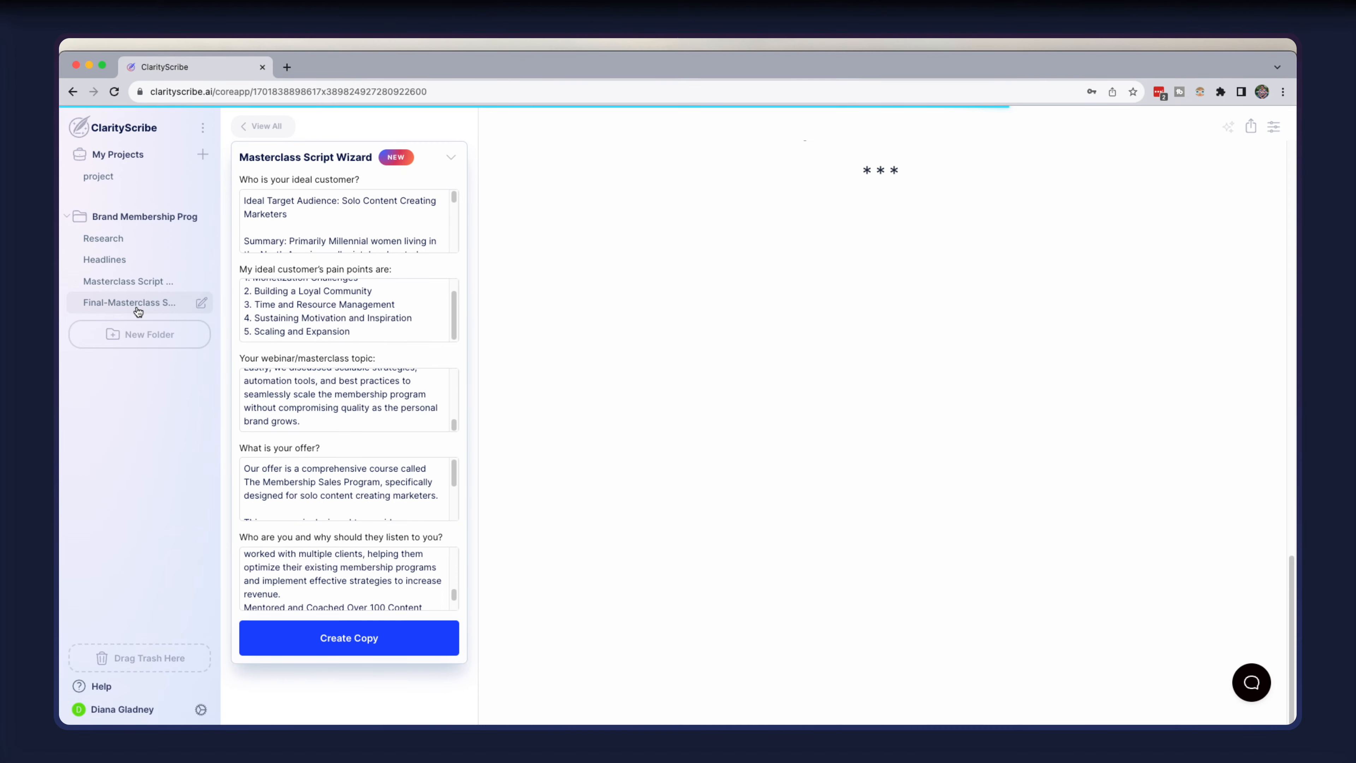
left_click(724, 224)
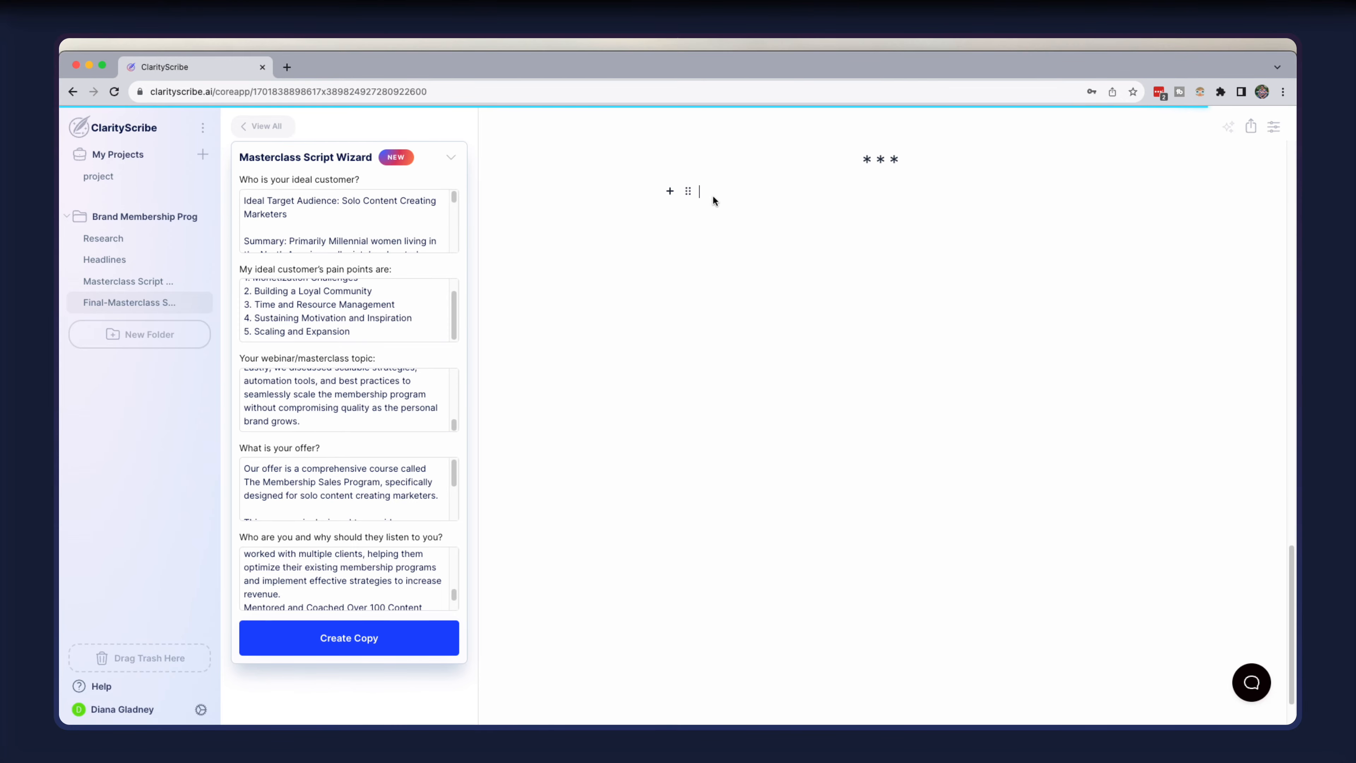
key("super+v")
Review the pasted slides in the document as far as Price Reveal, and return to the SLIDE CONTENT heading
scroll(796, 294, "down", 20)
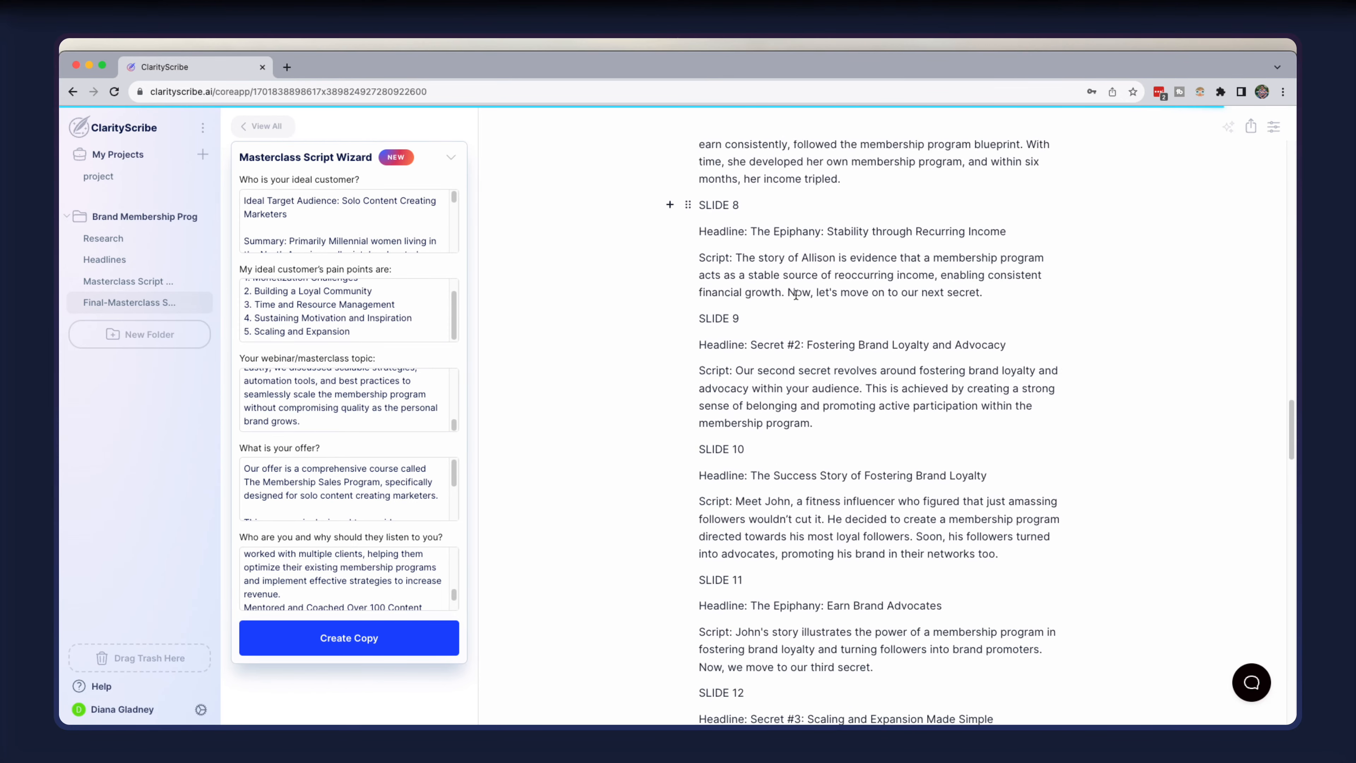
scroll(796, 294, "down", 20)
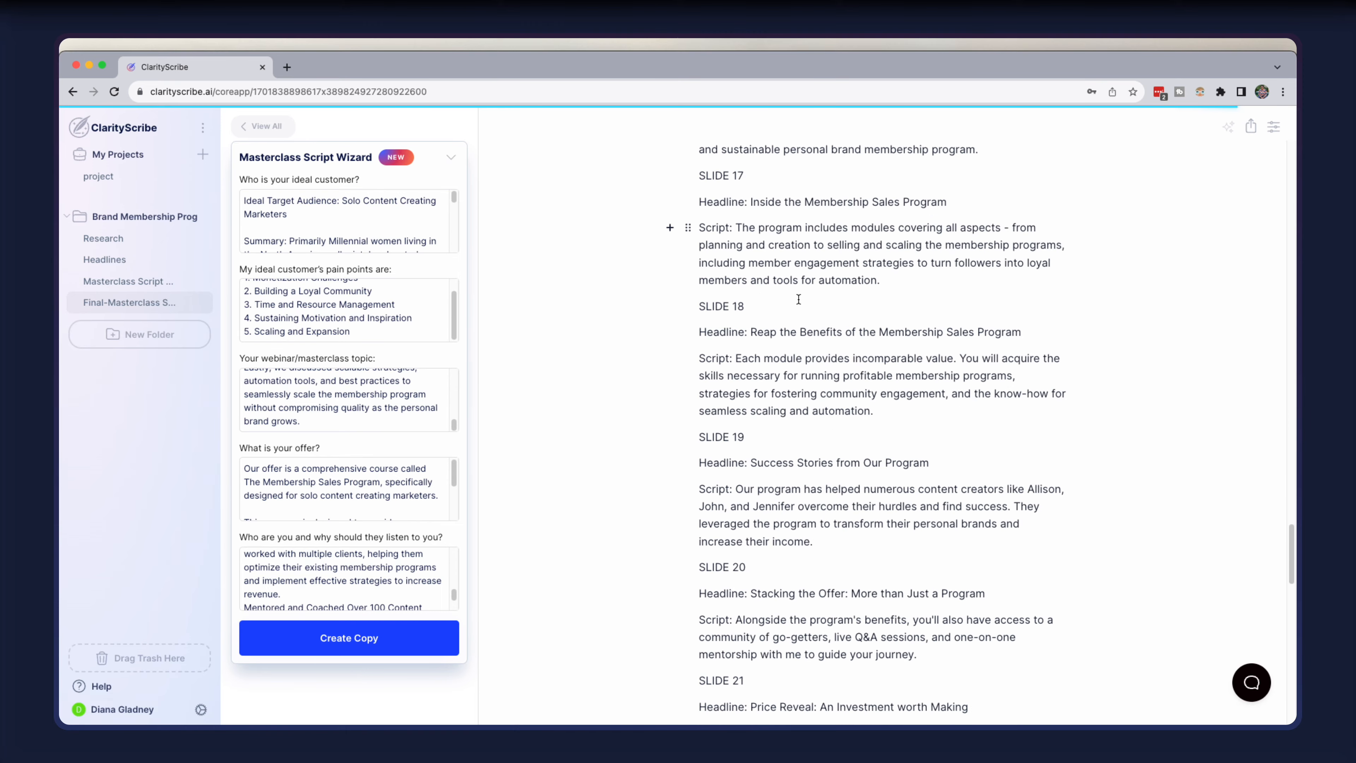
scroll(801, 296, "up", 15)
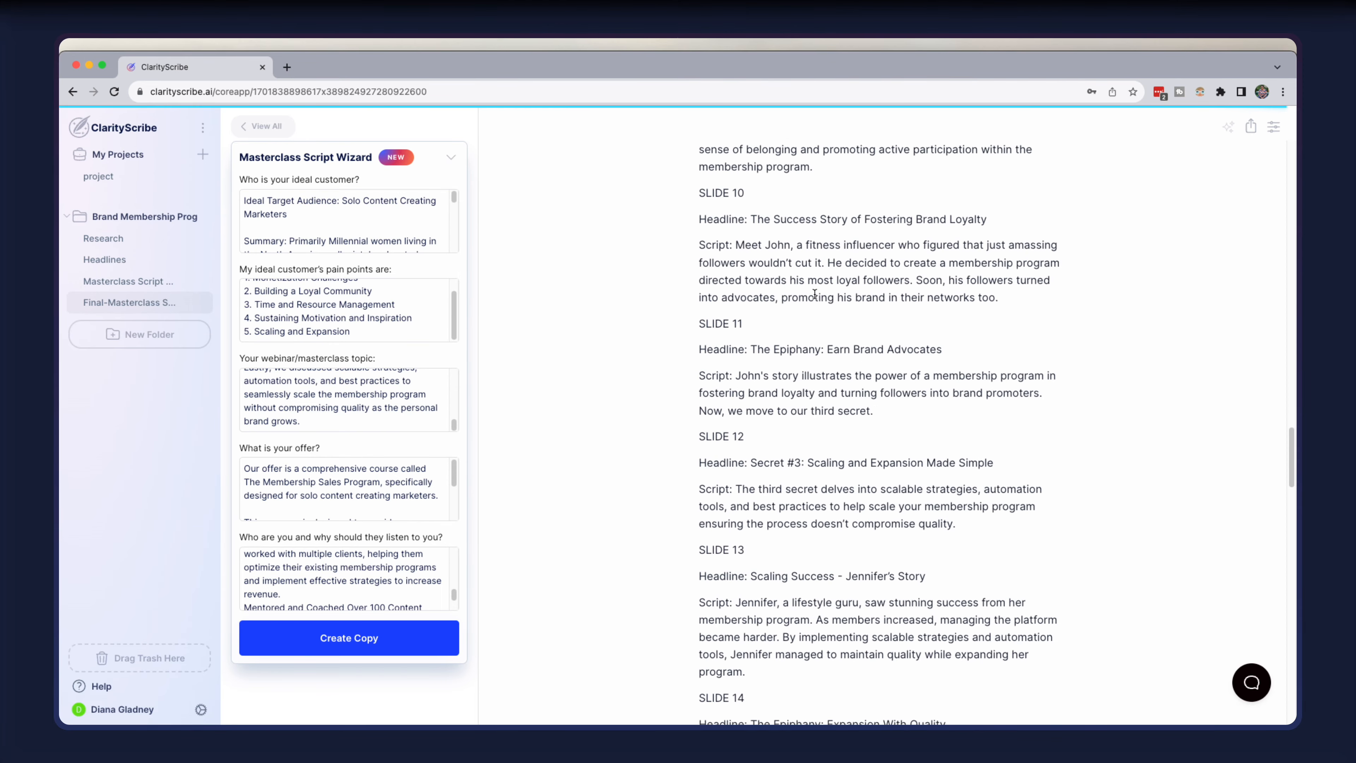
scroll(815, 294, "up", 10)
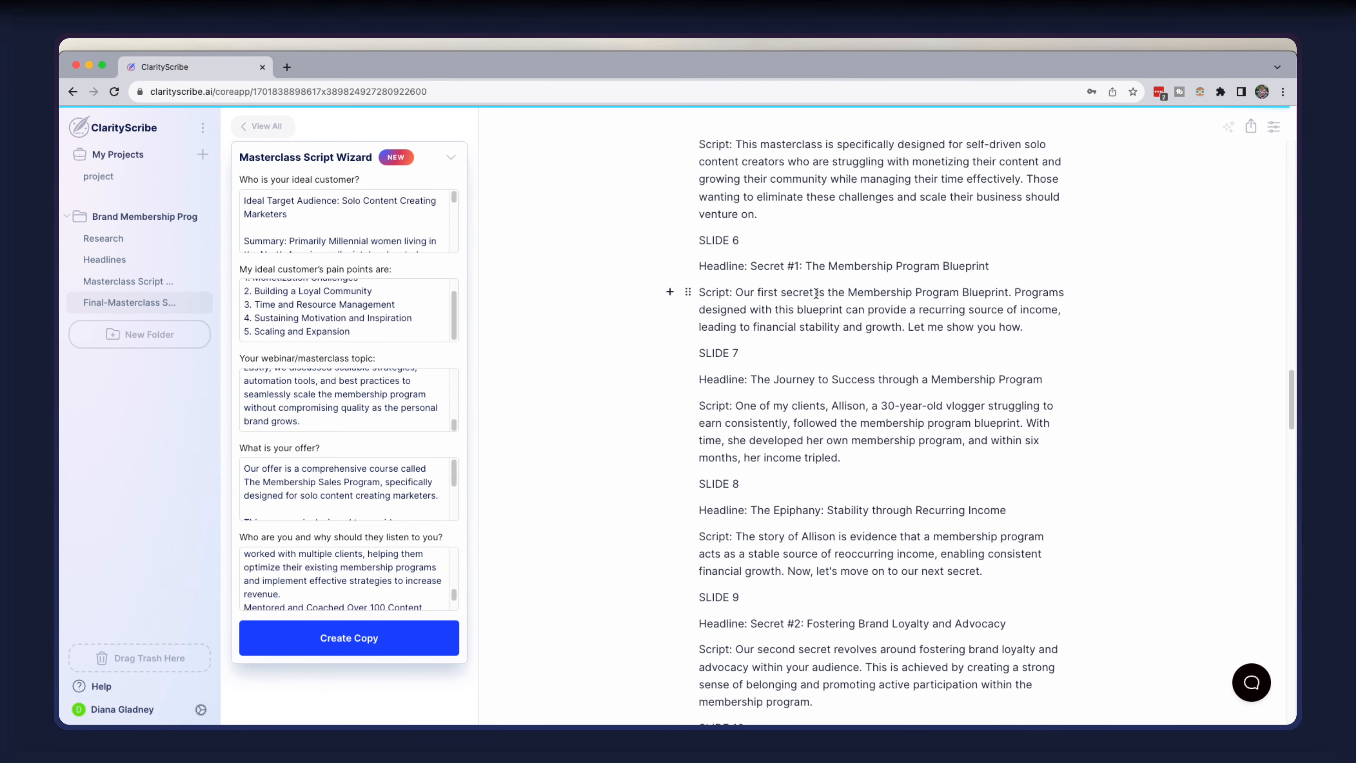
scroll(817, 293, "up", 10)
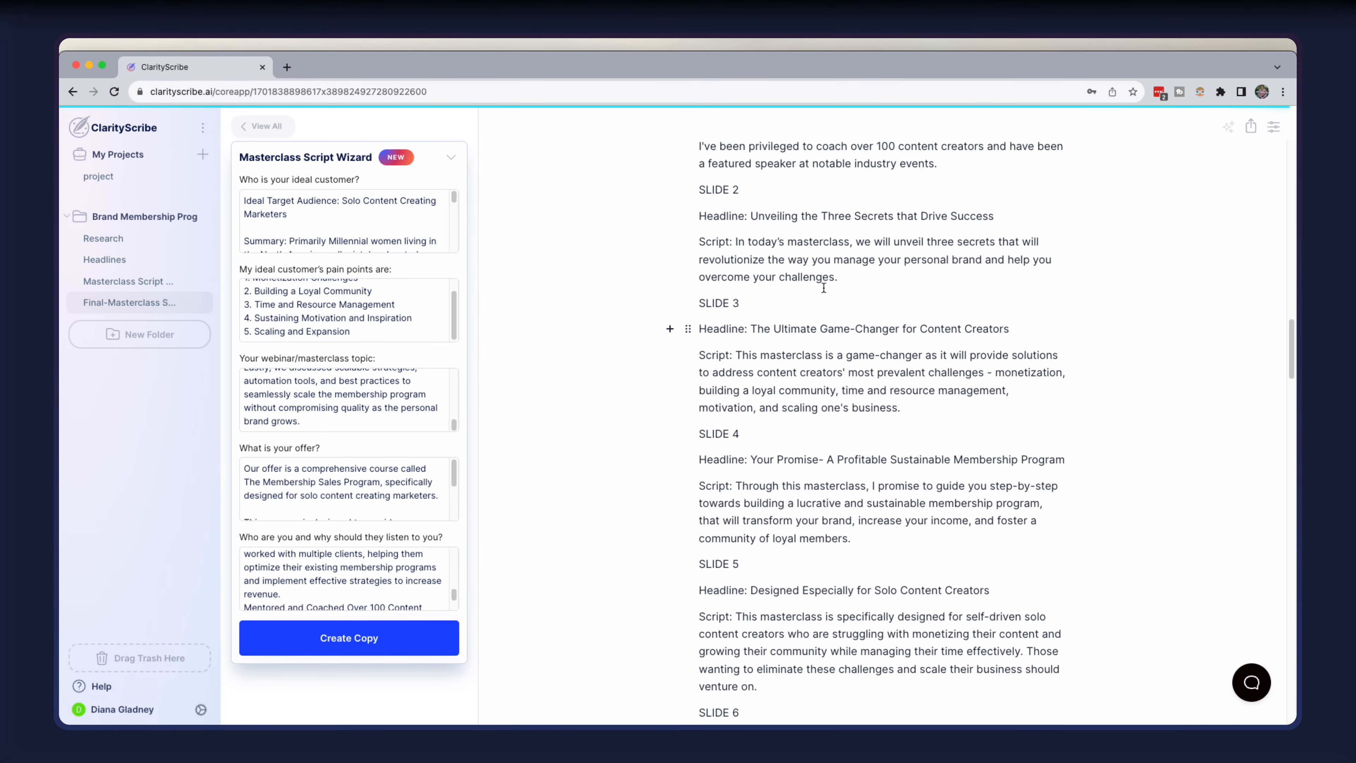
scroll(824, 288, "up", 5)
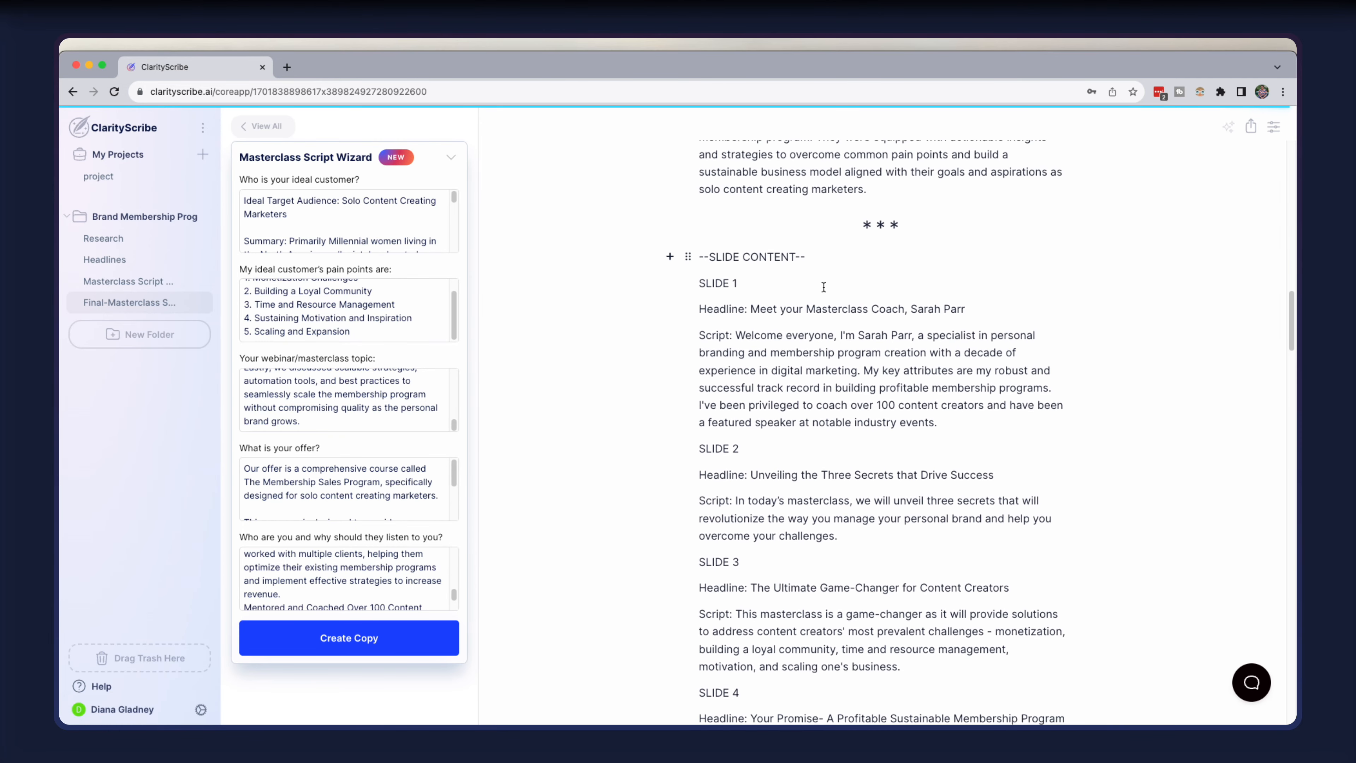
scroll(836, 374, "down", 2)
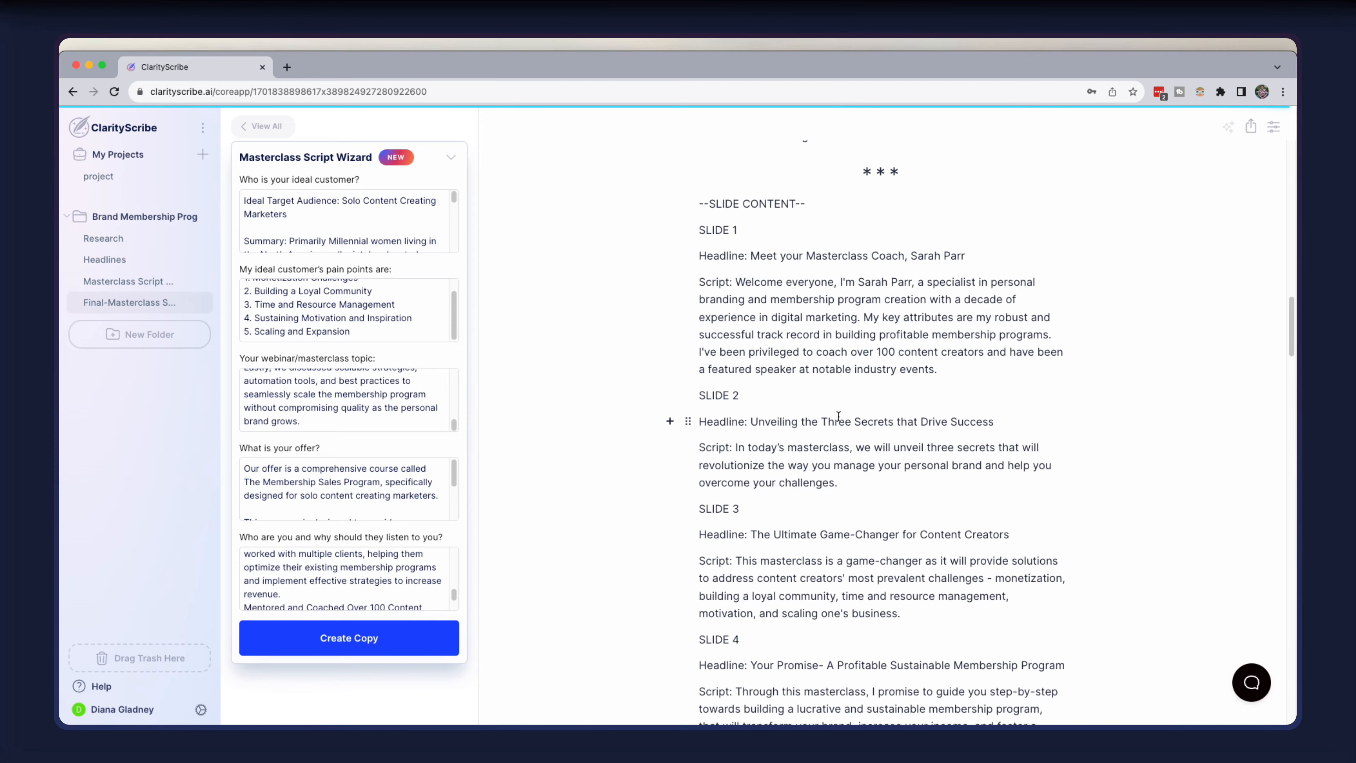
Read the scripts of slides 2 and 3, highlighting the phrase "resource management" in the slide 3 script
scroll(838, 416, "down", 6)
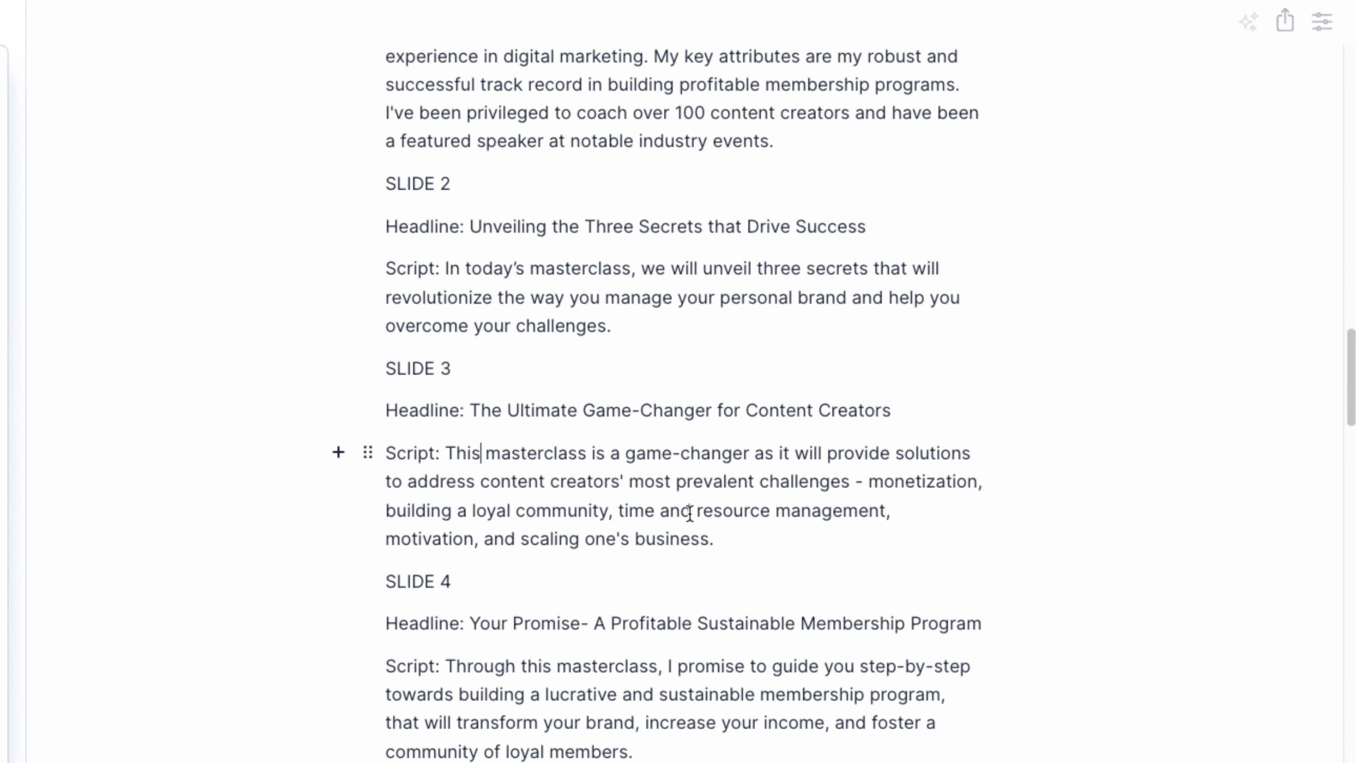
left_click(889, 425)
left_click_drag(695, 506, 878, 510)
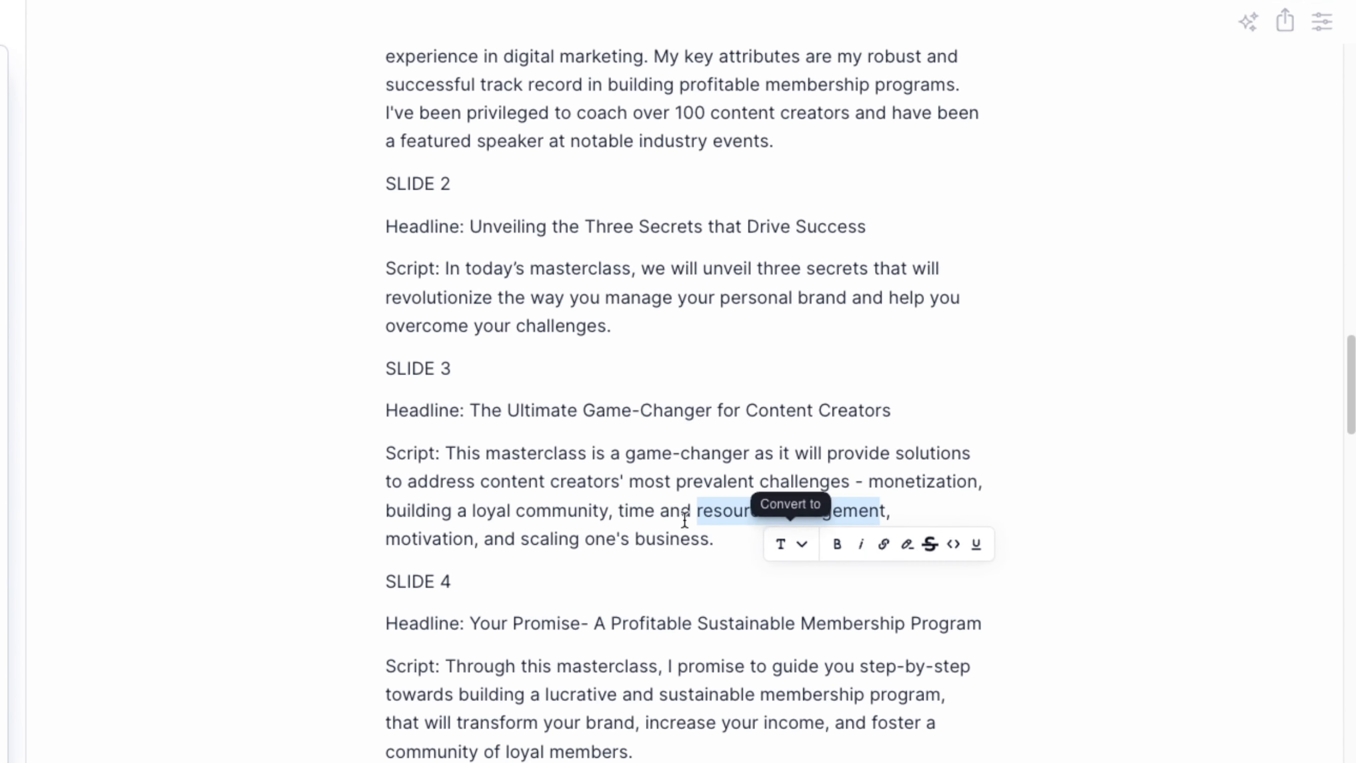
left_click(607, 516)
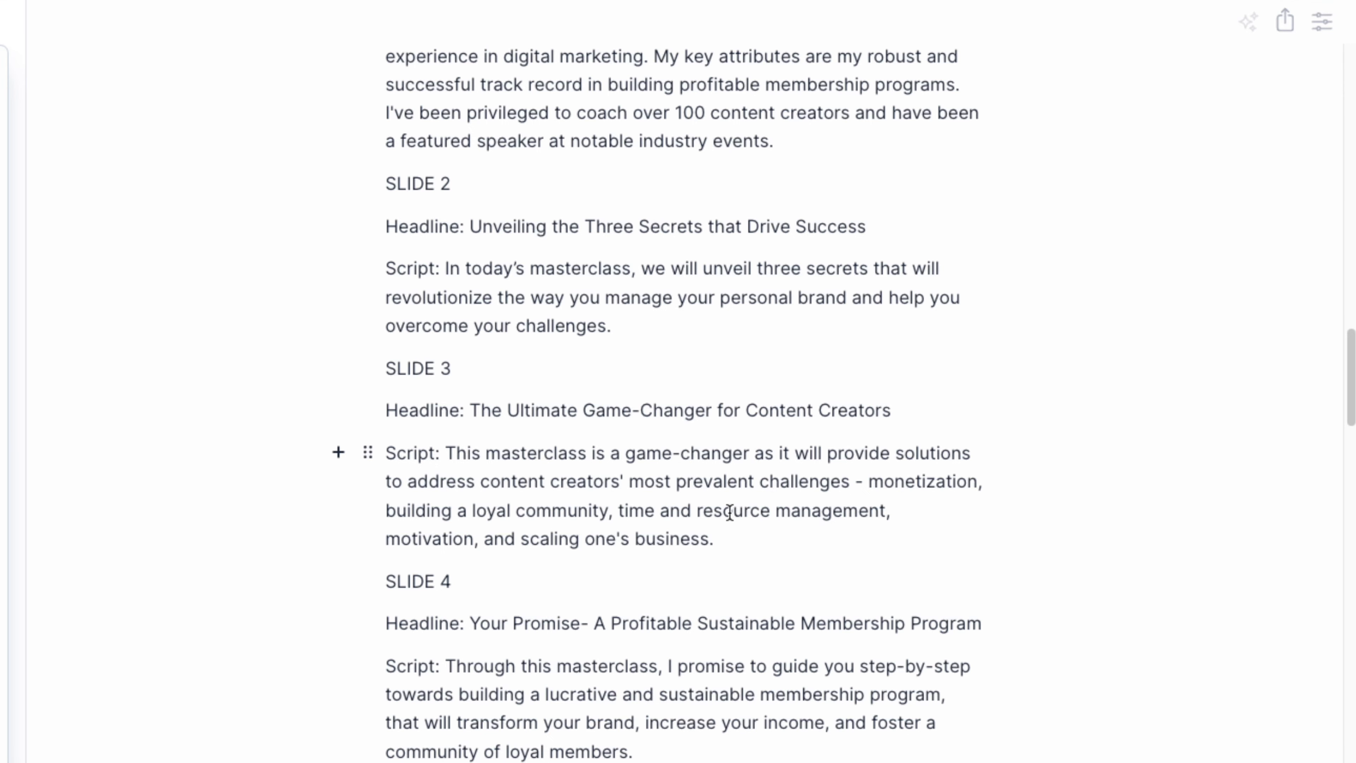
left_click_drag(698, 512, 881, 491)
left_click(827, 490)
left_click(718, 535)
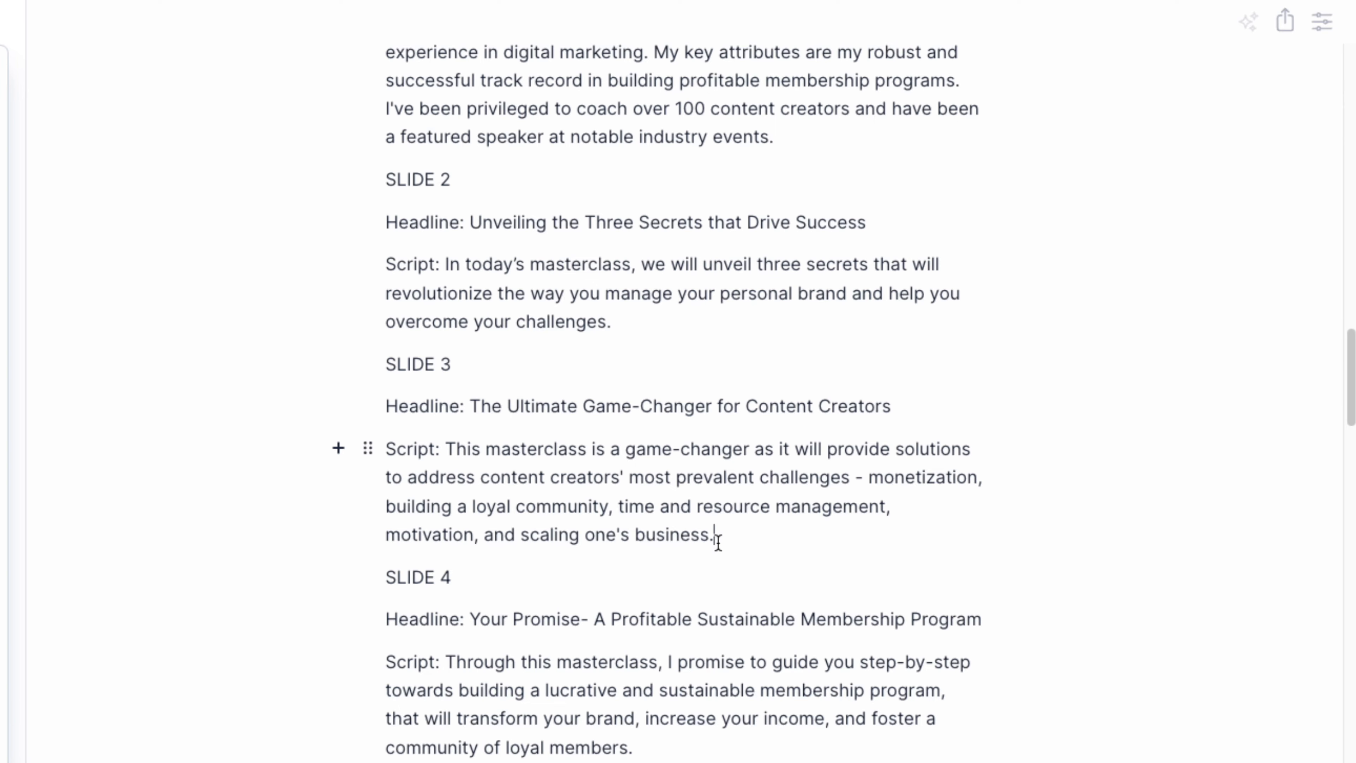
Review the slide headlines and scripts from slide 4 through slide 7 in the final masterclass document
scroll(693, 521, "down", 1)
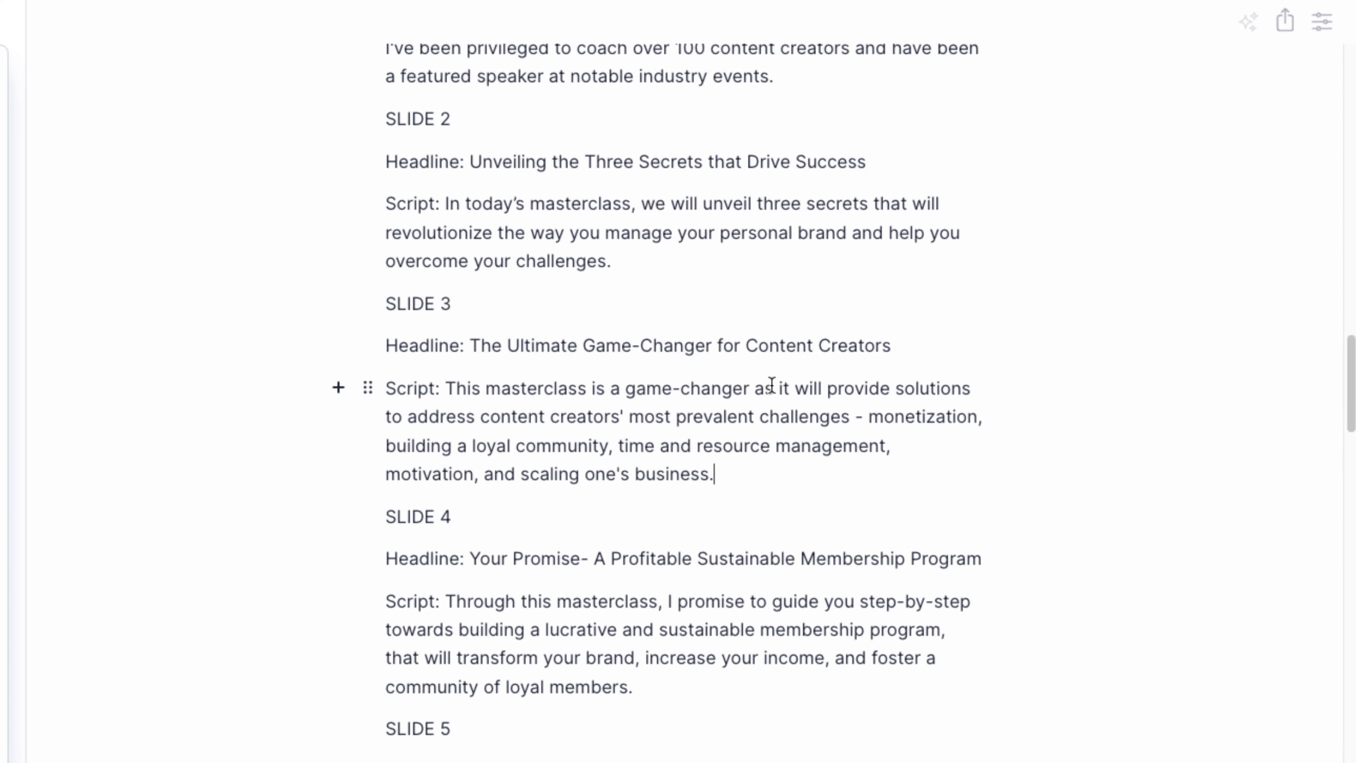
scroll(745, 473, "down", 2)
scroll(747, 497, "down", 1)
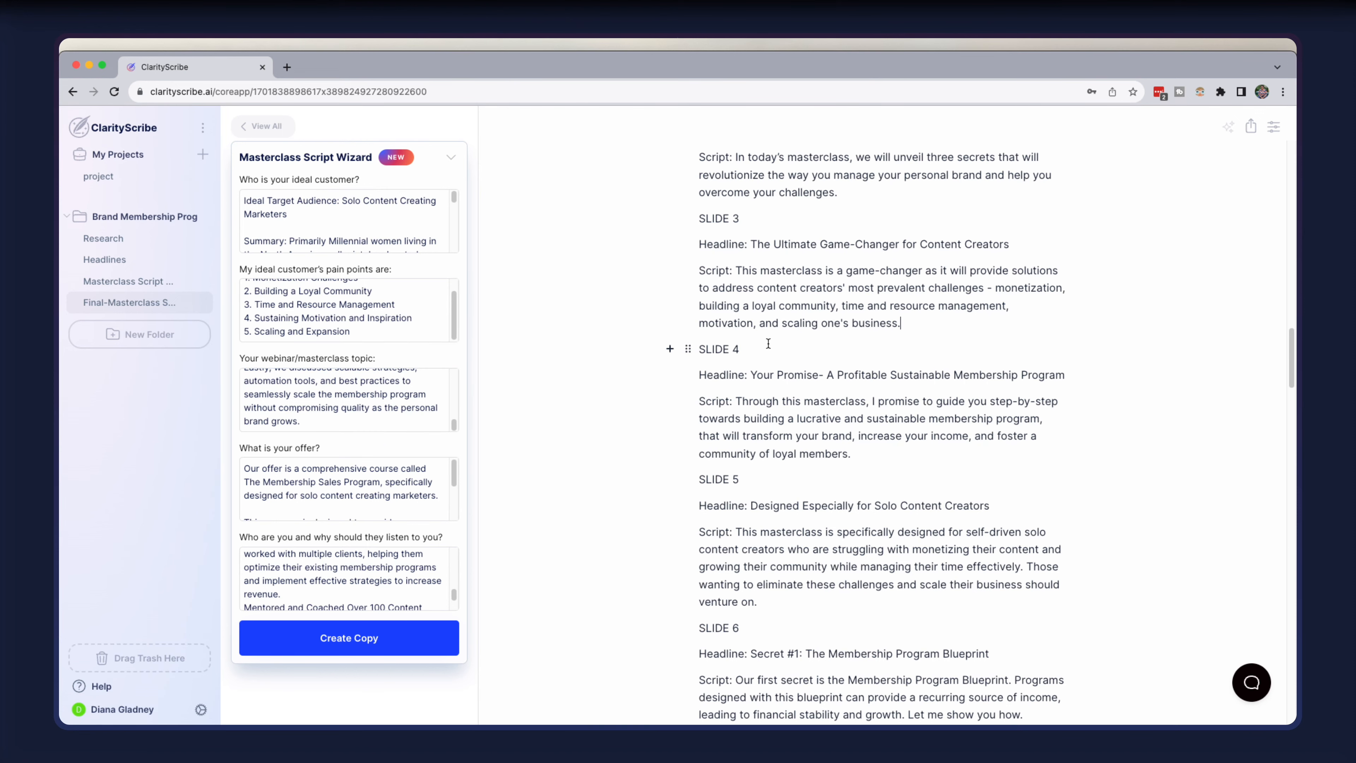
scroll(769, 344, "down", 1)
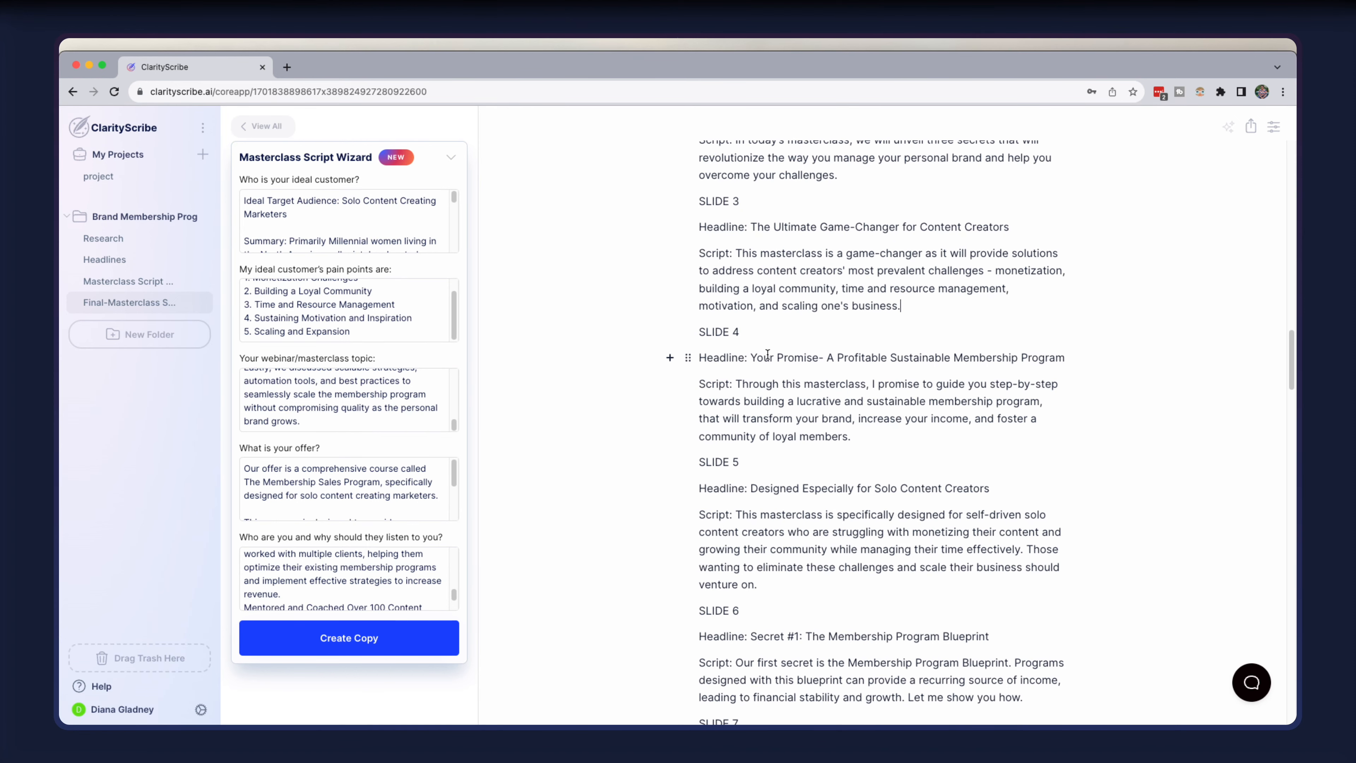
scroll(768, 355, "down", 4)
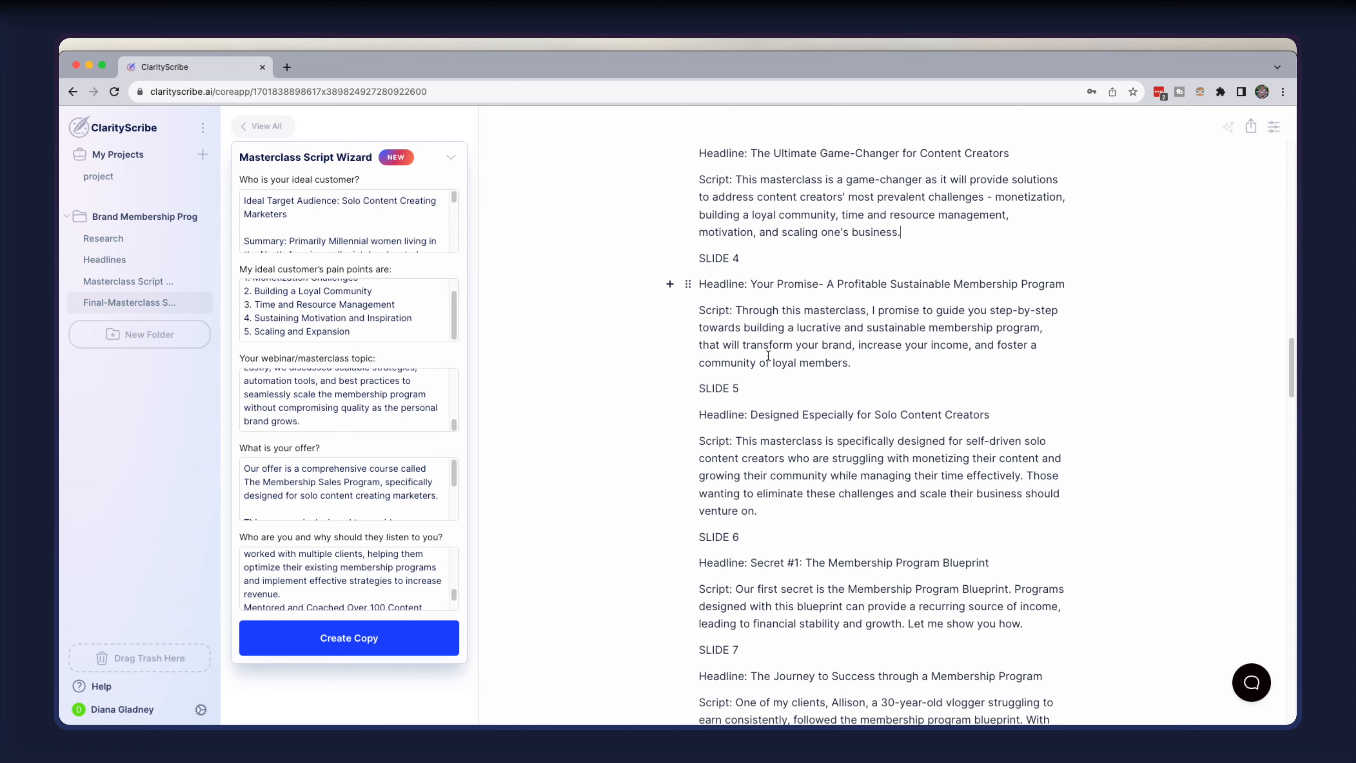
scroll(810, 314, "down", 6)
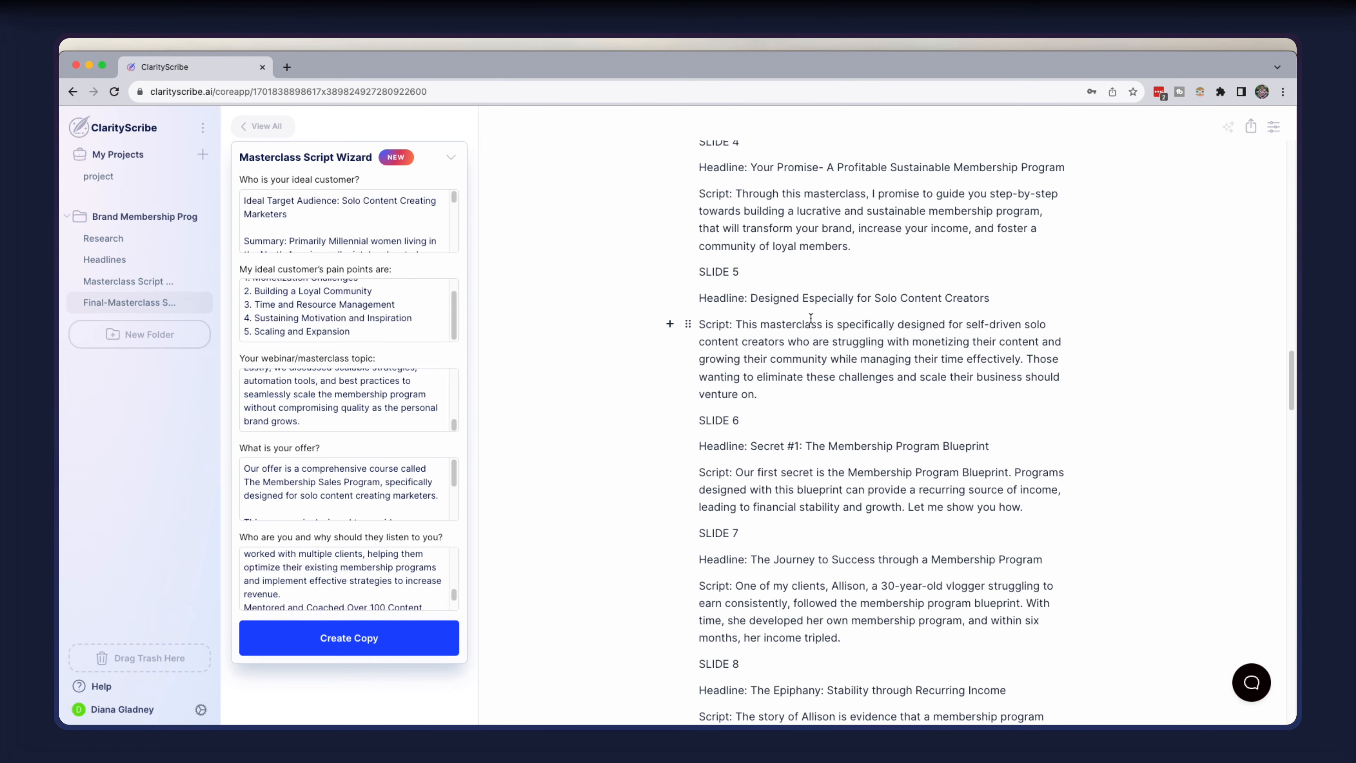
Export the document and save it as Final-Masterclass Script in the Downloads folder
left_click(1252, 127)
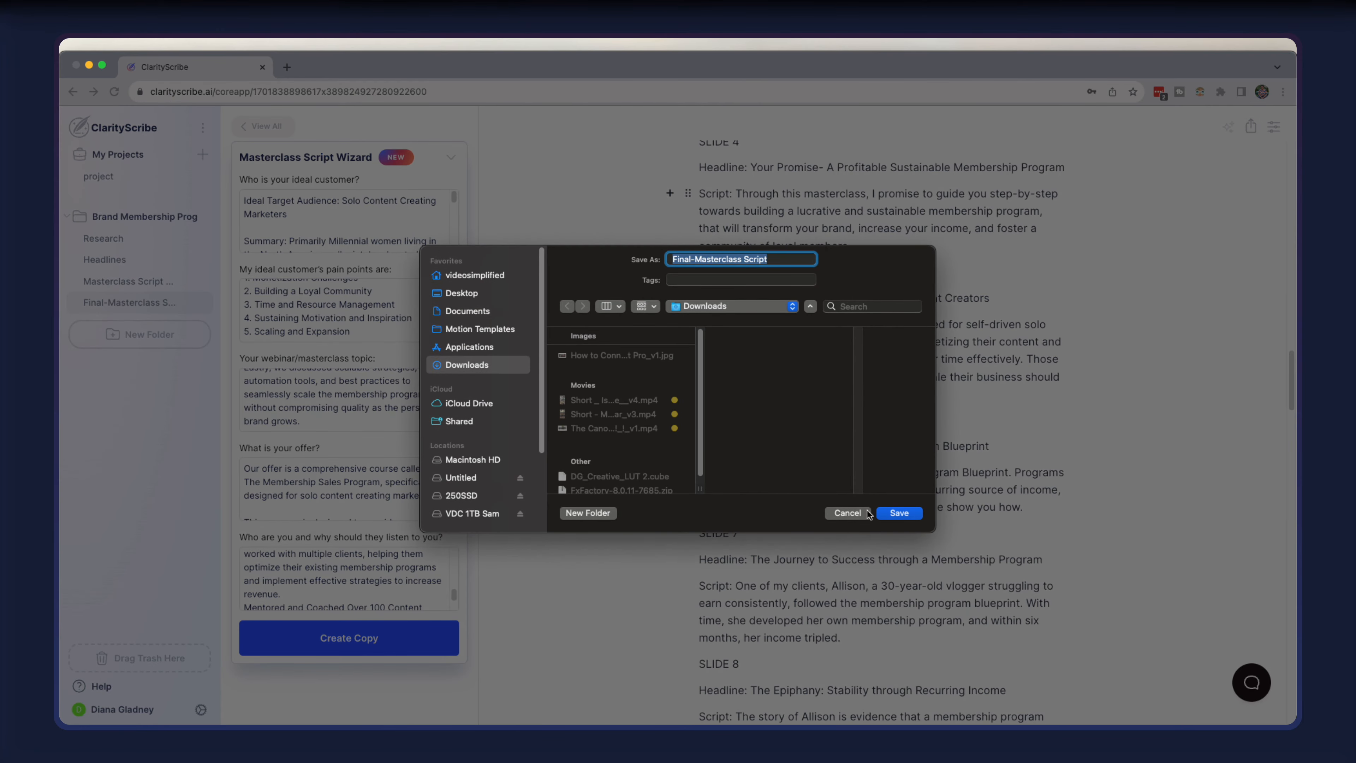
left_click(900, 513)
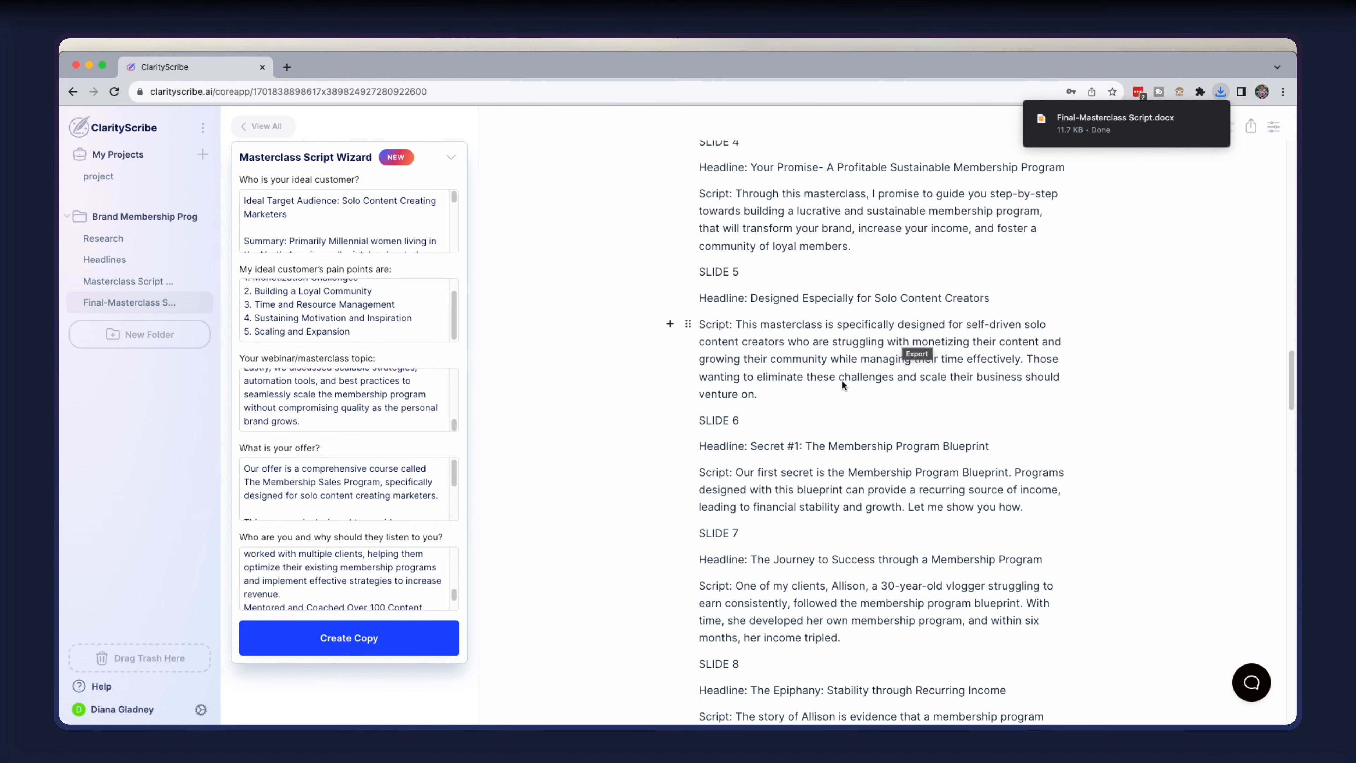
Look back over slides 2 to 5 and check the wizard's answers, especially the list of the ideal customer's pain points
scroll(821, 315, "up", 2)
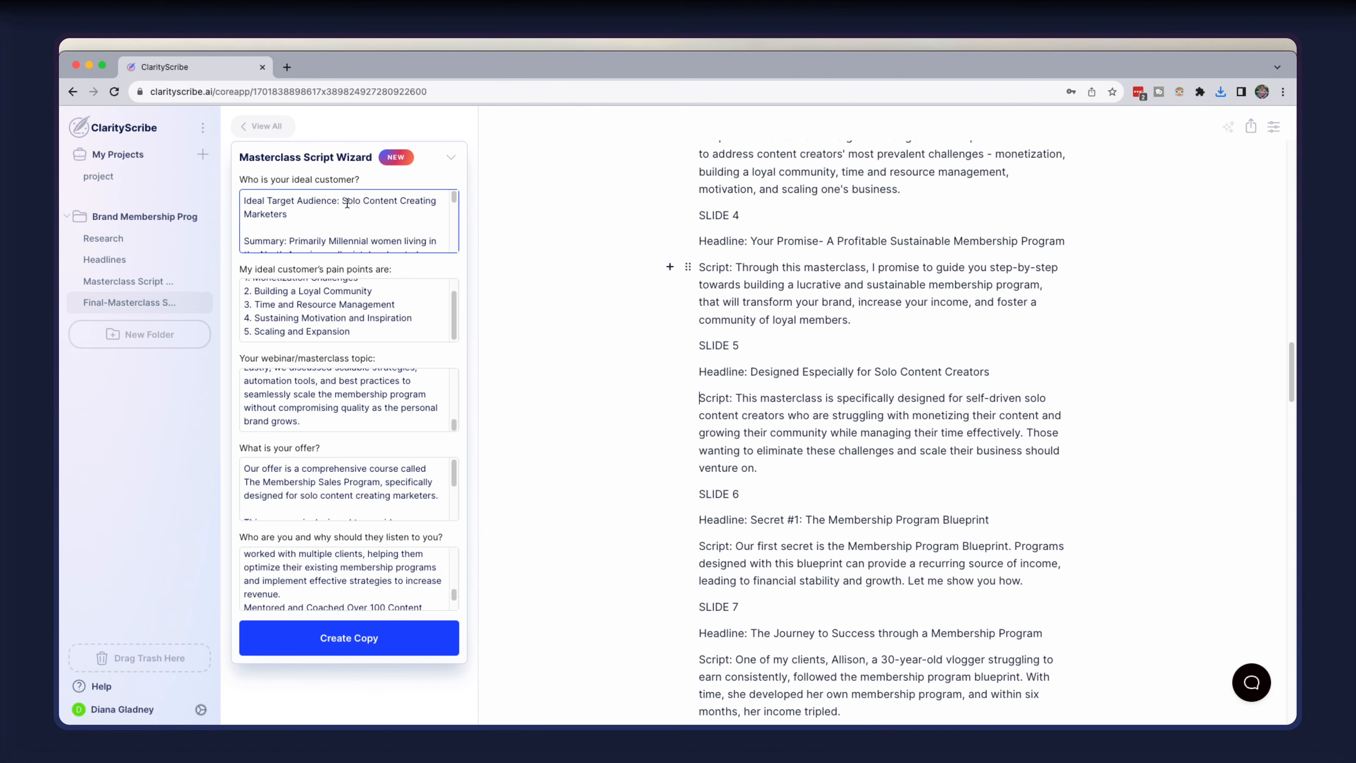
left_click(363, 562)
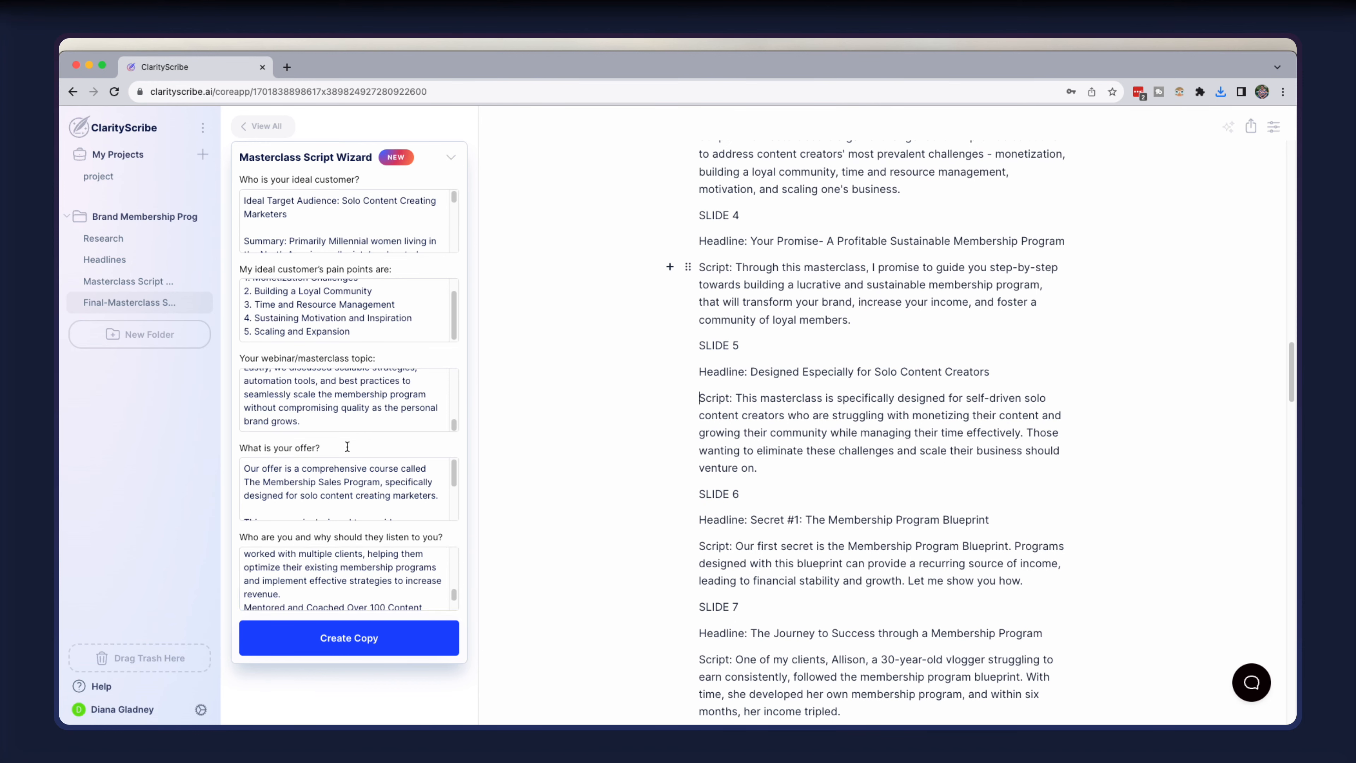
scroll(793, 357, "up", 1)
scroll(793, 356, "up", 6)
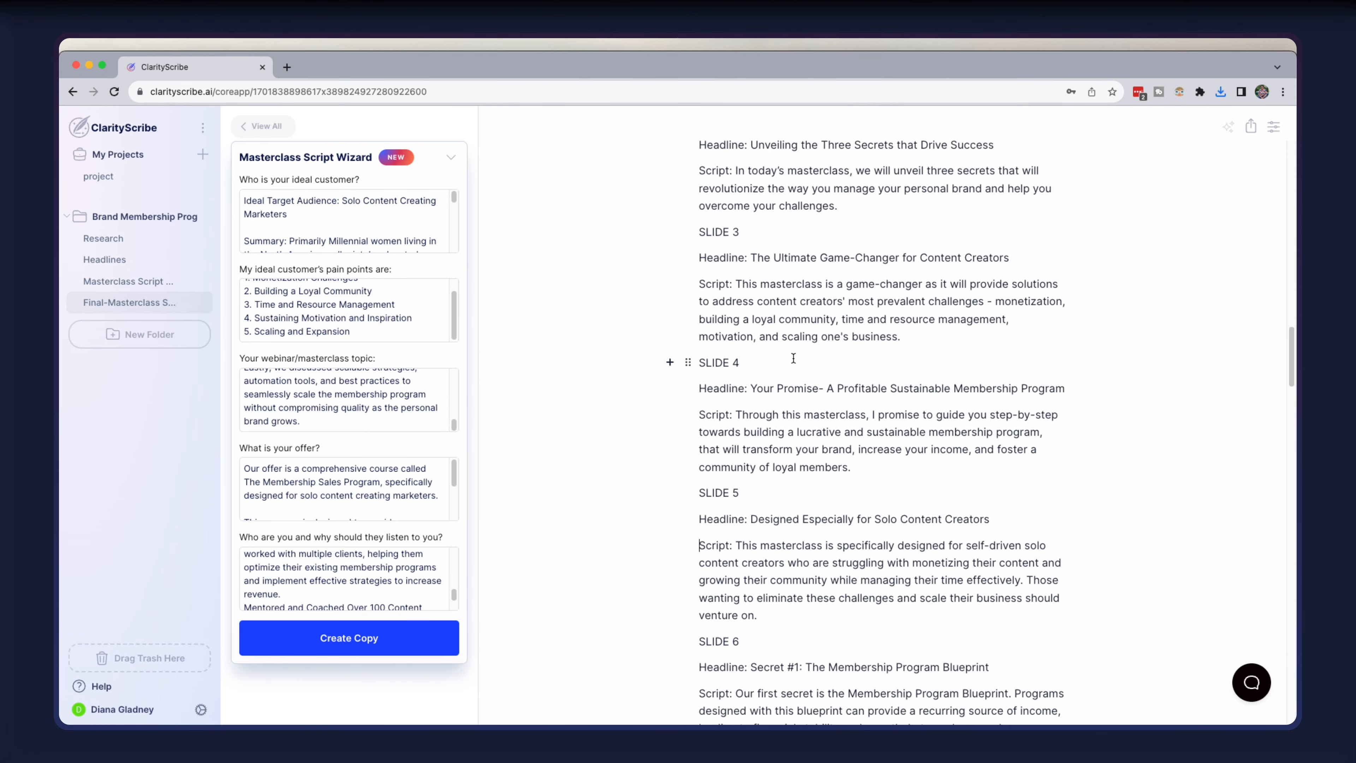
scroll(794, 361, "down", 2)
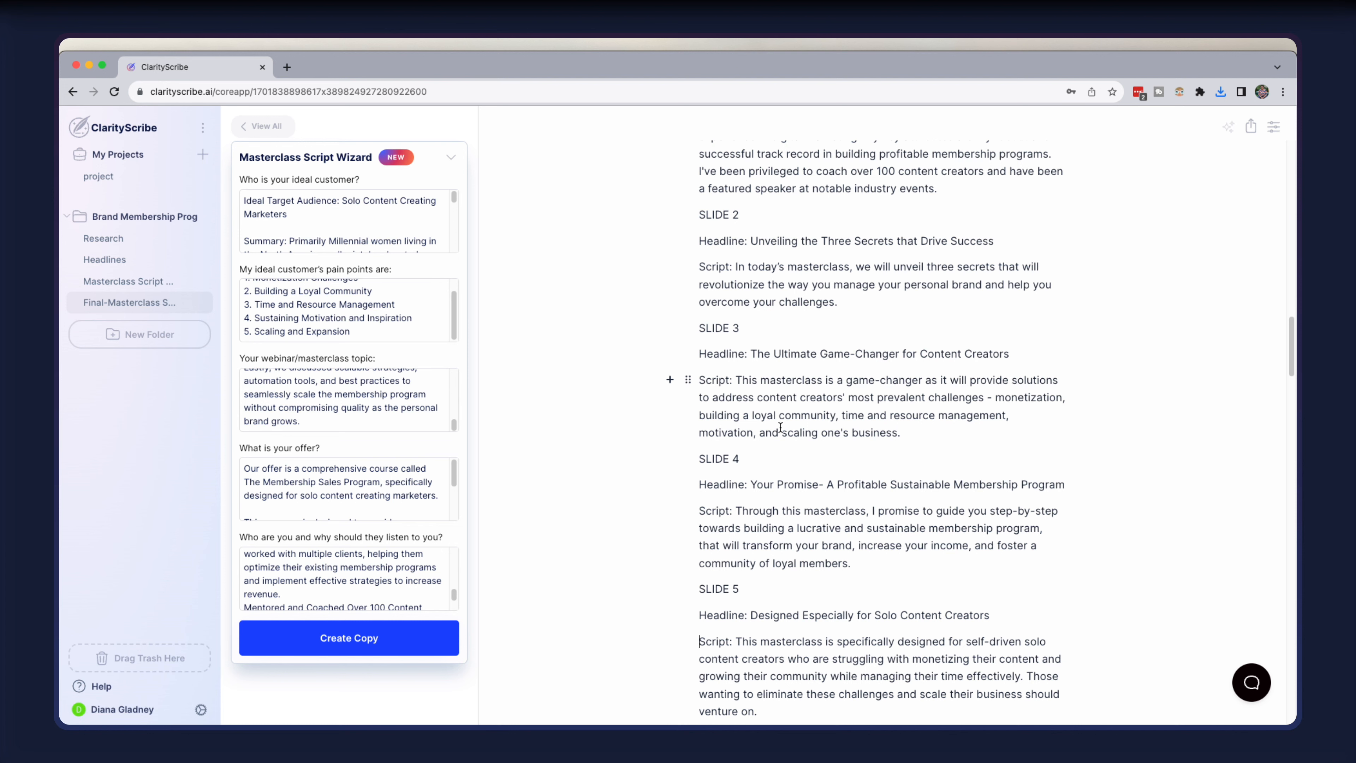
left_click(353, 318)
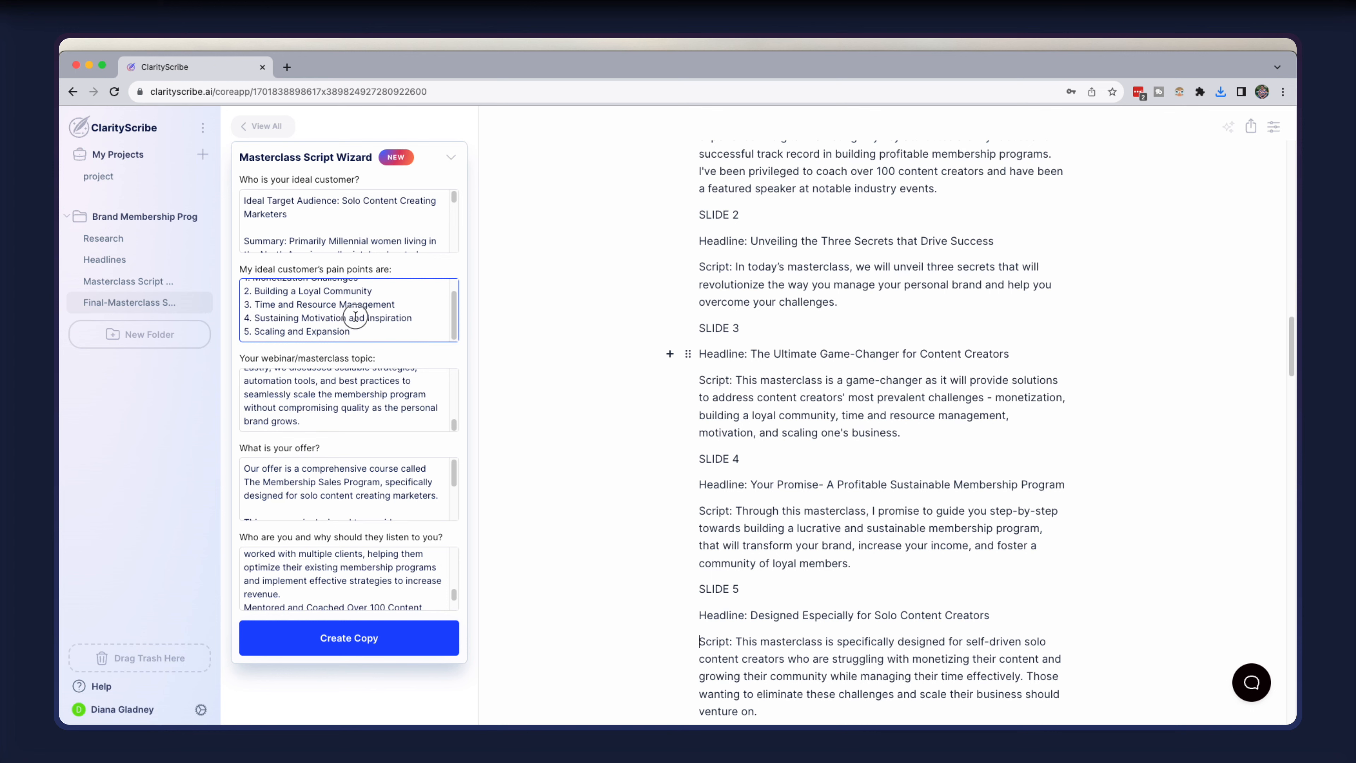
scroll(355, 318, "up", 1)
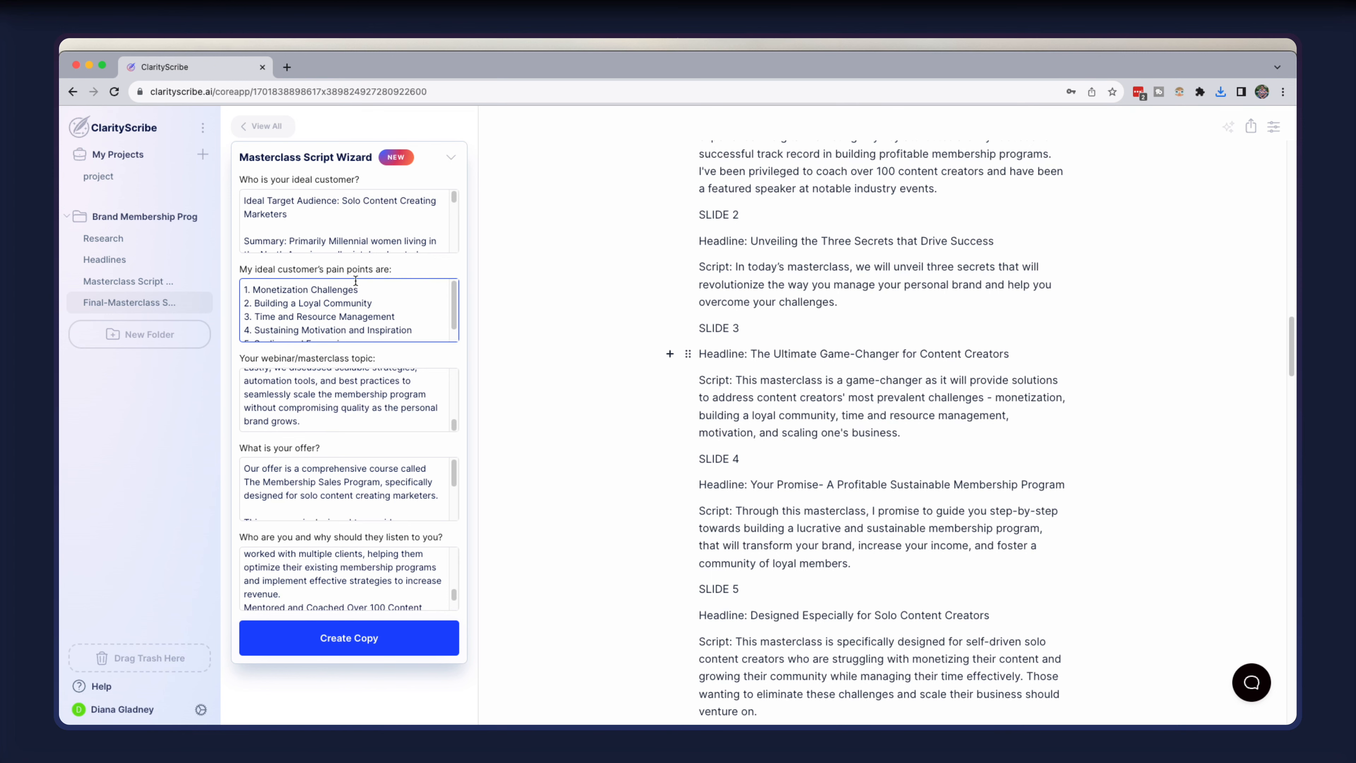
scroll(355, 299, "down", 1)
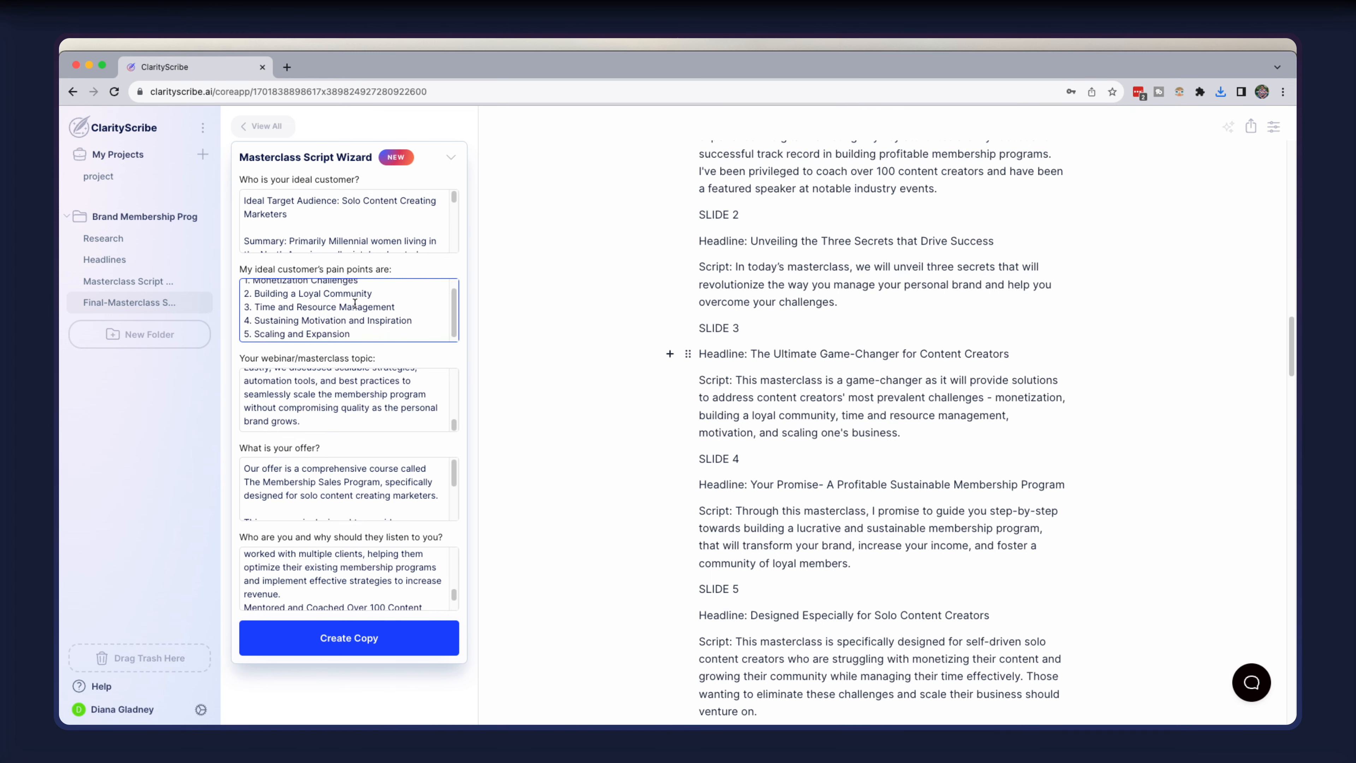